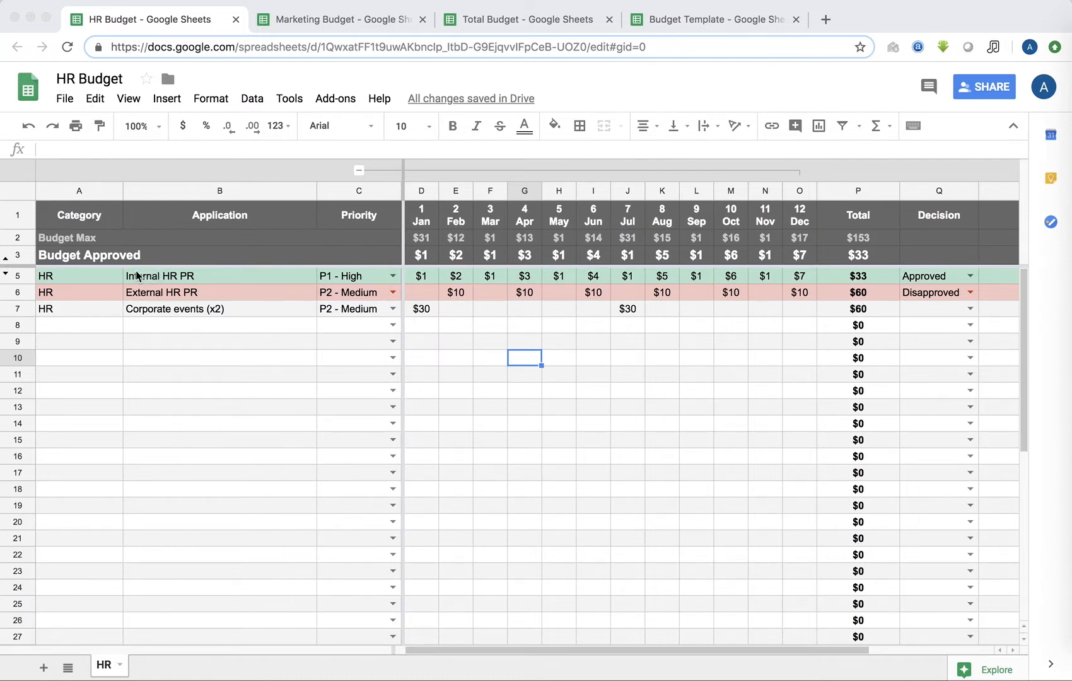
# Step: Examine the Category, Application and Priority columns, including the priority options offered for Internal HR PR
pyautogui.click(71, 189)
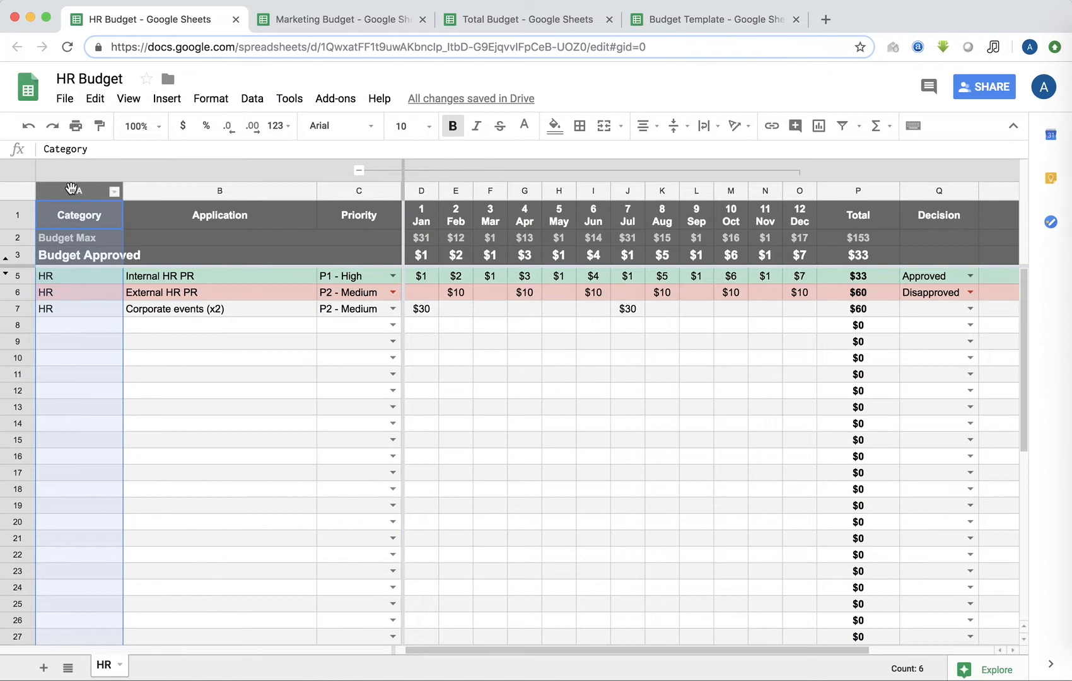
pyautogui.click(73, 278)
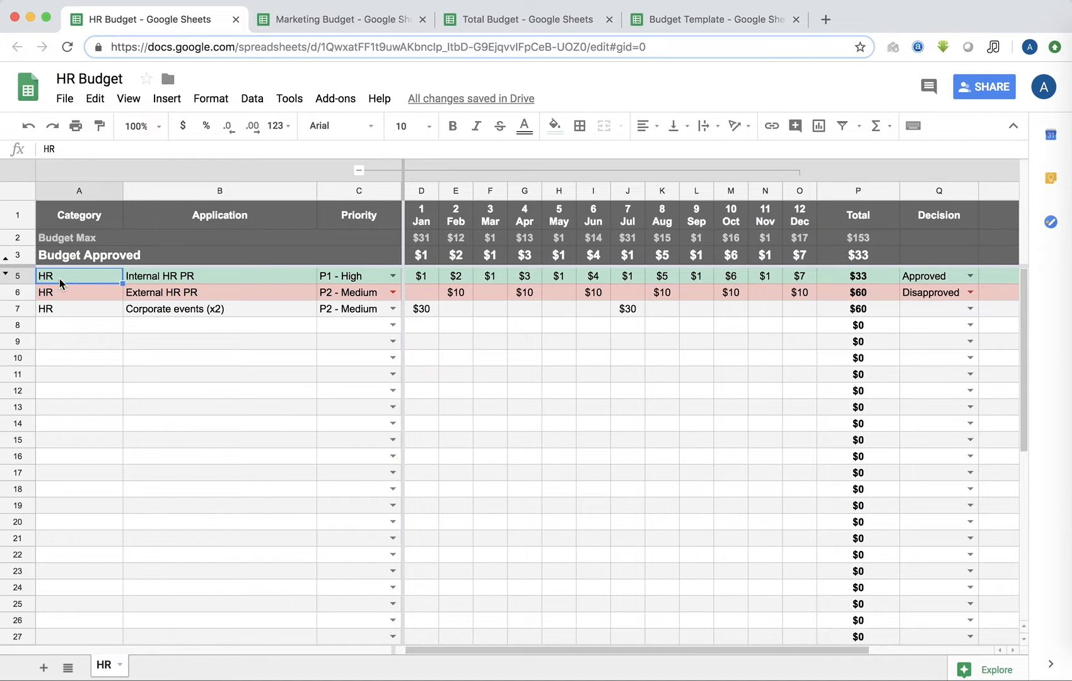
pyautogui.click(165, 192)
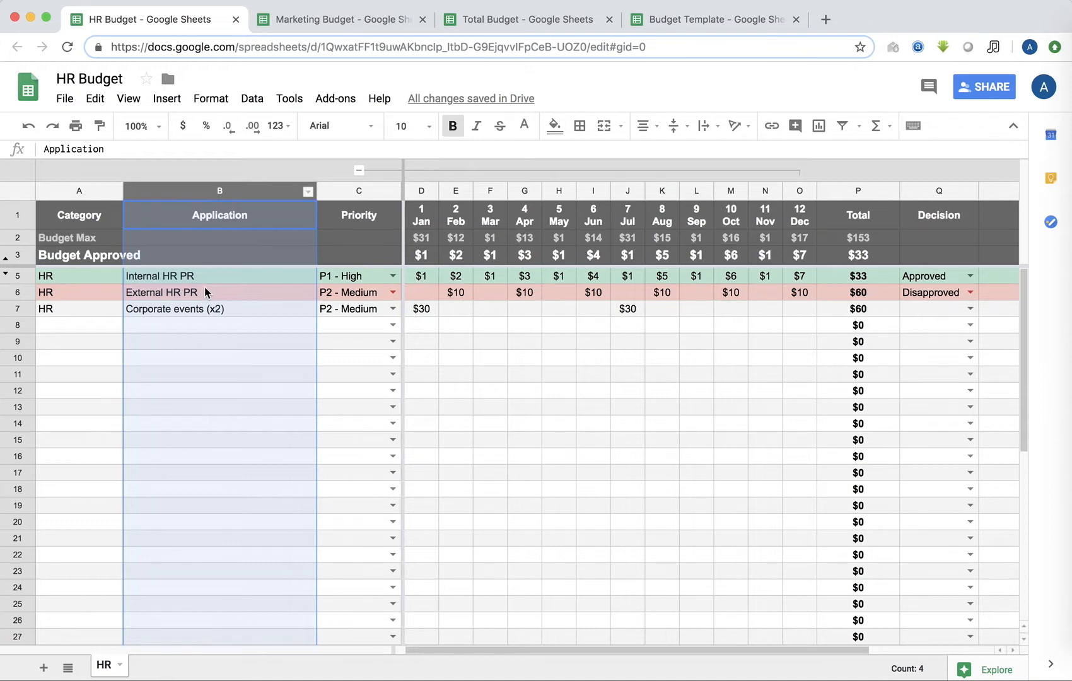
pyautogui.click(344, 191)
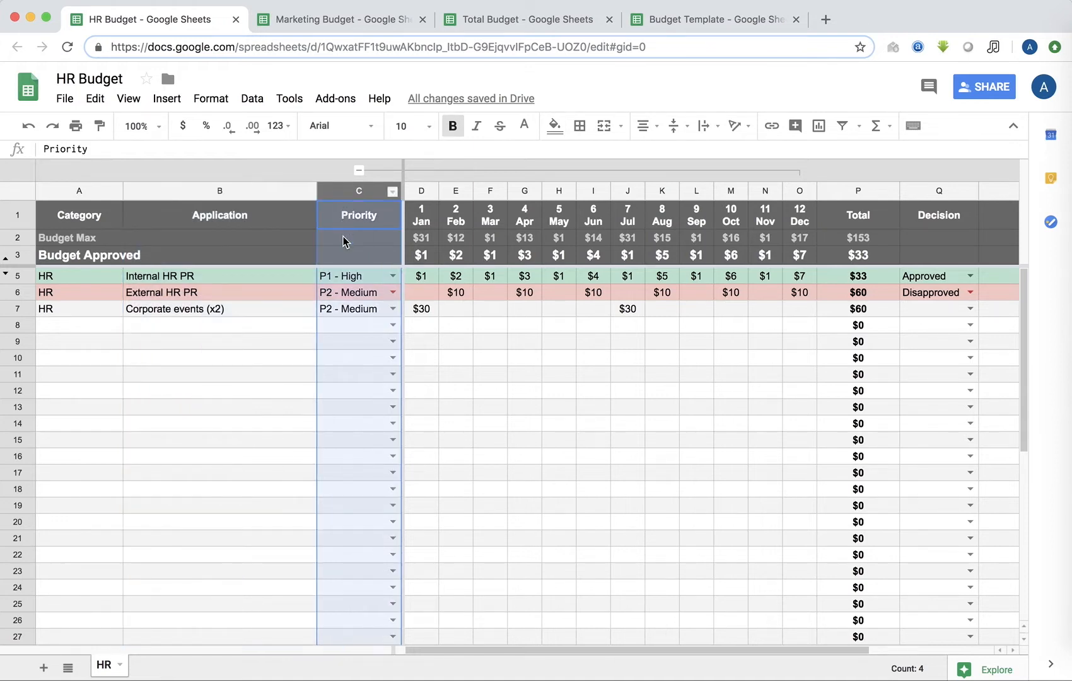
pyautogui.click(387, 276)
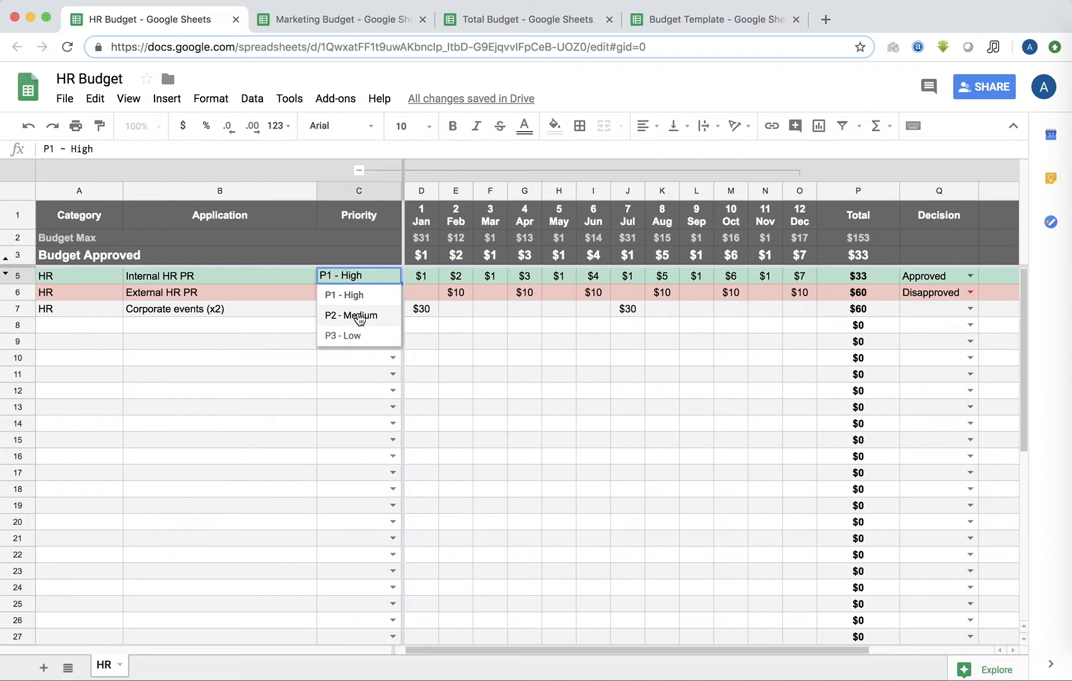
pyautogui.click(370, 242)
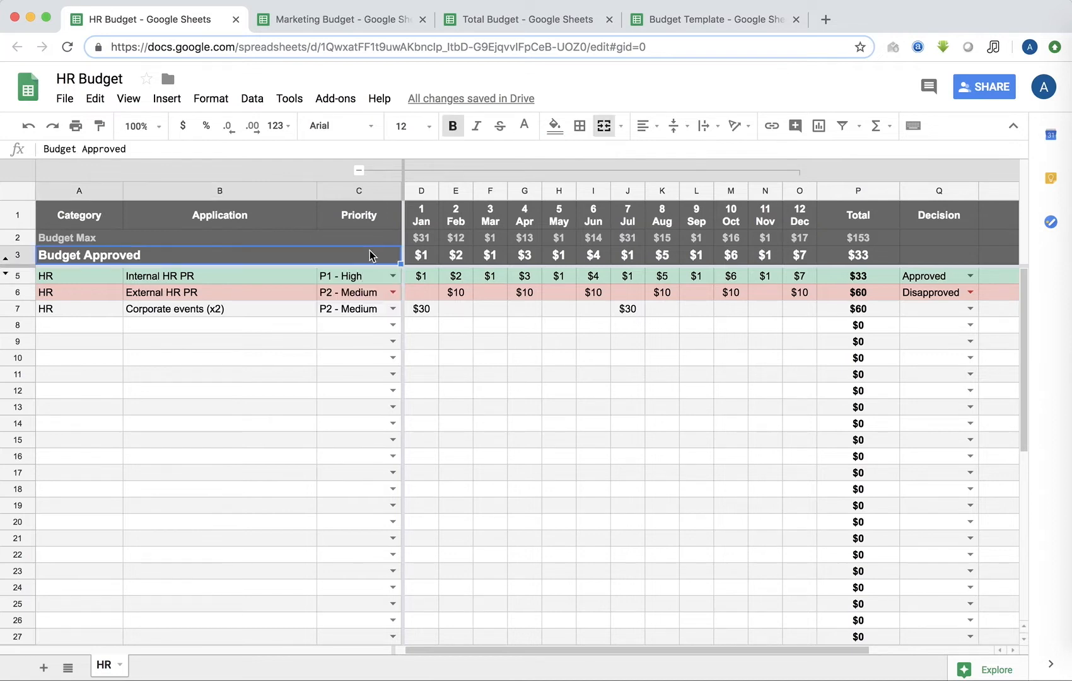
# Step: Review the monthly columns from January to December and the Total column
pyautogui.click(422, 191)
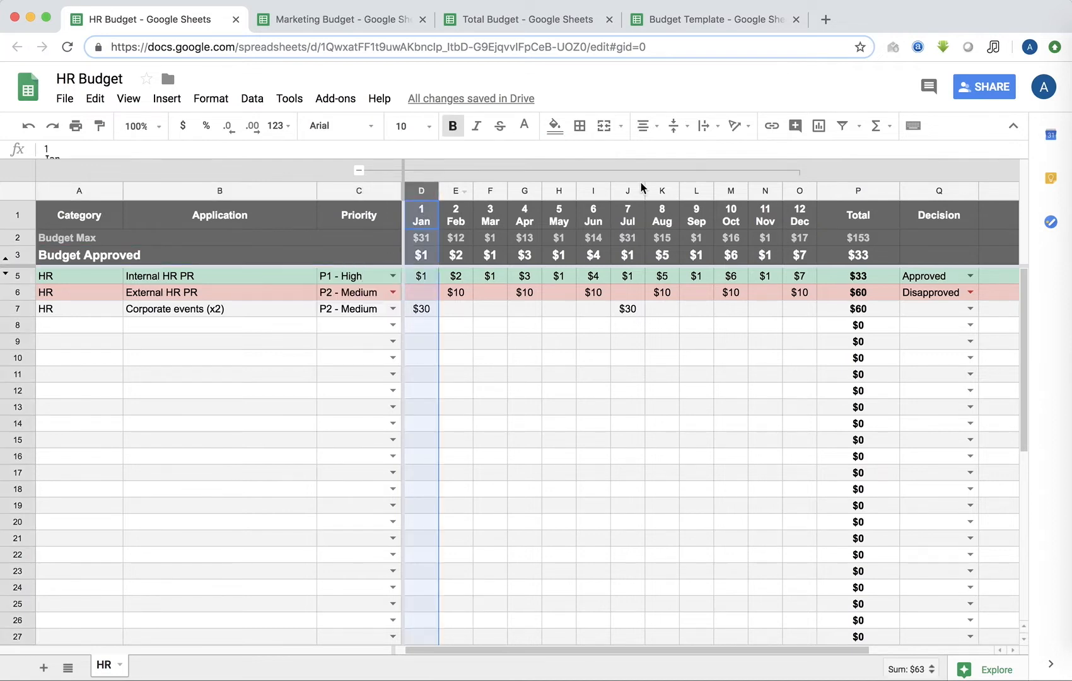
pyautogui.keyDown('shift'); pyautogui.click(800, 191); pyautogui.keyUp('shift')
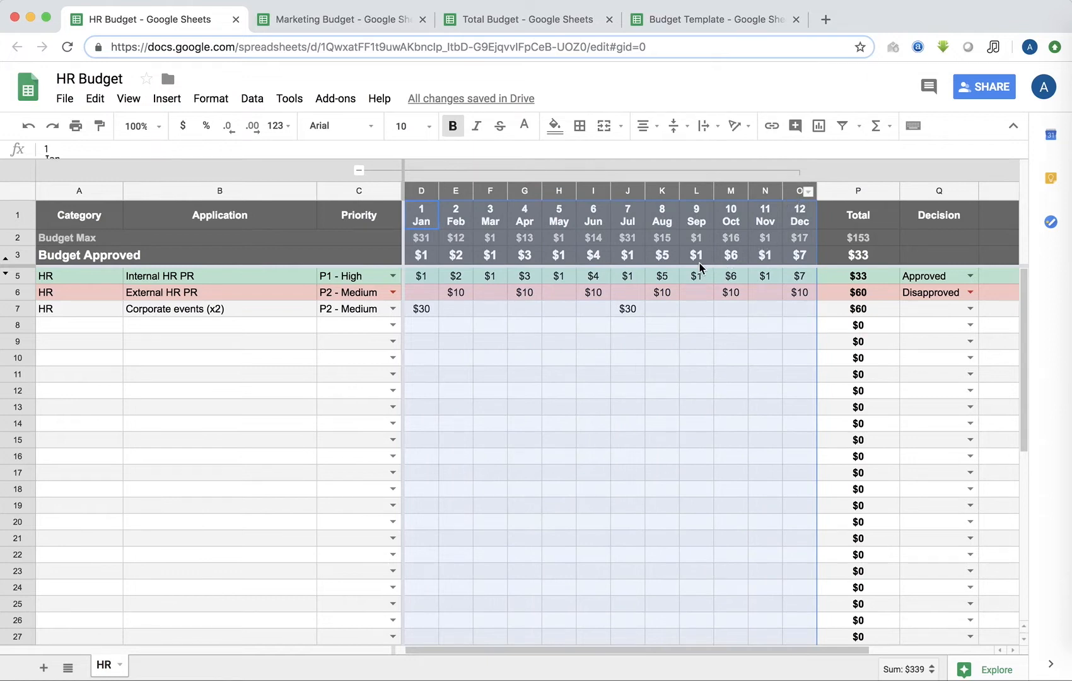
pyautogui.click(424, 225)
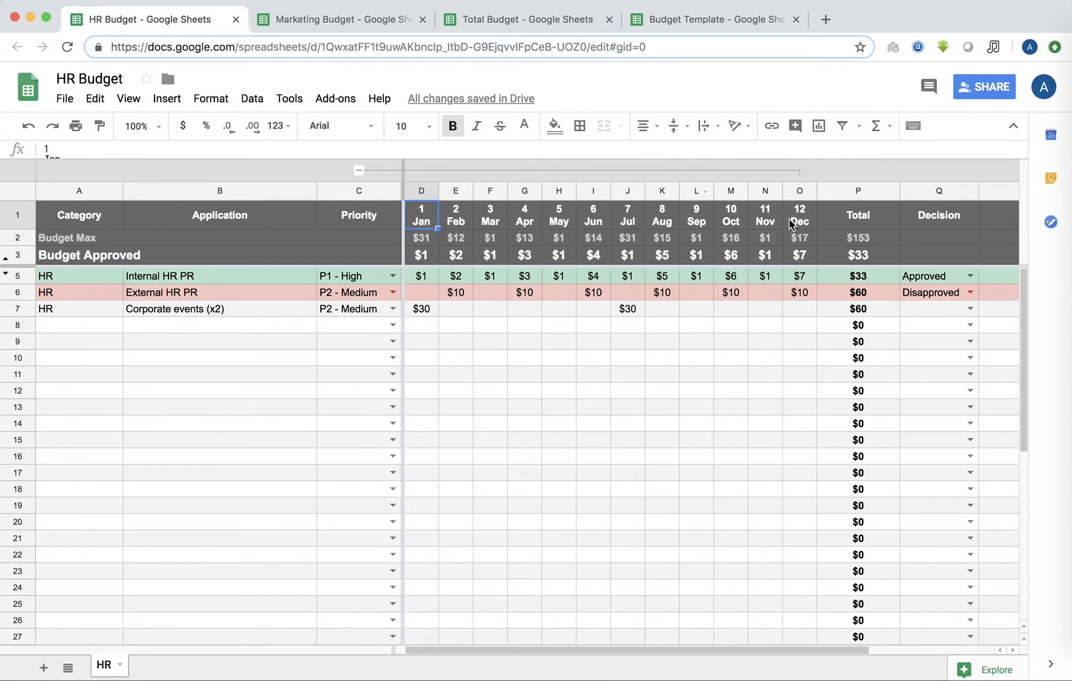
pyautogui.click(842, 198)
pyautogui.hscroll(1, 811, 212)
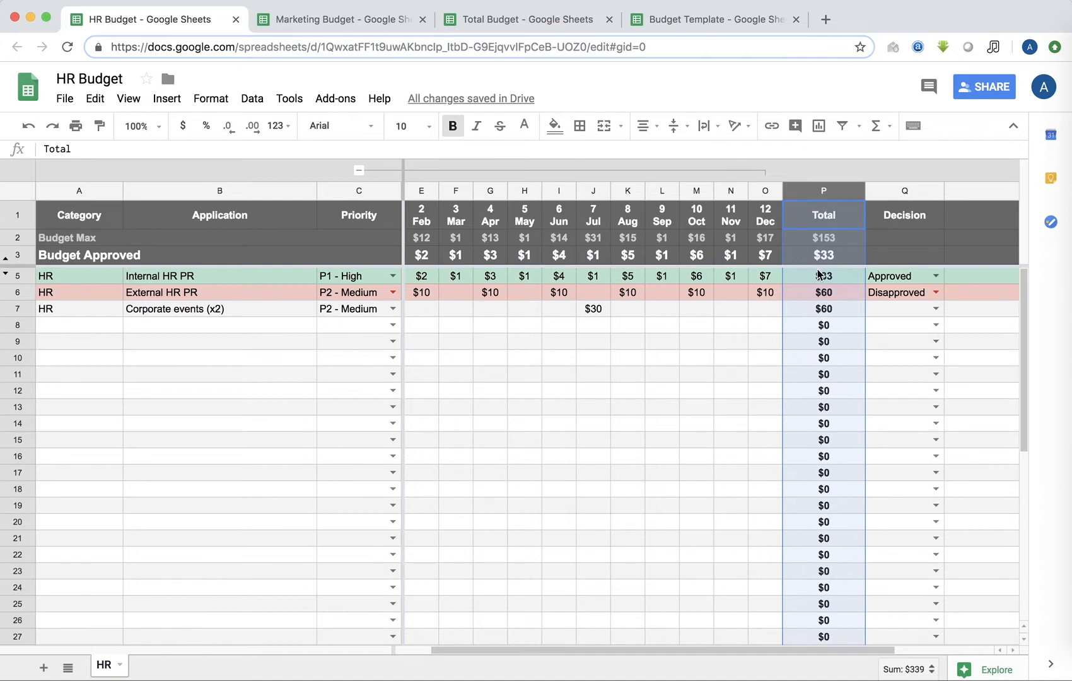
pyautogui.hscroll(1, 744, 287)
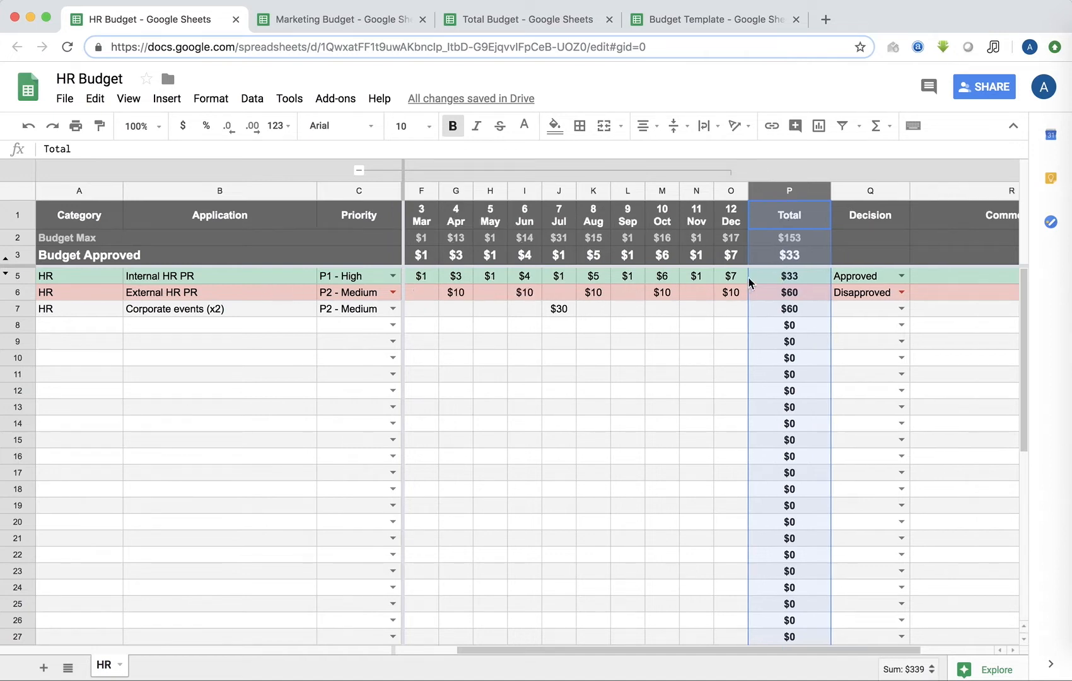
# Step: Clear the decision for External HR PR in the Decision column and set it back to Disapproved
pyautogui.click(857, 196)
pyautogui.hscroll(1, 834, 225)
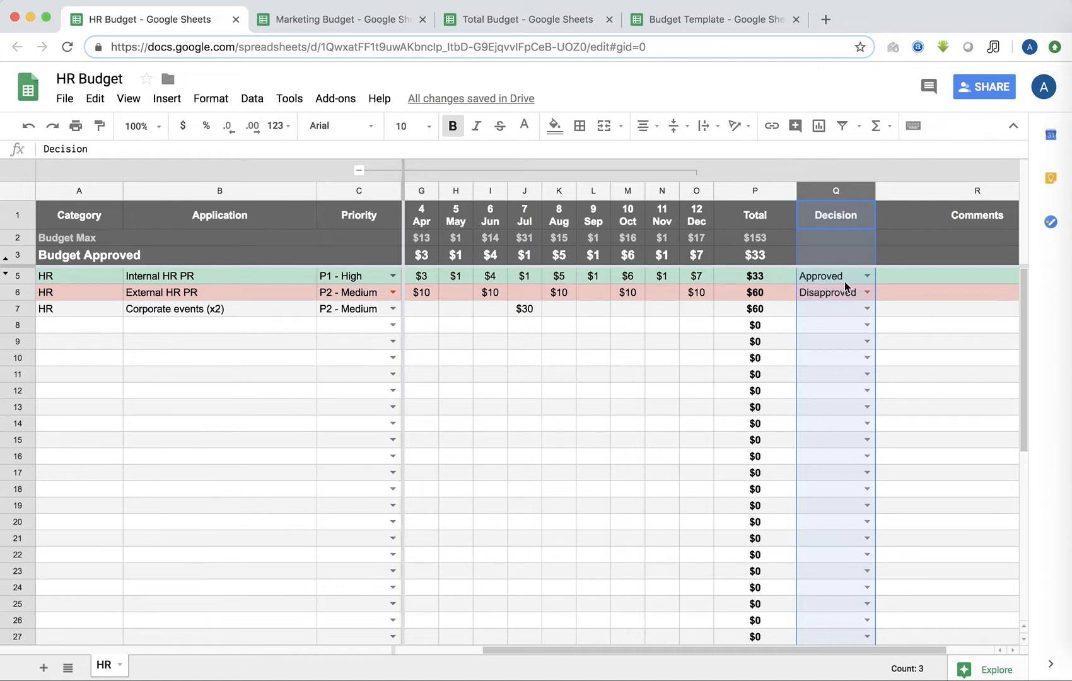
pyautogui.click(839, 297)
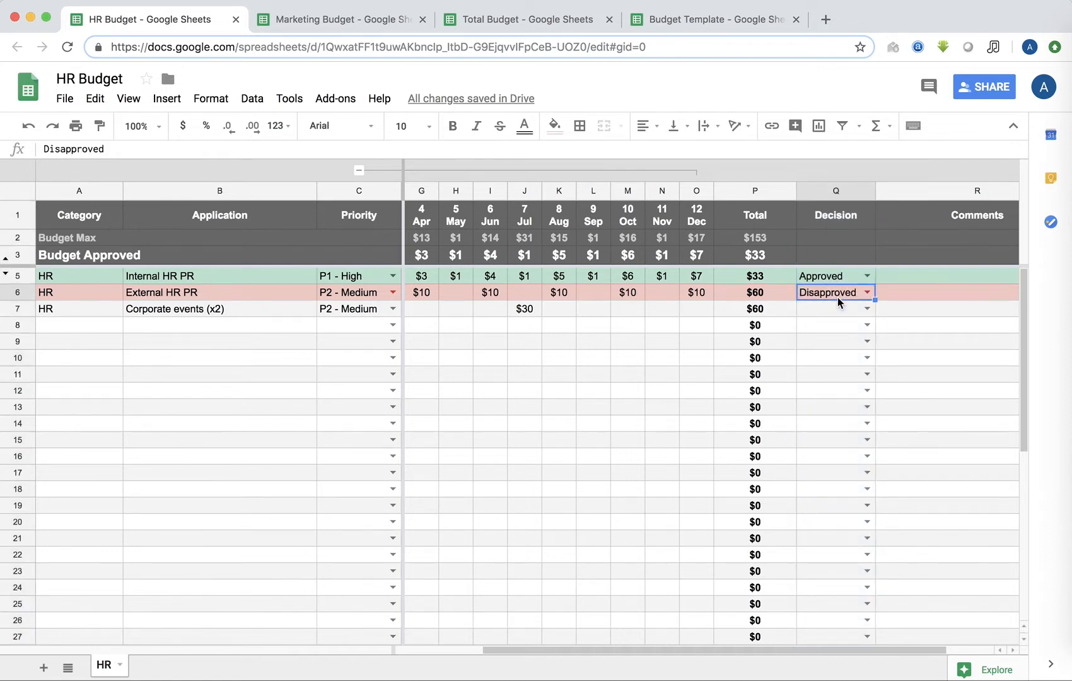
pyautogui.press('BackSpace')
pyautogui.click(864, 292)
pyautogui.click(840, 325)
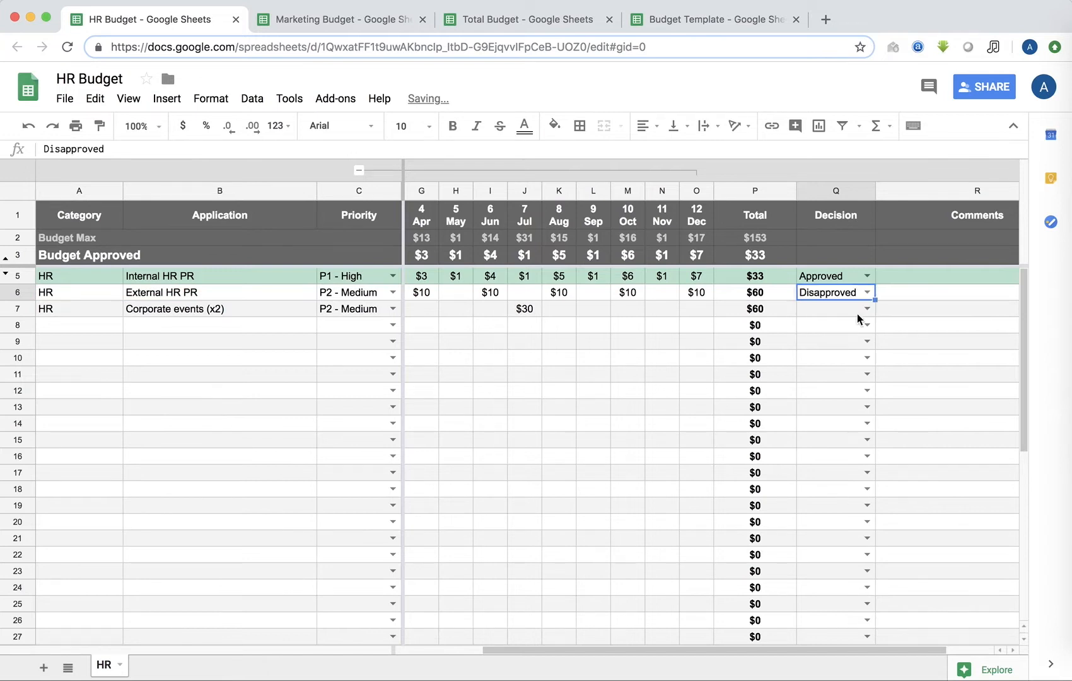
# Step: Review the Comments column at the end of the HR budget table
pyautogui.hscroll(2, 856, 314)
pyautogui.click(886, 190)
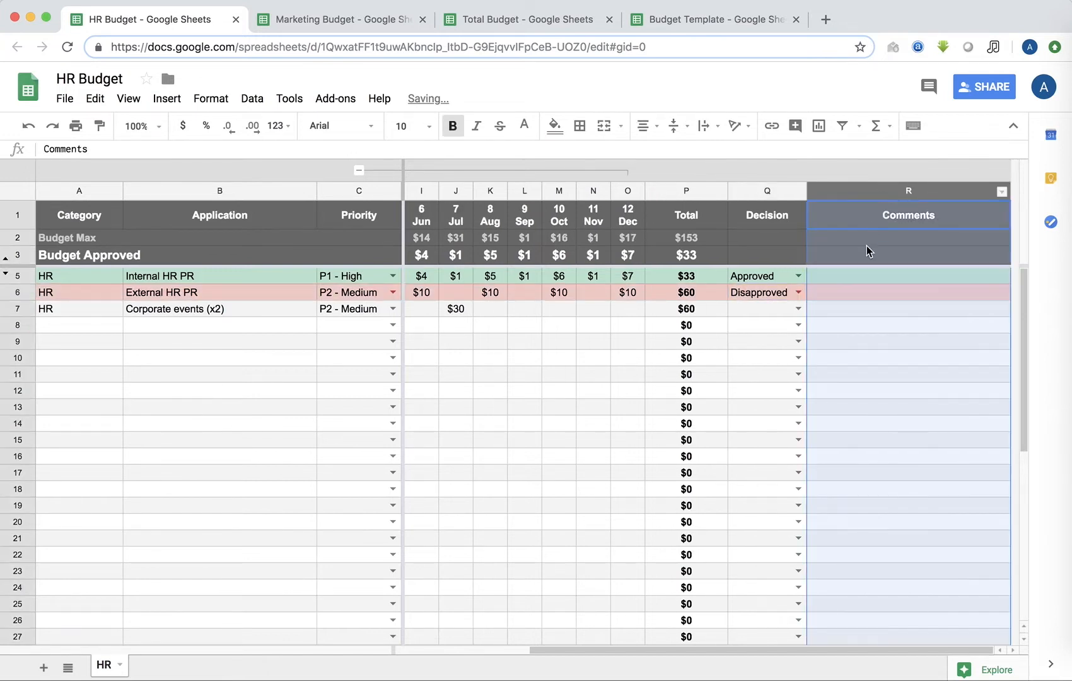
pyautogui.hscroll(-1, 847, 312)
pyautogui.hscroll(1, 842, 315)
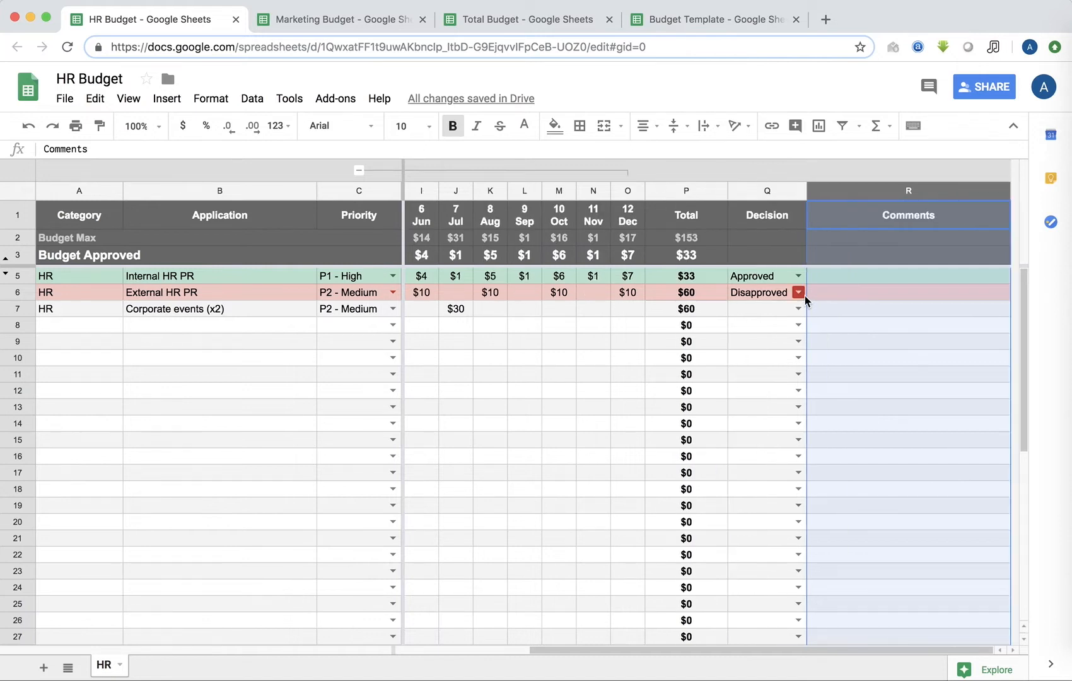
pyautogui.hscroll(-5, 813, 292)
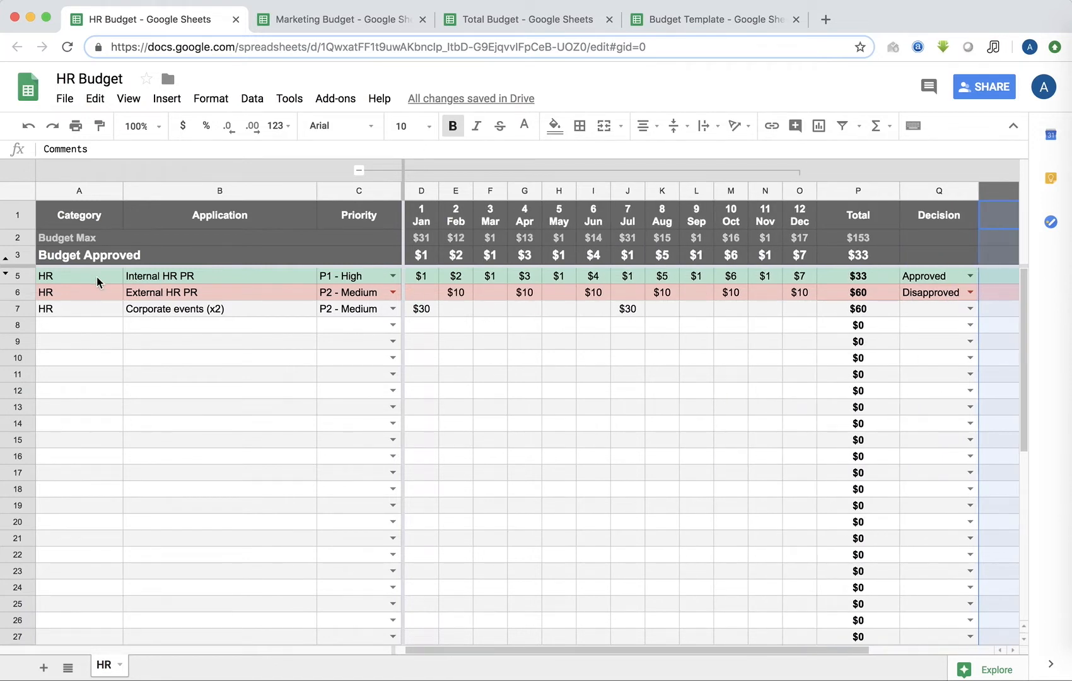
# Step: Inspect the Budget Max and Budget Approved rows and the formulas behind their monthly sums
pyautogui.click(11, 237)
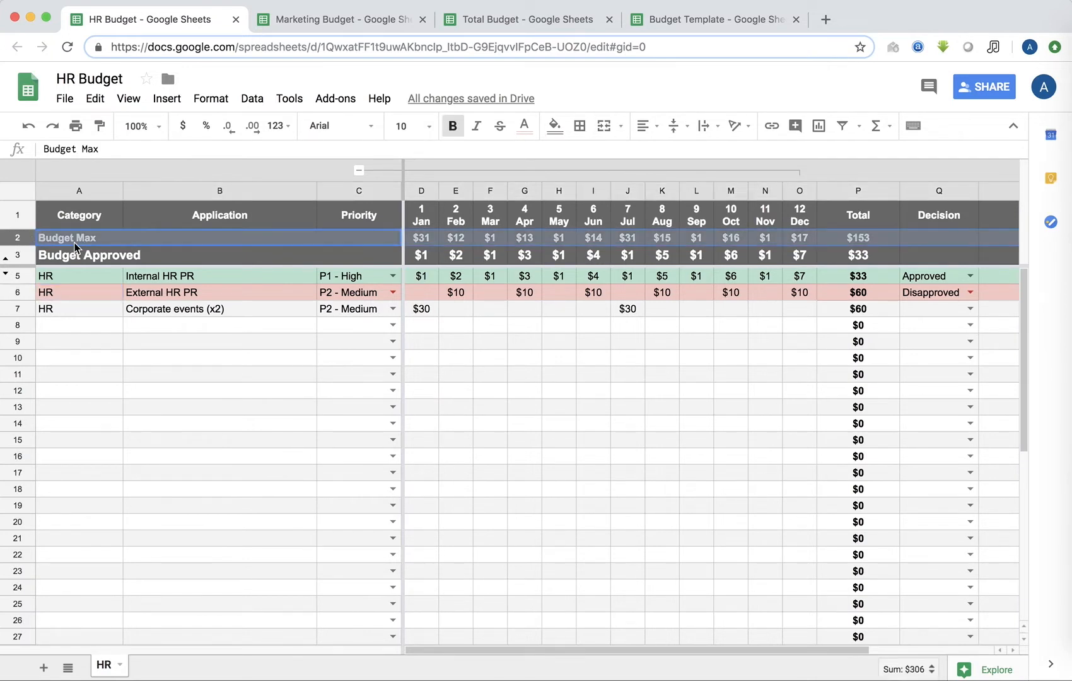
pyautogui.click(468, 240)
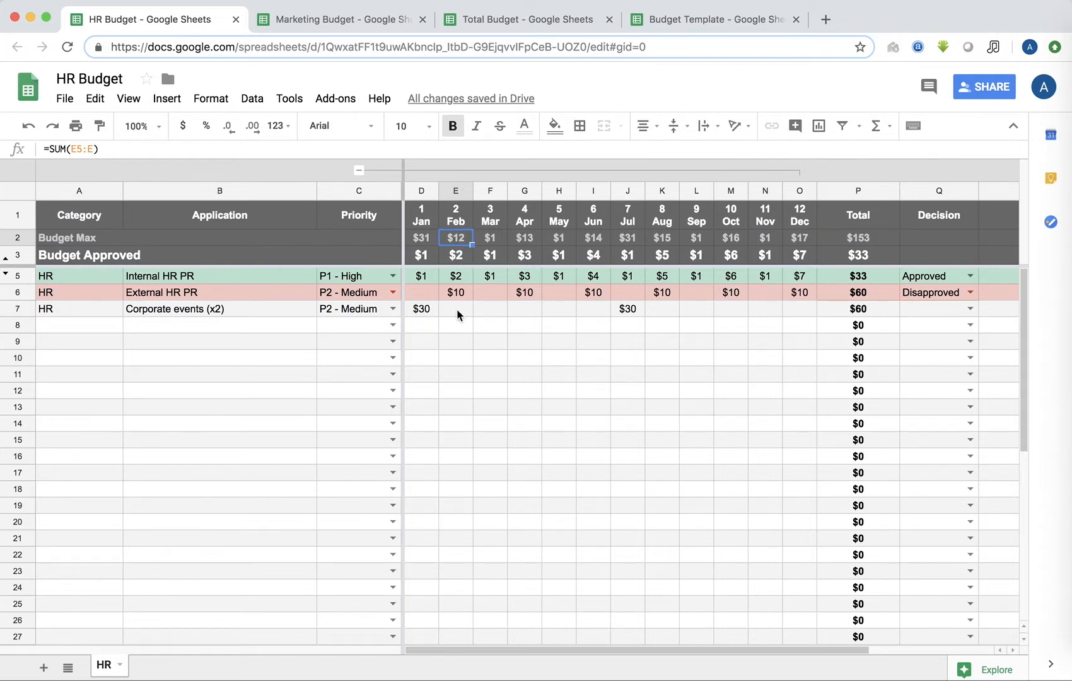
pyautogui.click(21, 255)
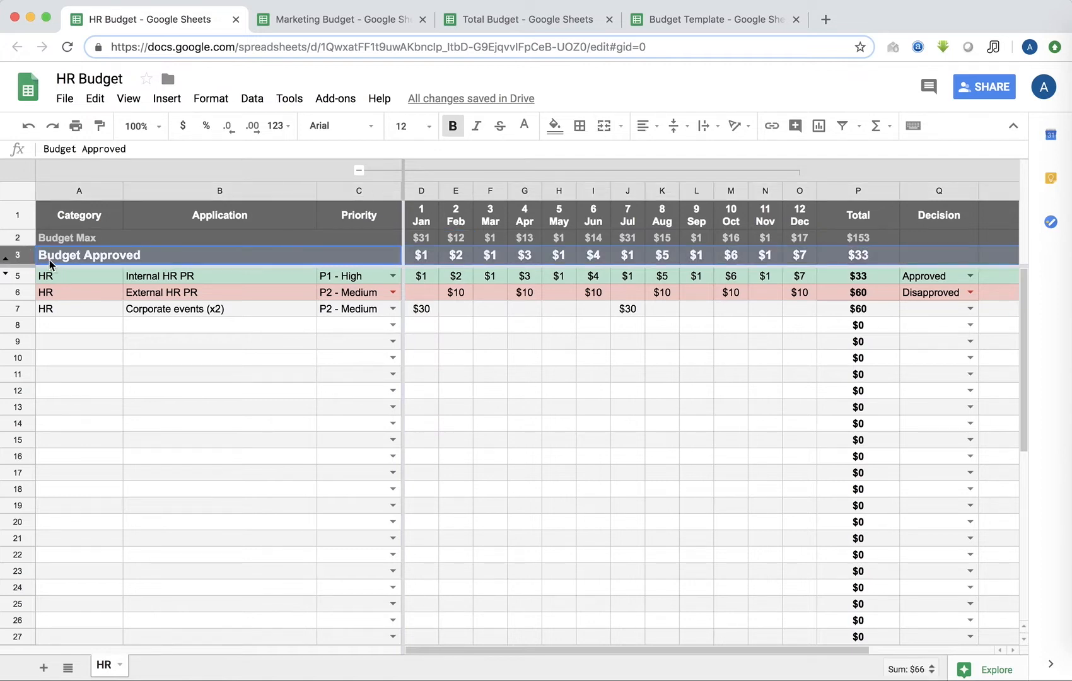
pyautogui.click(454, 256)
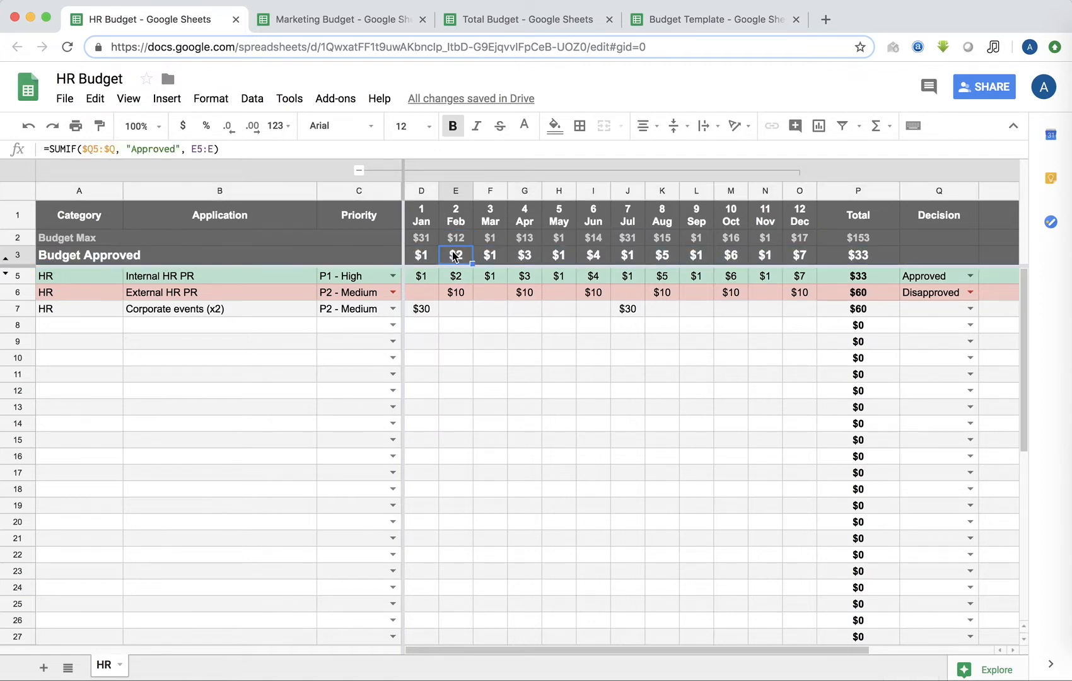
pyautogui.click(420, 258)
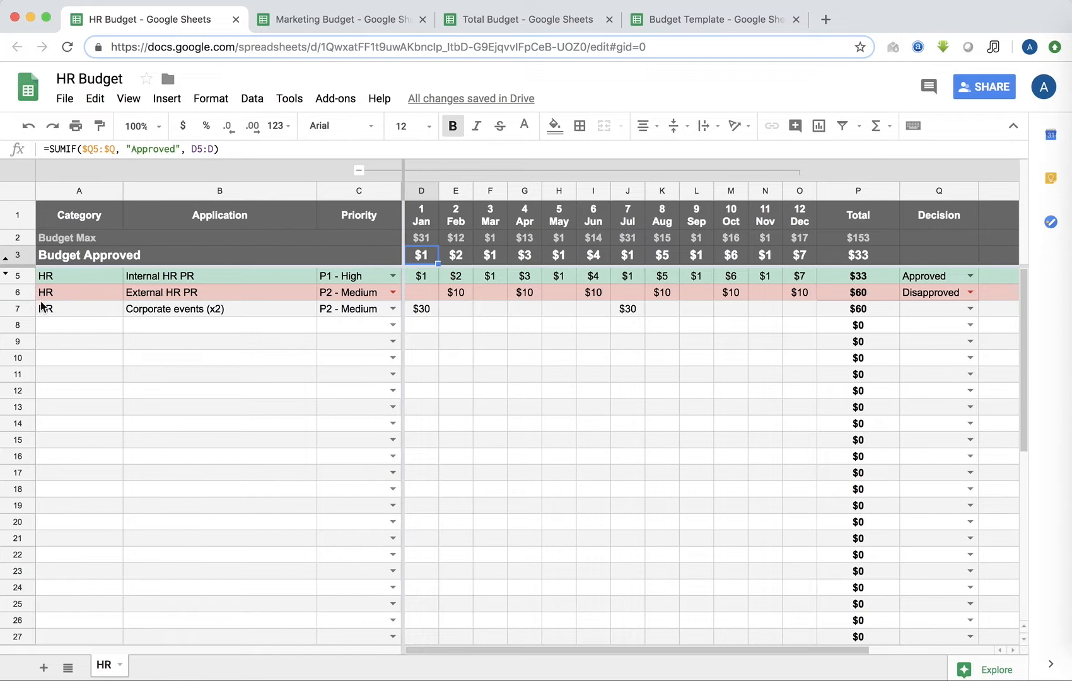
# Step: Add a budget line in row 8 with category HR and application "Corporate cups"
pyautogui.click(100, 311)
pyautogui.click(70, 325)
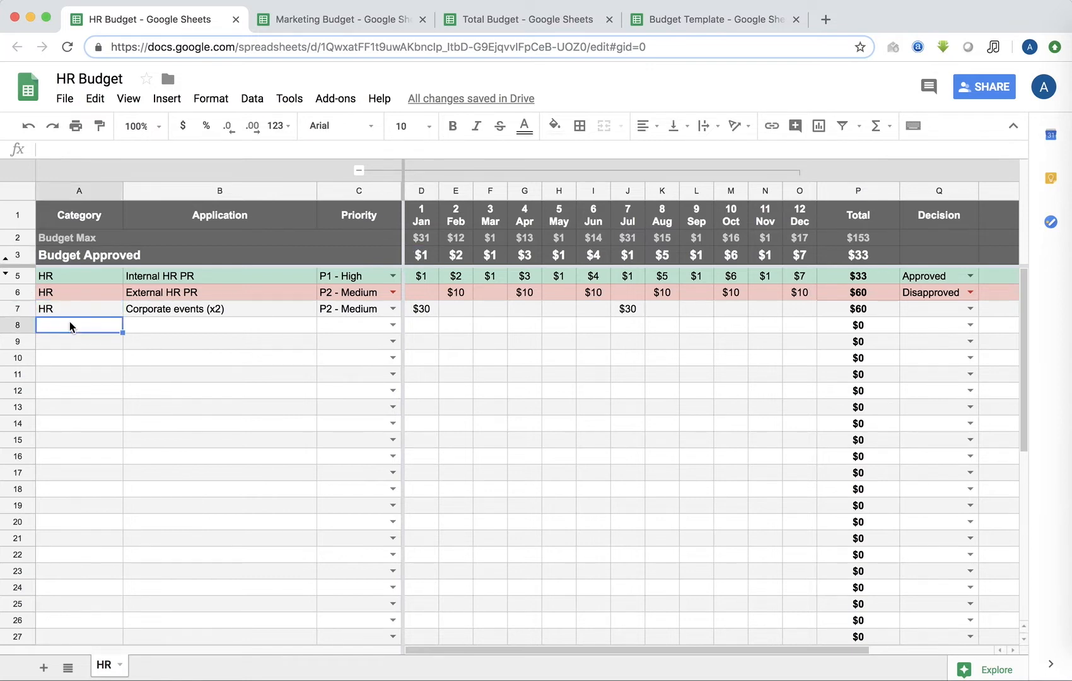
pyautogui.write('PK')
pyautogui.press('BackSpace')
pyautogui.press('BackSpace')
pyautogui.write('HR')
pyautogui.press('Tab')
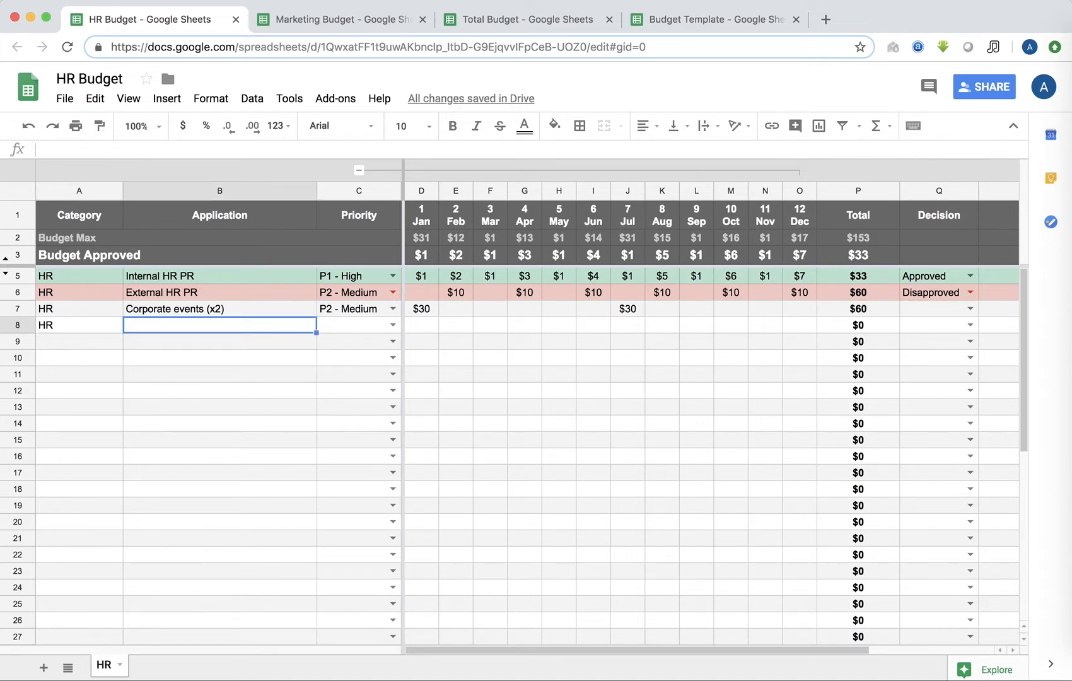
pyautogui.write('Corpora')
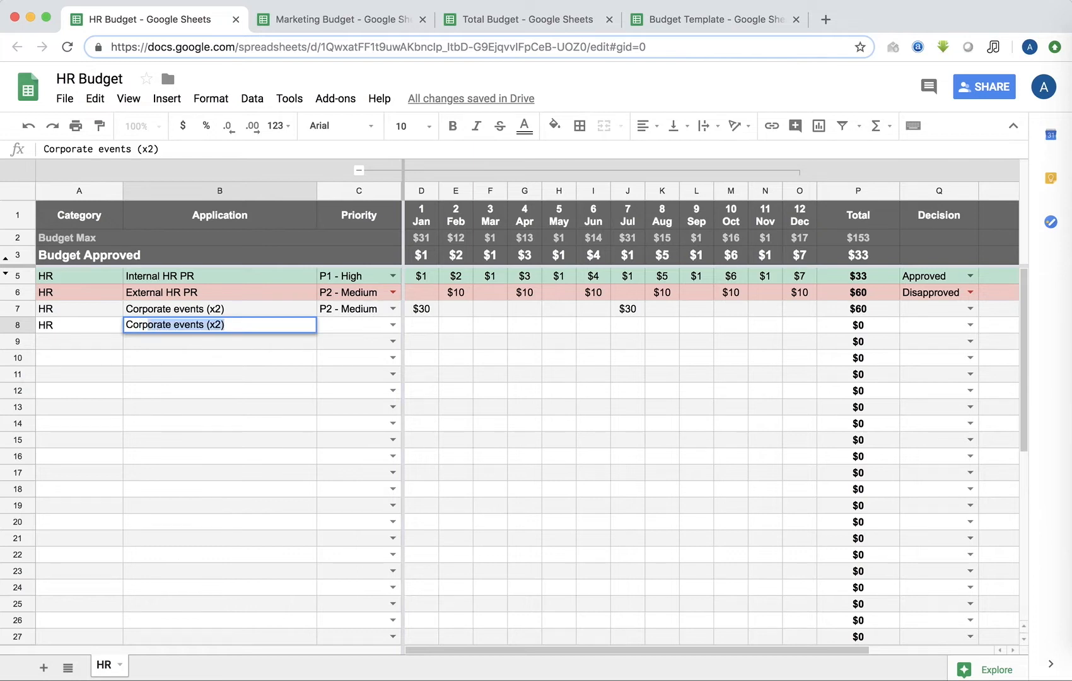
pyautogui.write('te cups')
pyautogui.press('Return')
# Step: Set the priority of the Corporate cups line to P3 - Low
pyautogui.click(385, 325)
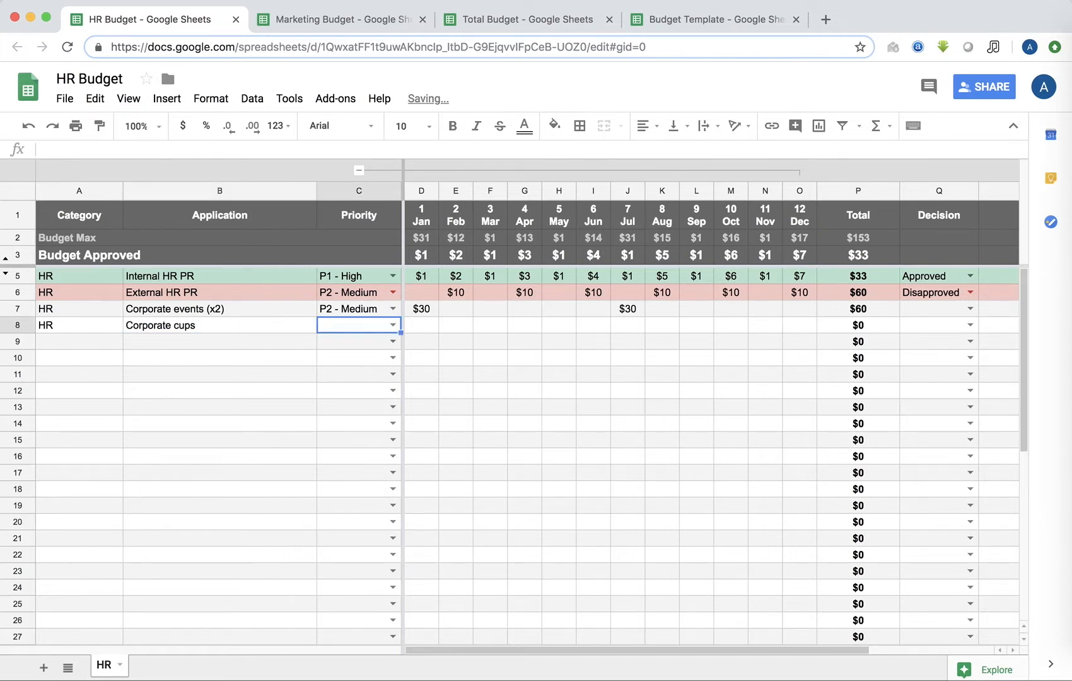
pyautogui.click(391, 325)
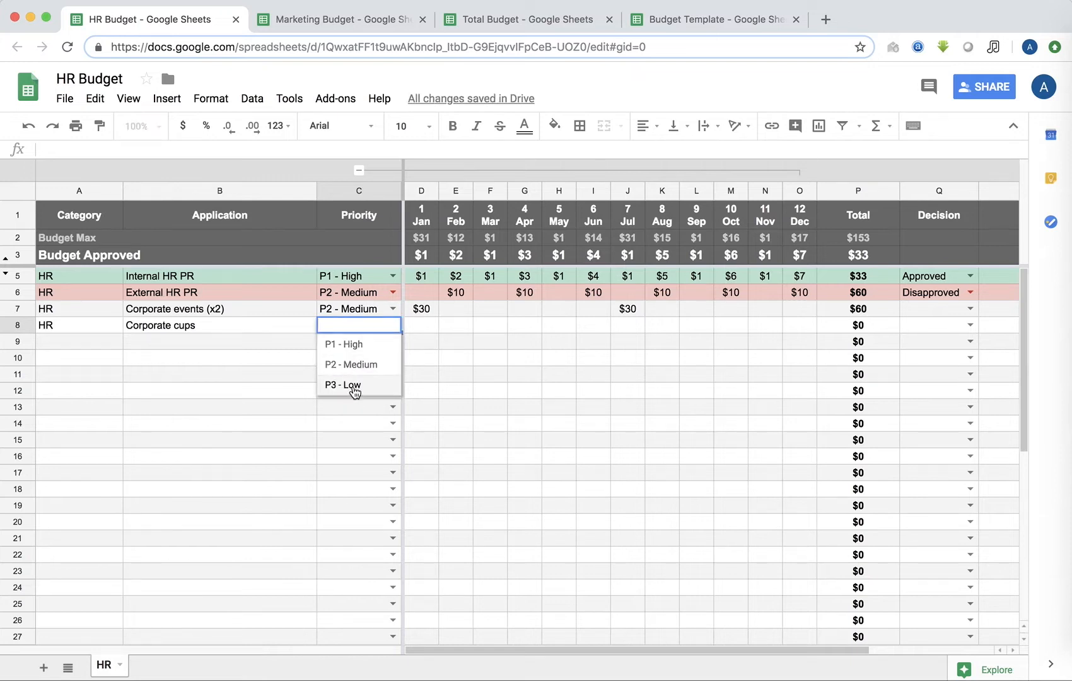
pyautogui.click(356, 386)
# Step: Enter Corporate cups amounts of 23 for February, 23 for May and 3 for September
pyautogui.click(454, 325)
pyautogui.write('23')
pyautogui.press('Tab')
pyautogui.press('Tab')
pyautogui.press('Tab')
pyautogui.write('23')
pyautogui.press('Tab')
pyautogui.press('Tab')
pyautogui.press('Tab')
pyautogui.press('Tab')
pyautogui.write('3')
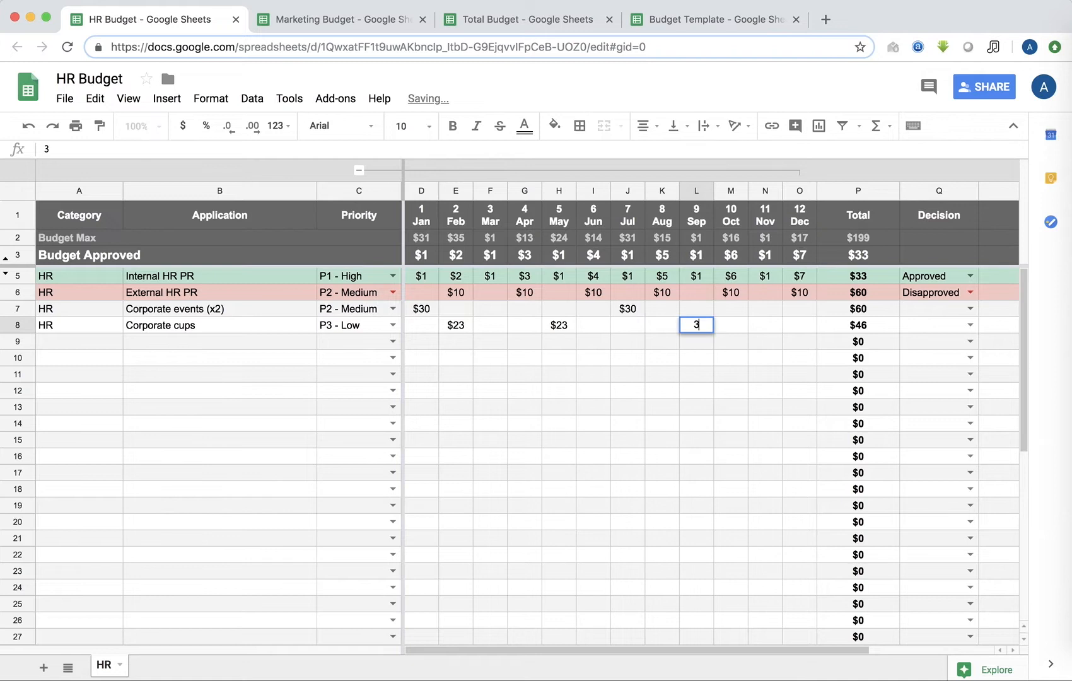
pyautogui.click(494, 379)
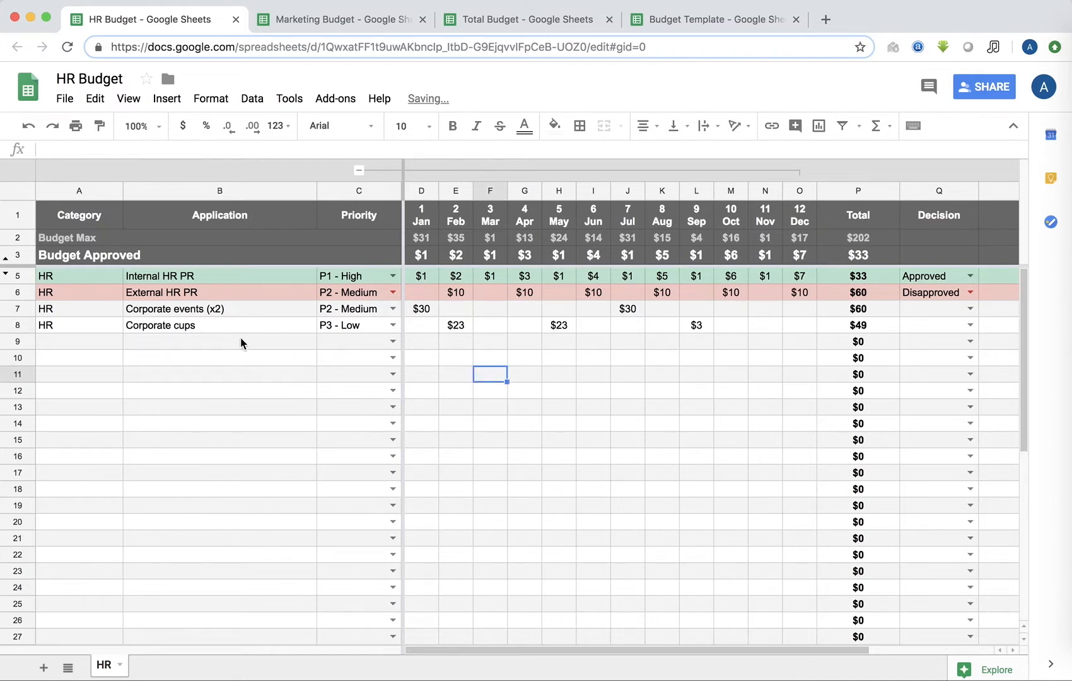
# Step: Inspect the sheet's conditional format rules, including the =ISODD(ROW()) rule's range and settings, and close them without changes
pyautogui.click(264, 344)
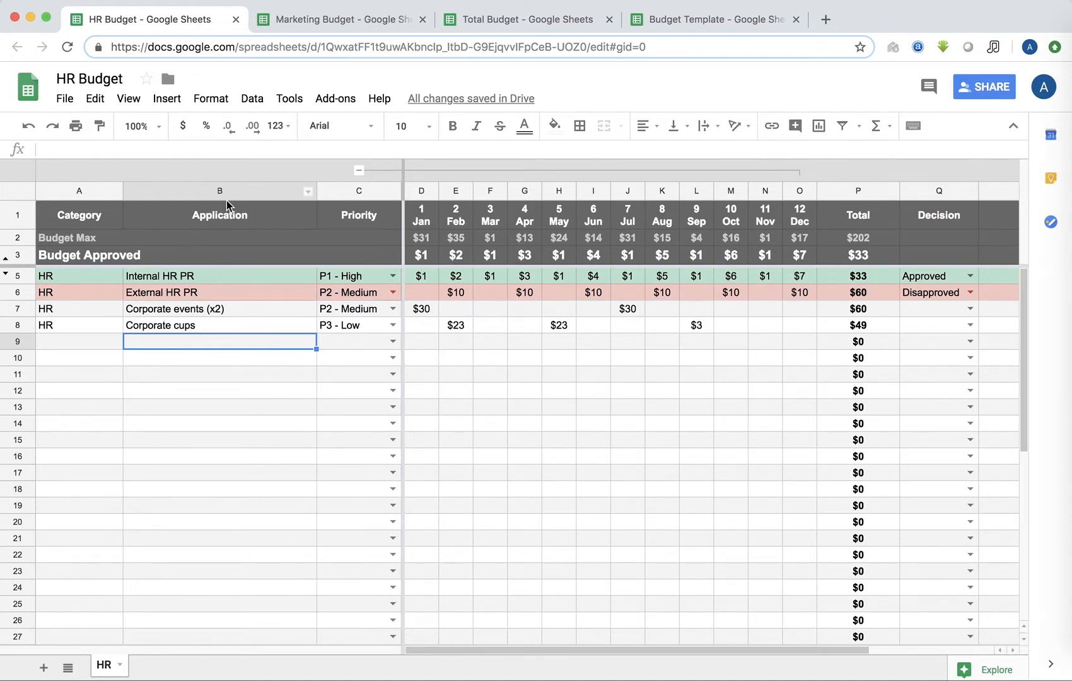
pyautogui.click(212, 99)
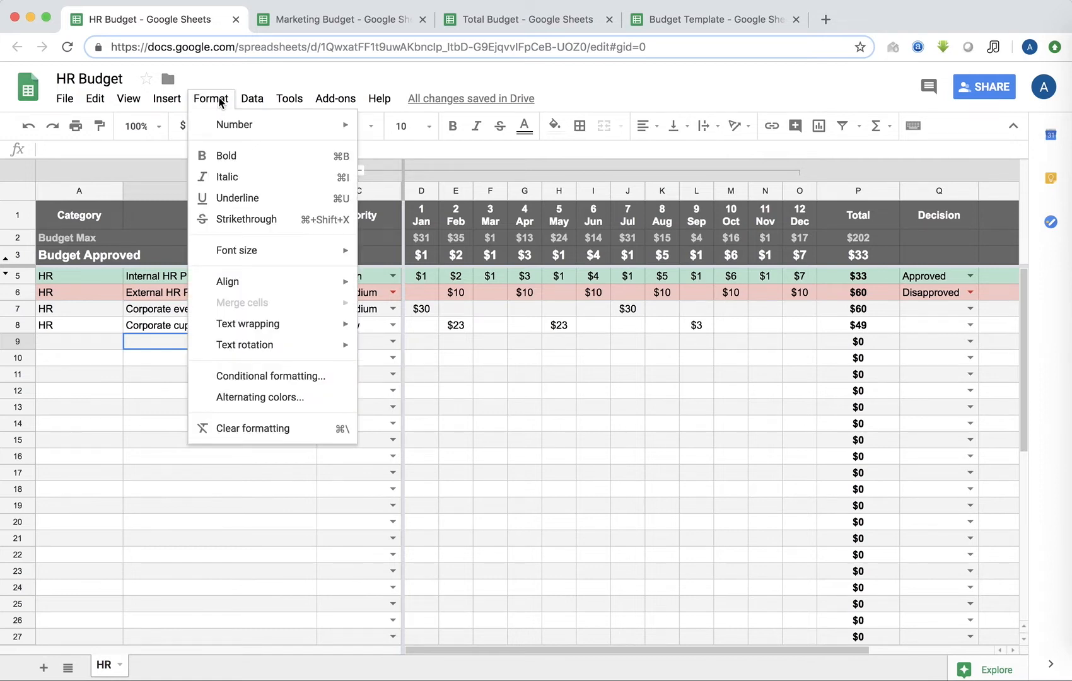
pyautogui.click(259, 377)
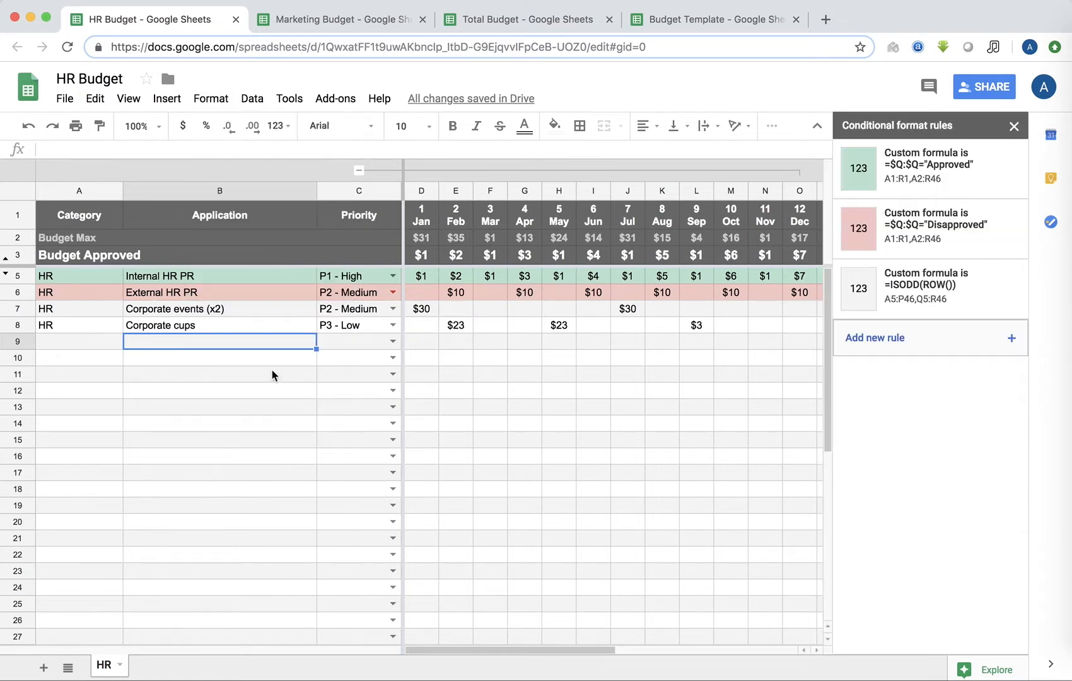
pyautogui.click(910, 306)
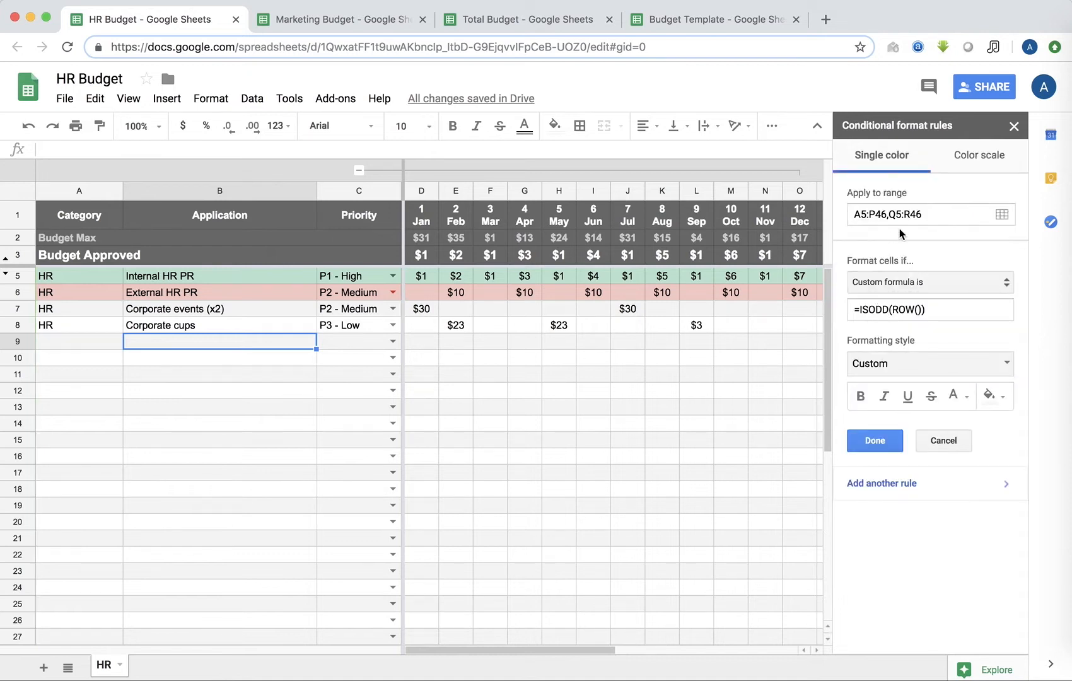
pyautogui.click(1015, 126)
# Step: Reopen the sheet's conditional formatting rules, review the Approved, Disapproved and alternating-row rules, and close them without changes
pyautogui.click(209, 101)
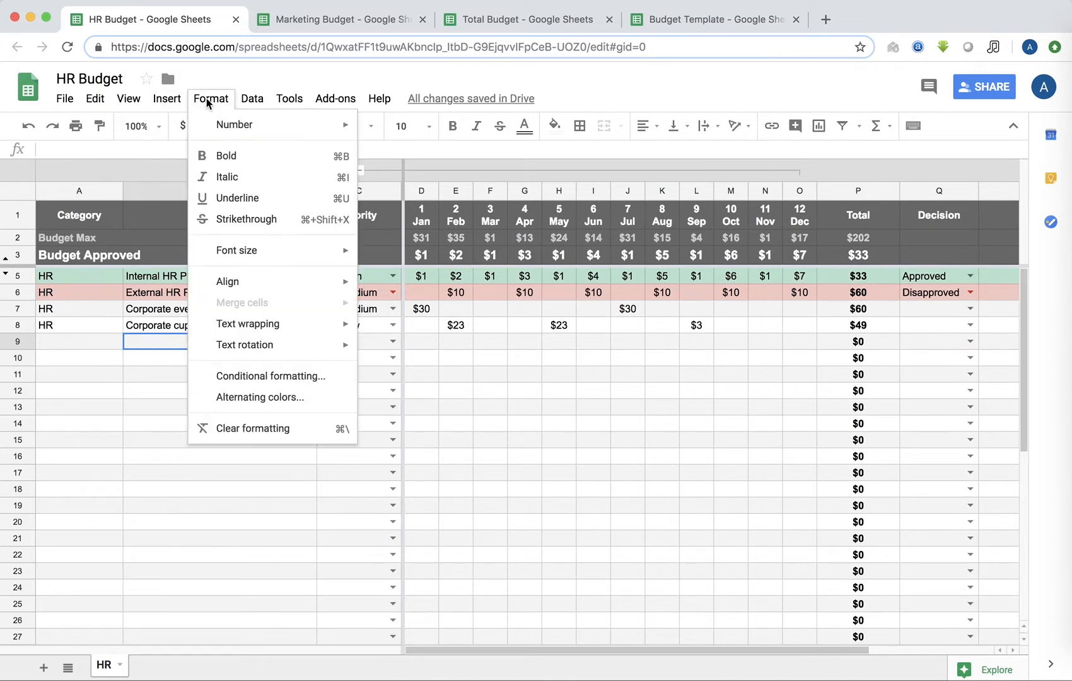
pyautogui.moveTo(248, 263)
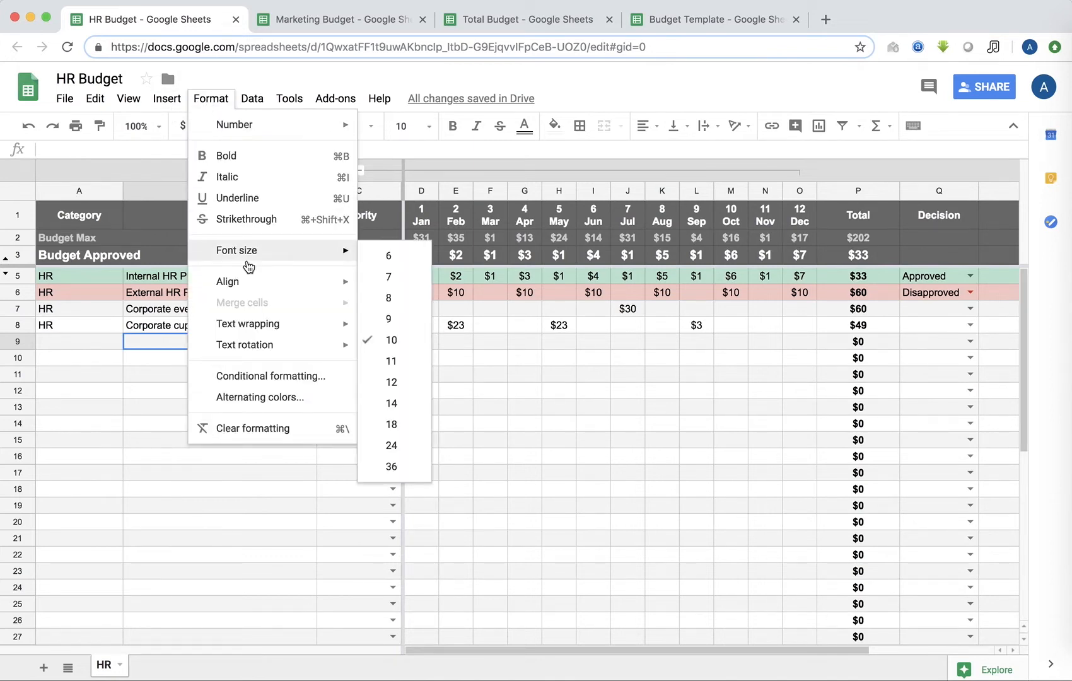
pyautogui.click(253, 376)
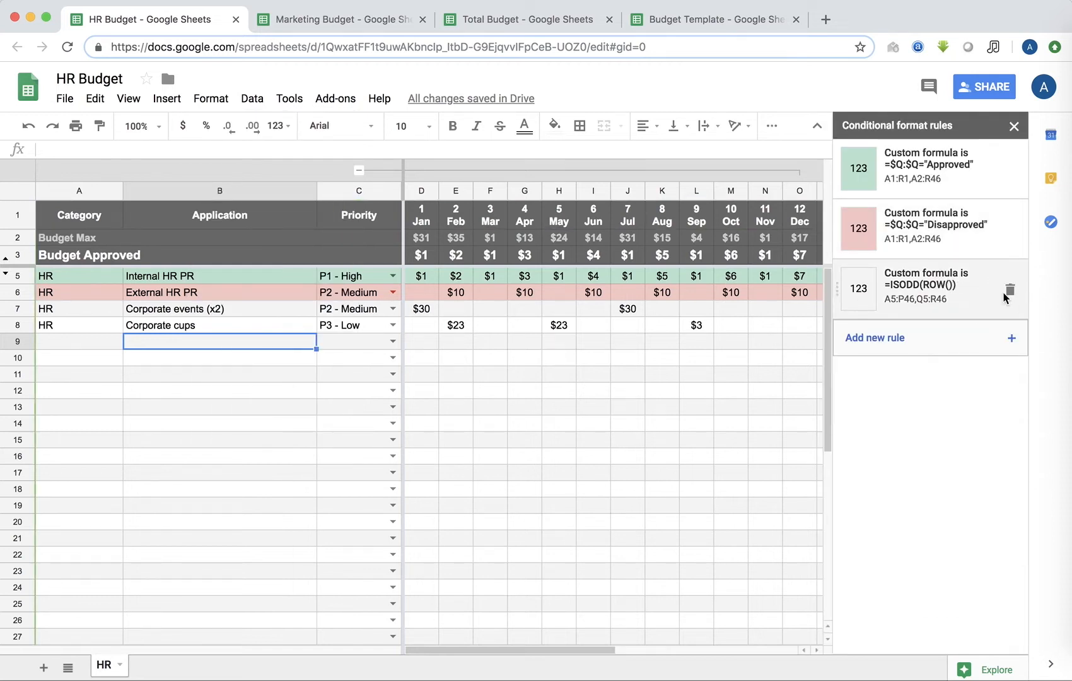
pyautogui.click(650, 323)
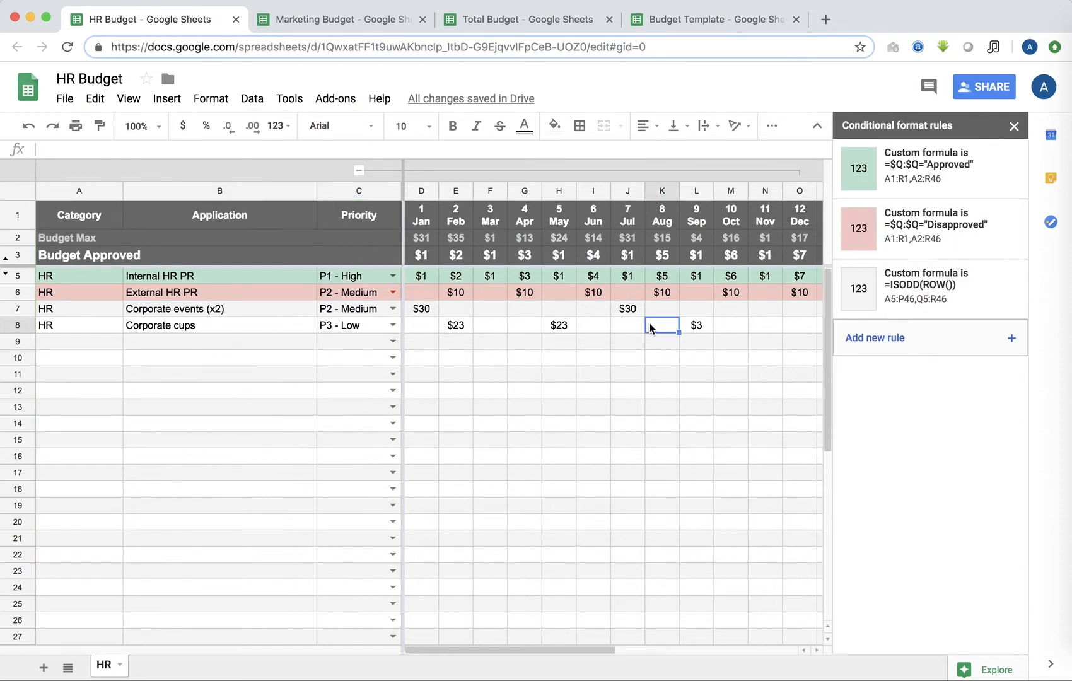
pyautogui.click(1014, 125)
pyautogui.click(626, 294)
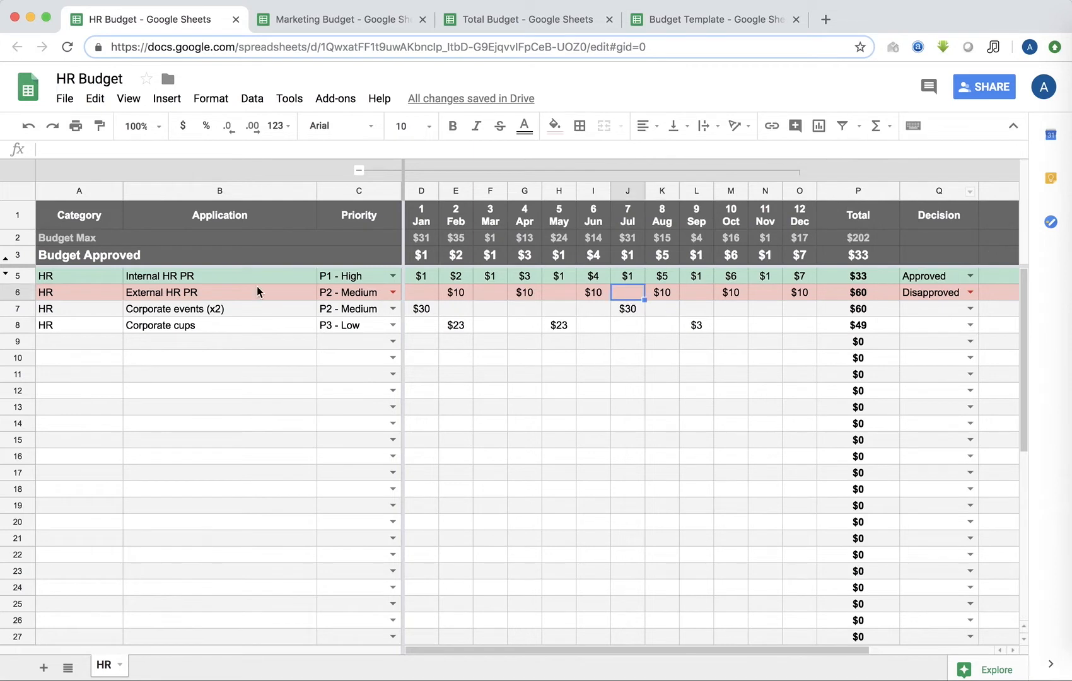
# Step: Clear the decision on the External HR PR line and set it to Disapproved again
pyautogui.click(101, 281)
pyautogui.click(92, 289)
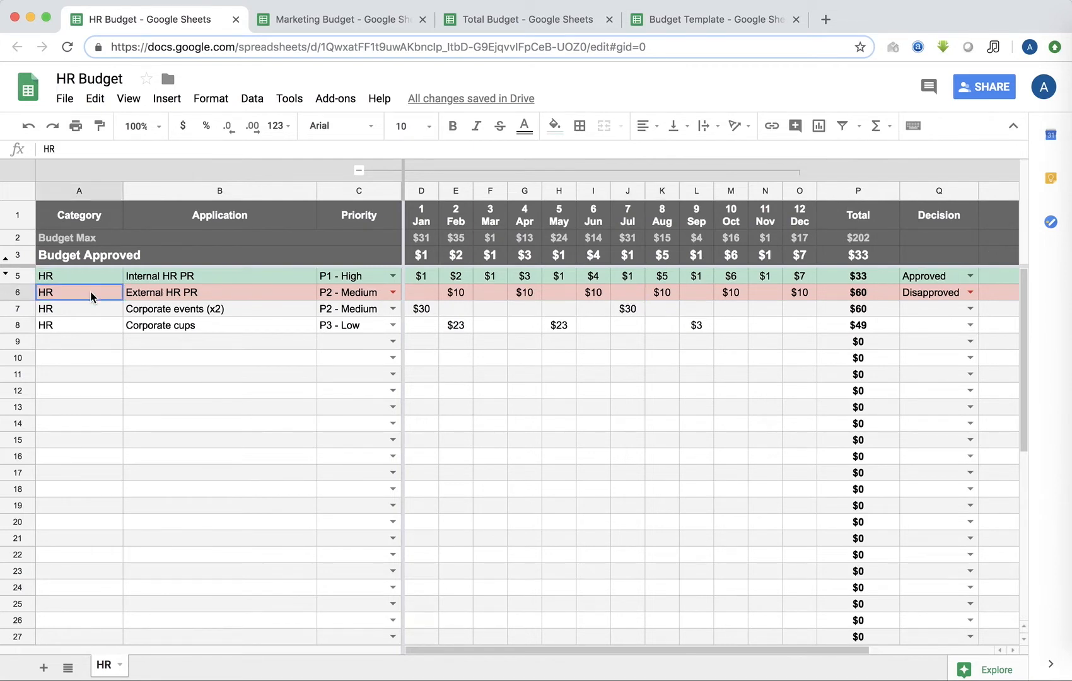
pyautogui.click(950, 297)
pyautogui.press('Delete')
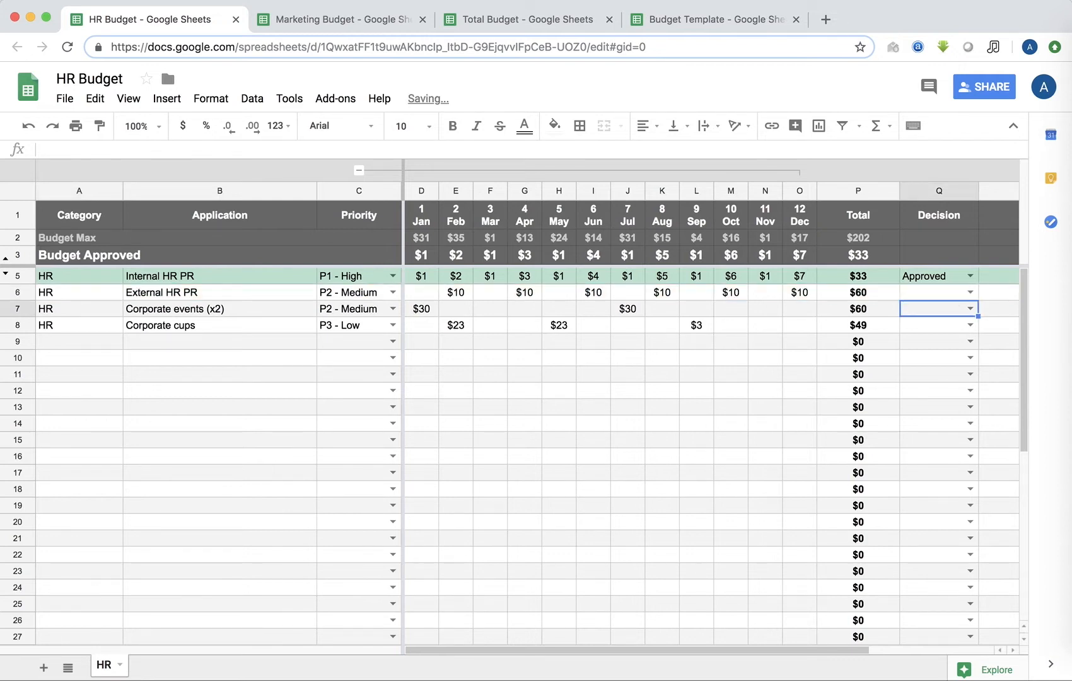
pyautogui.click(971, 292)
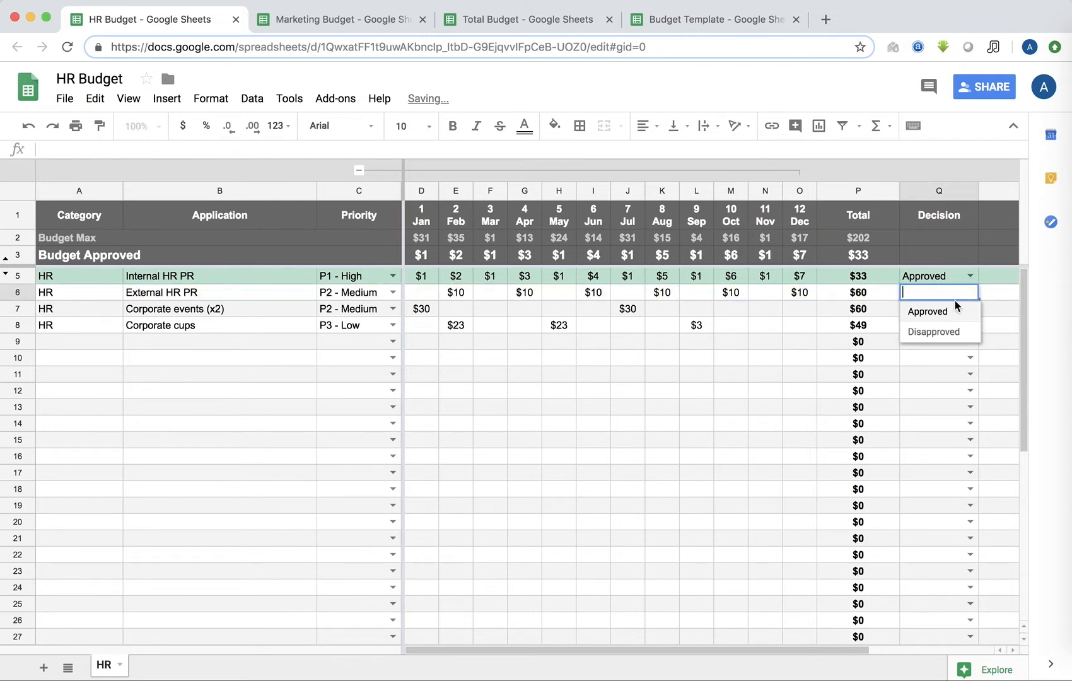
pyautogui.click(928, 333)
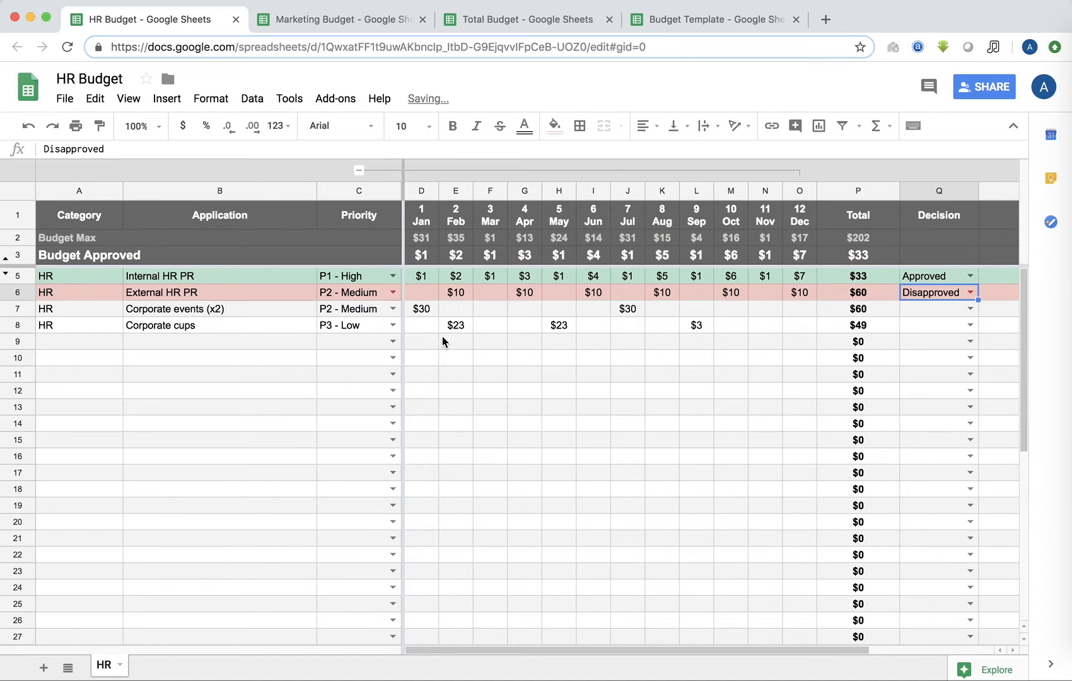
# Step: Insert one blank row below row 9 of the budget table
pyautogui.hscroll(1, 442, 336)
pyautogui.hscroll(-1, 860, 344)
pyautogui.click(860, 341)
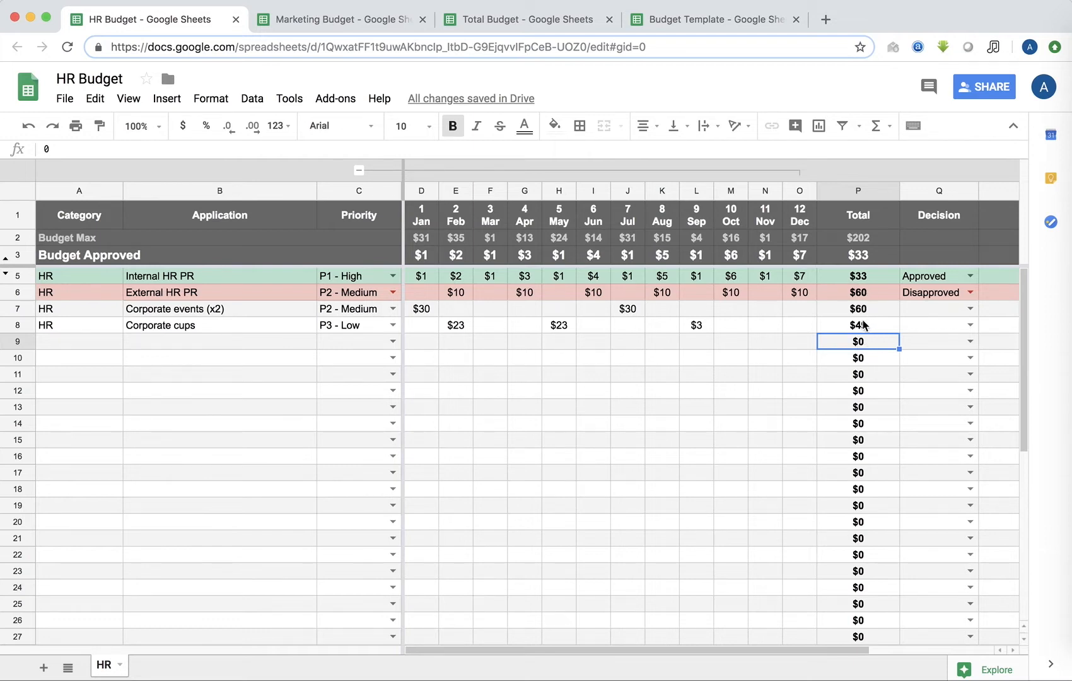
pyautogui.click(22, 341)
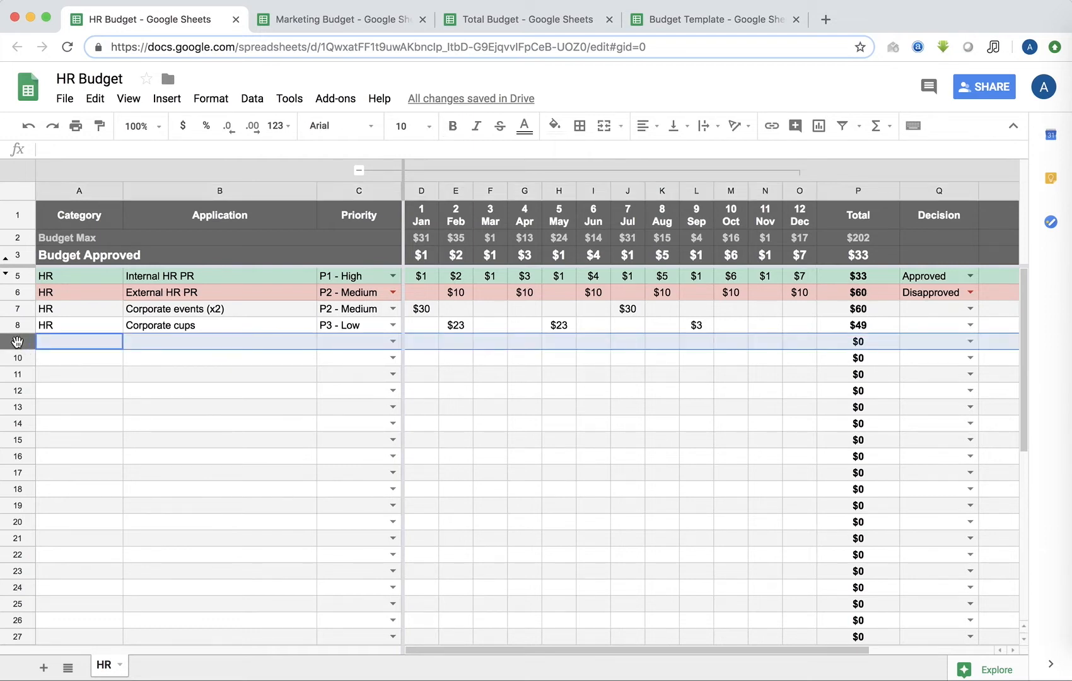
pyautogui.rightClick(17, 341)
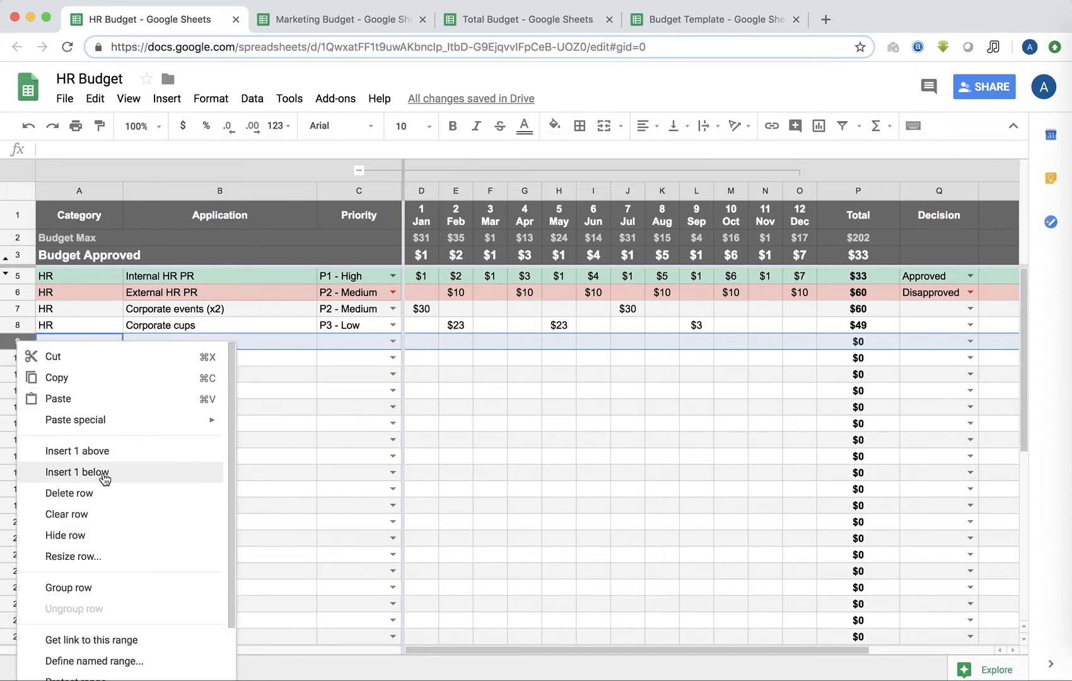
pyautogui.click(104, 475)
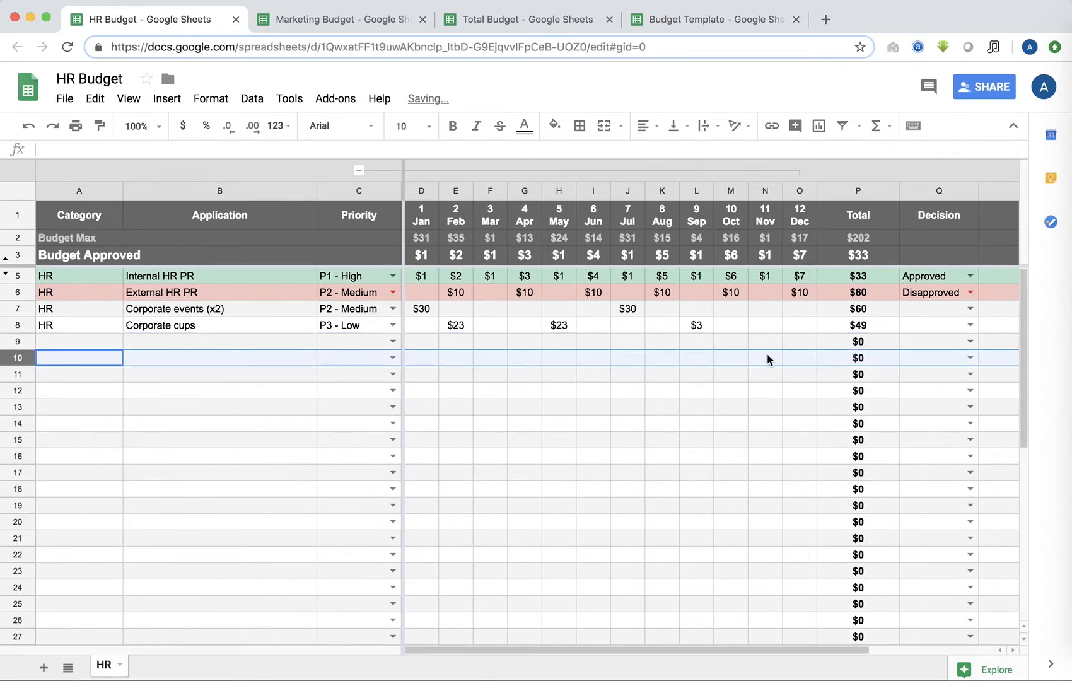
# Step: Enter trial amounts of 2 for May and 5 for July in row 10, and clear them again
pyautogui.click(876, 361)
pyautogui.press('Left')
pyautogui.press('Left')
pyautogui.press('Left')
pyautogui.press('Left')
pyautogui.press('Left')
pyautogui.press('Left')
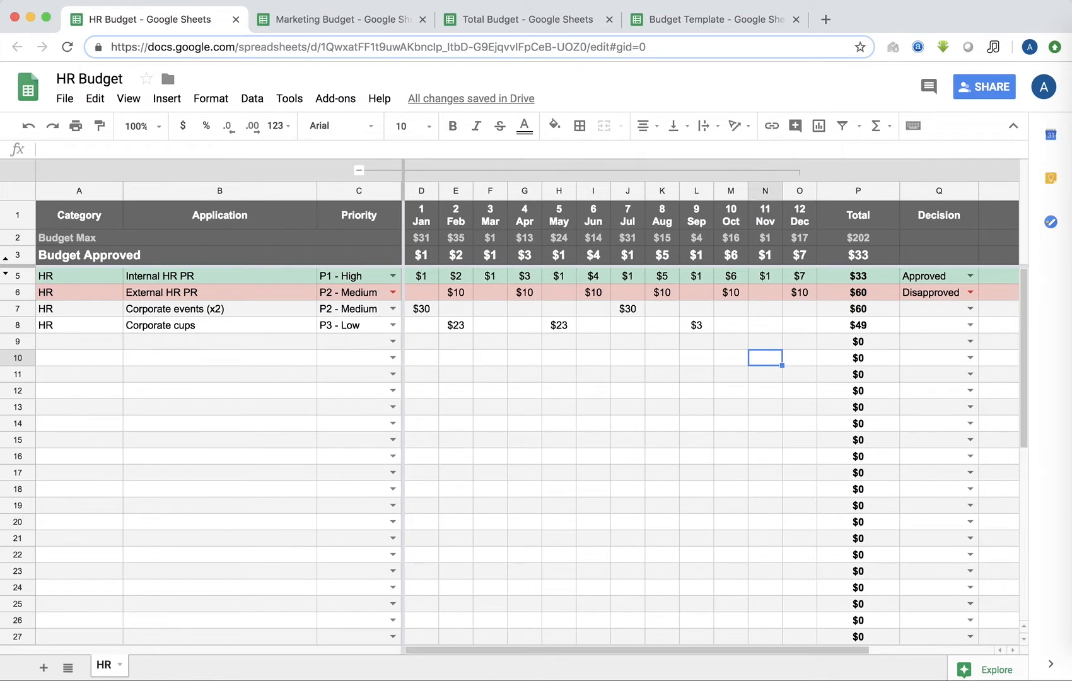
pyautogui.press('Left')
pyautogui.press('Left')
pyautogui.write('2')
pyautogui.press('Tab')
pyautogui.press('Tab')
pyautogui.write('5')
pyautogui.press('Tab')
pyautogui.press('Right')
pyautogui.press('Right')
pyautogui.press('Right')
pyautogui.press('Right')
pyautogui.press('Right')
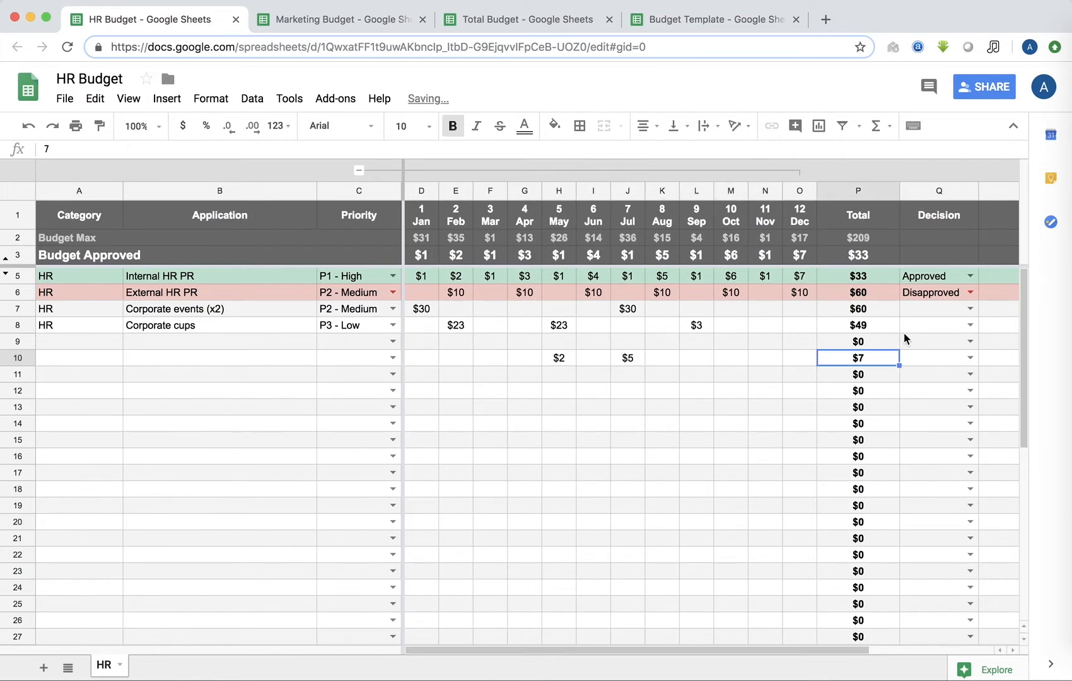
pyautogui.moveTo(634, 361); pyautogui.dragTo(553, 359)
pyautogui.press('Delete')
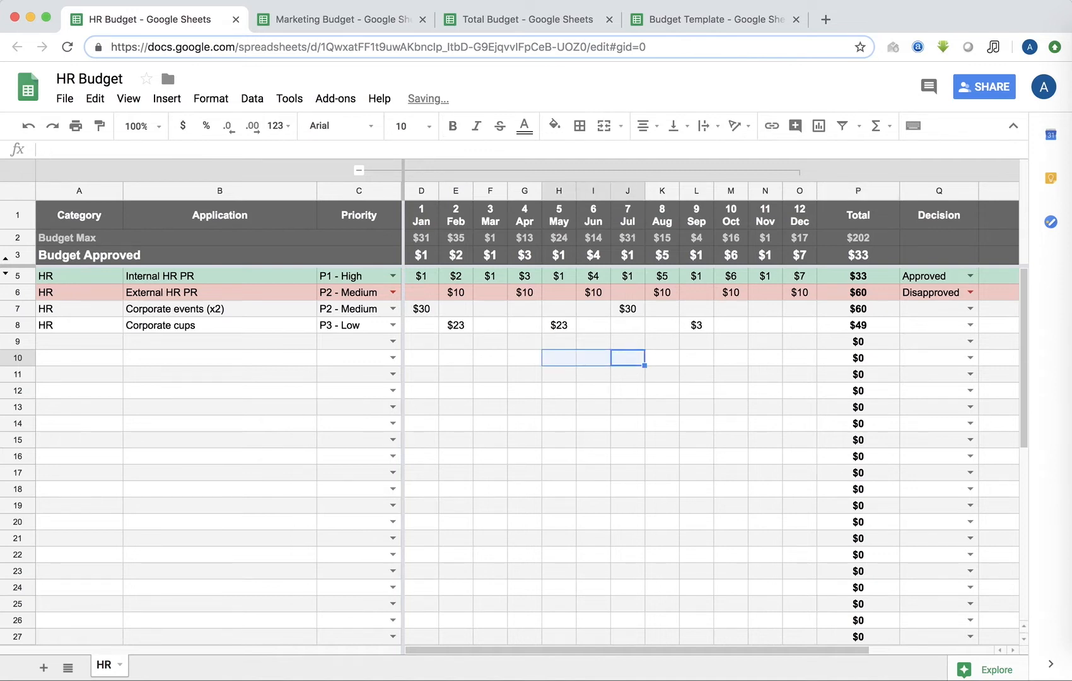
# Step: Unhide row 4 to inspect the array formula in its Total cell, and hide the row again
pyautogui.click(5, 273)
pyautogui.click(870, 280)
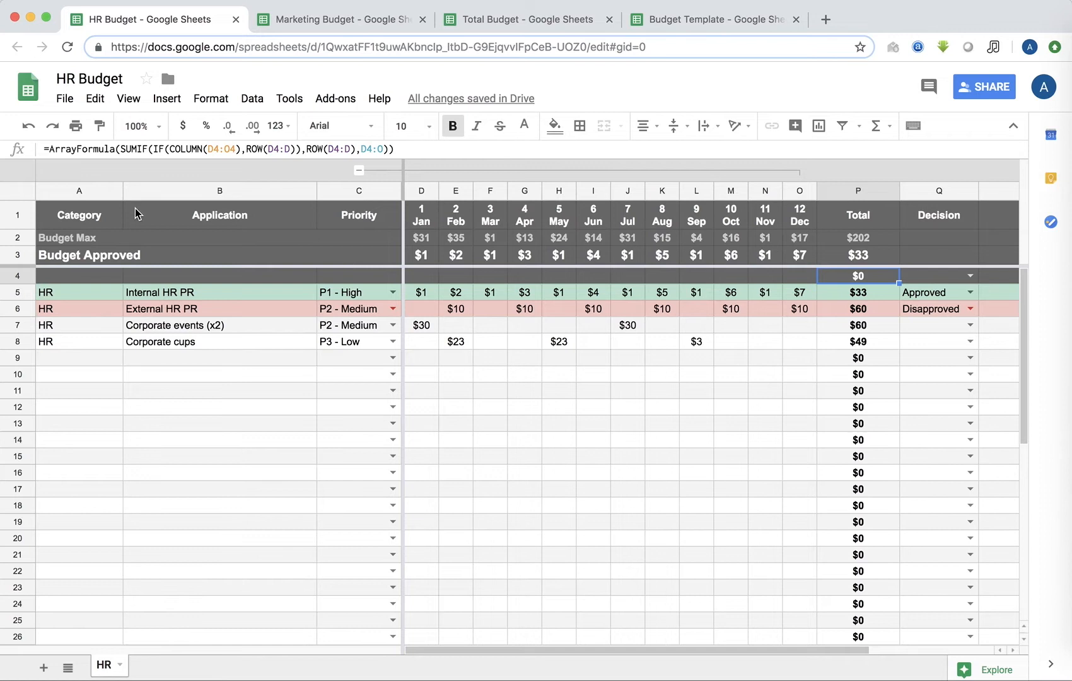
pyautogui.click(17, 276)
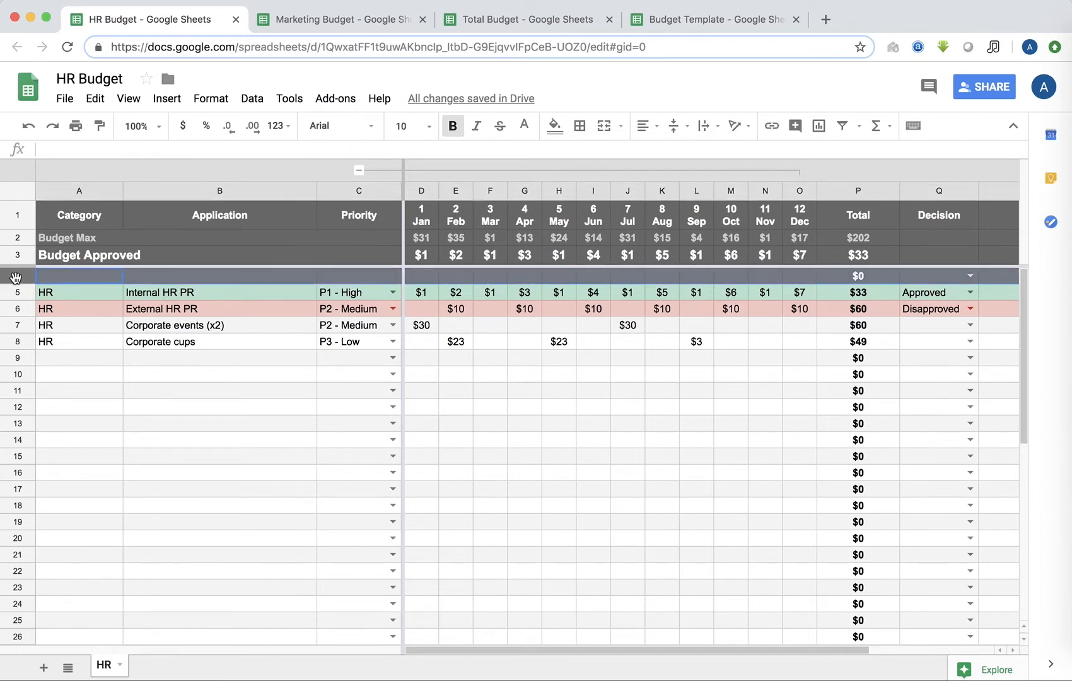
pyautogui.rightClick(14, 275)
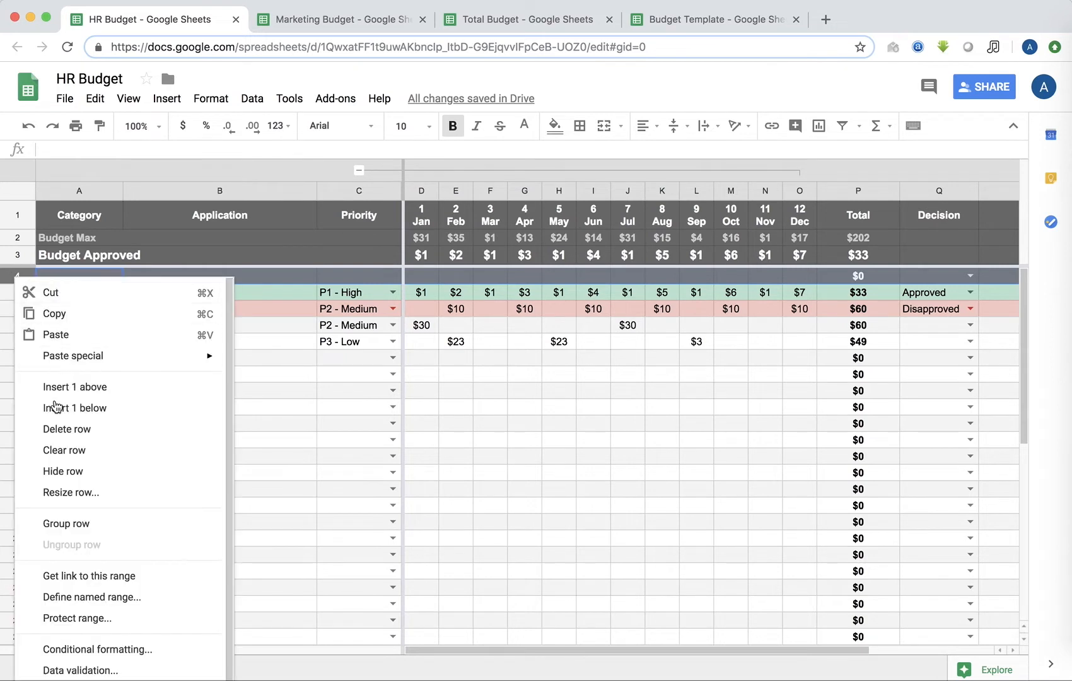
pyautogui.click(81, 473)
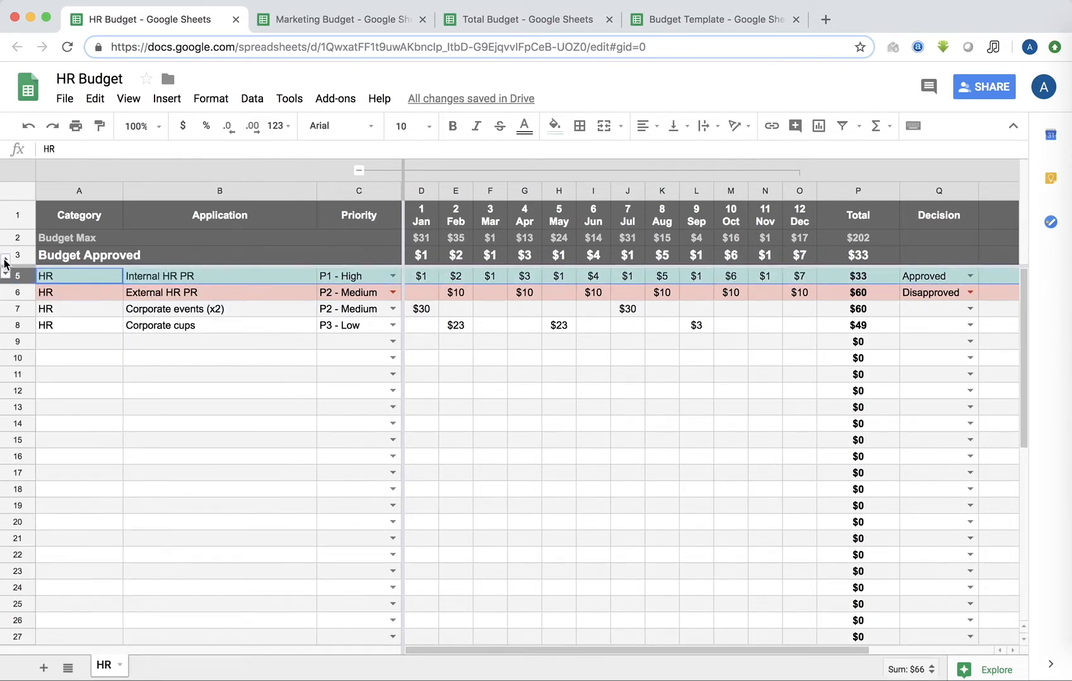
# Step: Unhide row 4 and overwrite the Total cell P11 with 23
pyautogui.click(5, 262)
pyautogui.click(870, 273)
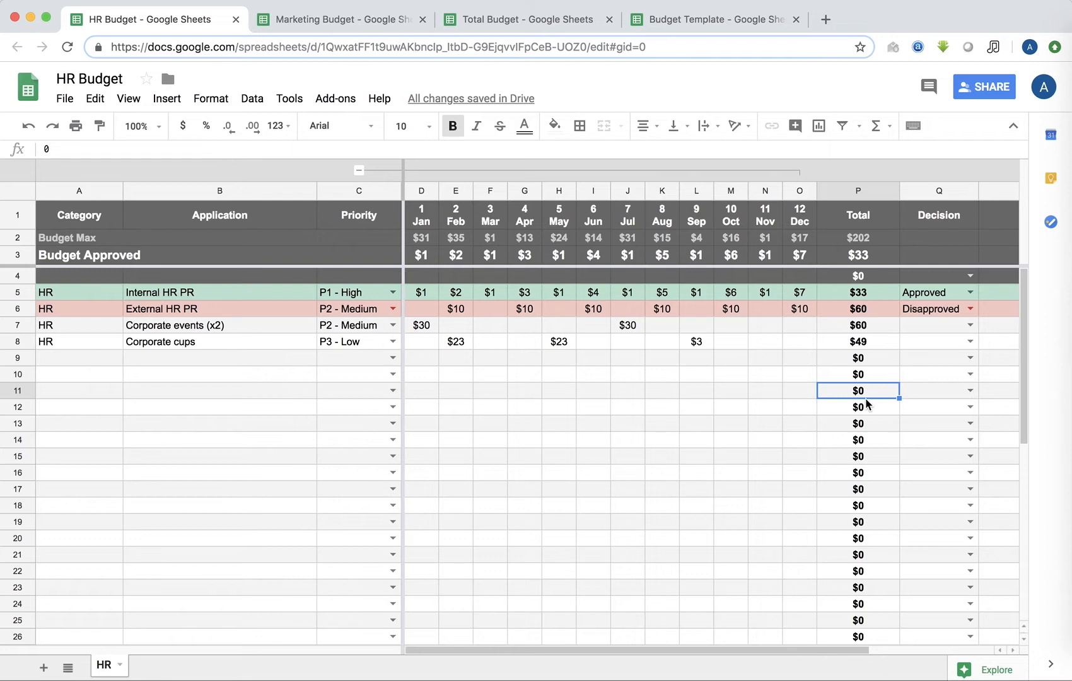
pyautogui.write('23')
pyautogui.press('Return')
pyautogui.press('Up')
pyautogui.press('Up')
pyautogui.press('Up')
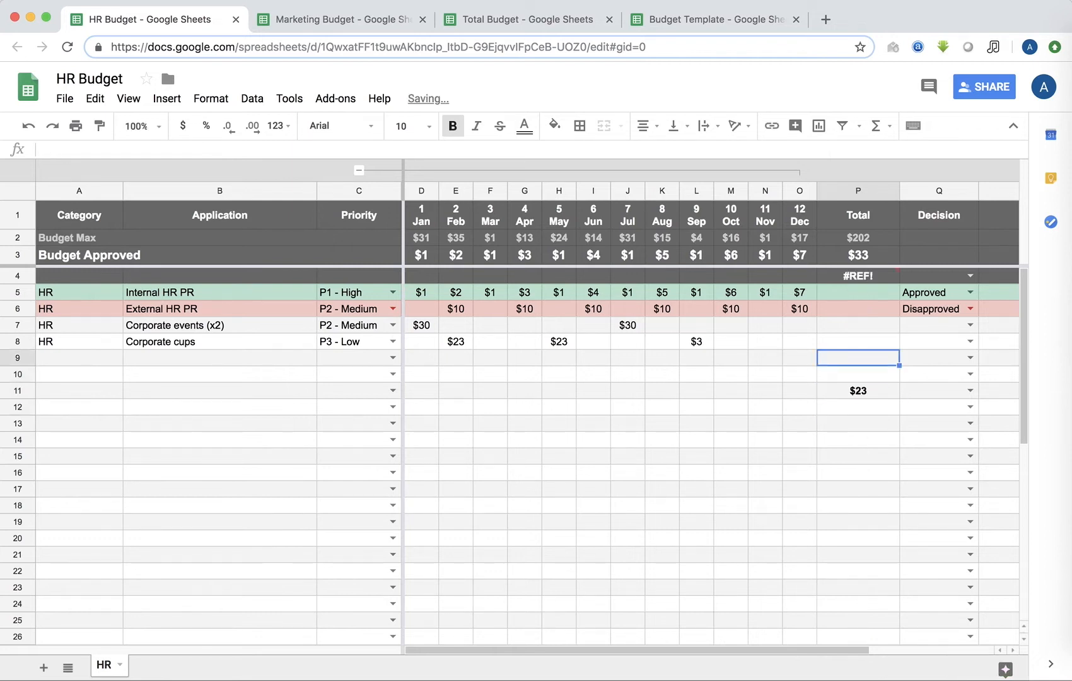
# Step: Examine the manual value in P11 and the error note on the array formula in P4
pyautogui.click(857, 396)
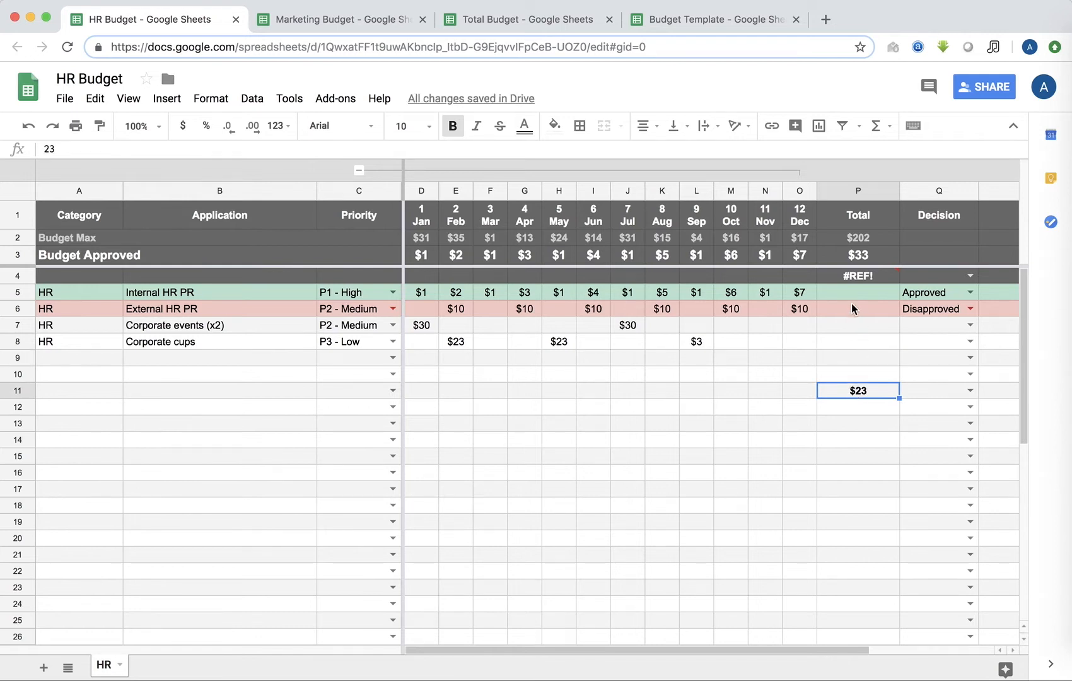
pyautogui.moveTo(882, 286)
pyautogui.click(853, 278)
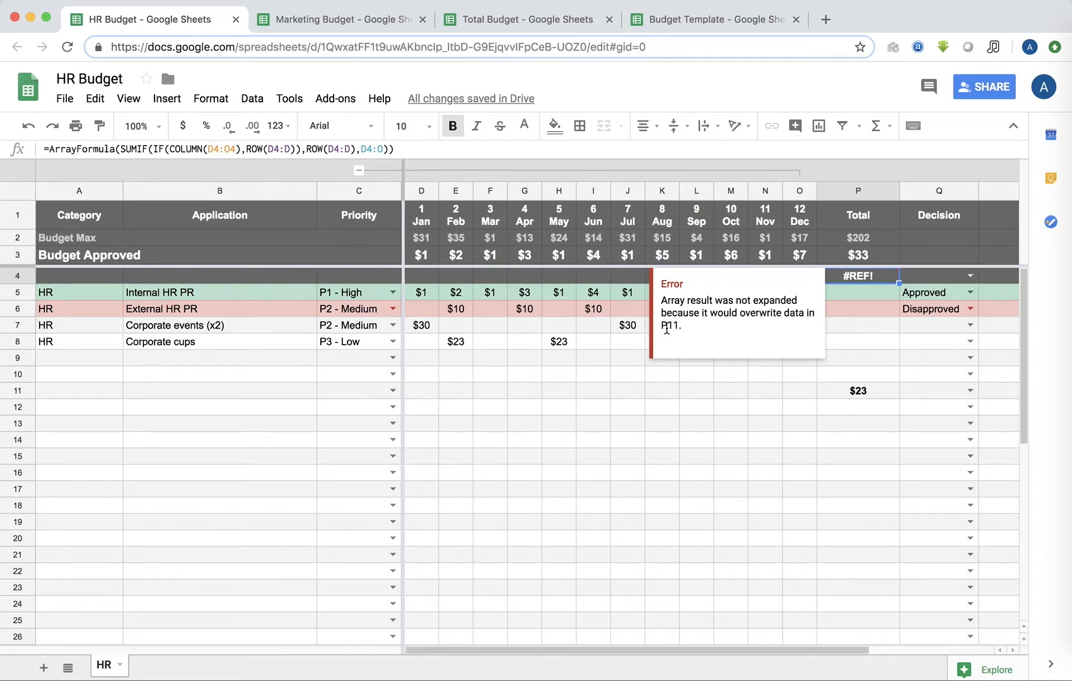
# Step: Delete the manually entered value from the Total cell P11
pyautogui.click(885, 389)
pyautogui.press('Delete')
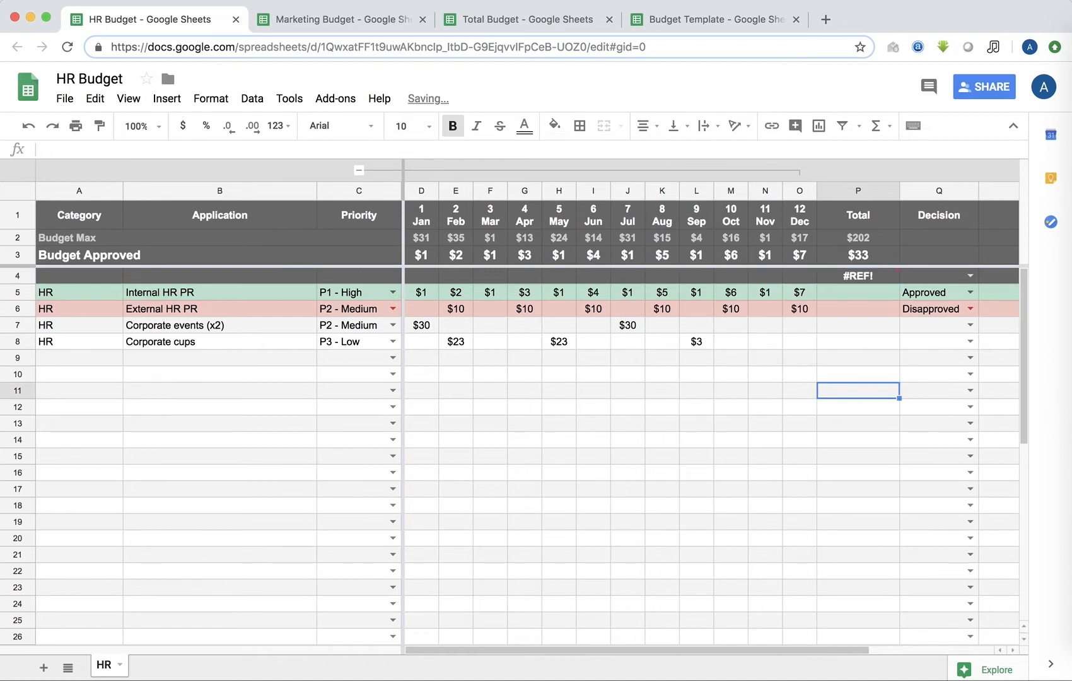
pyautogui.press('Up')
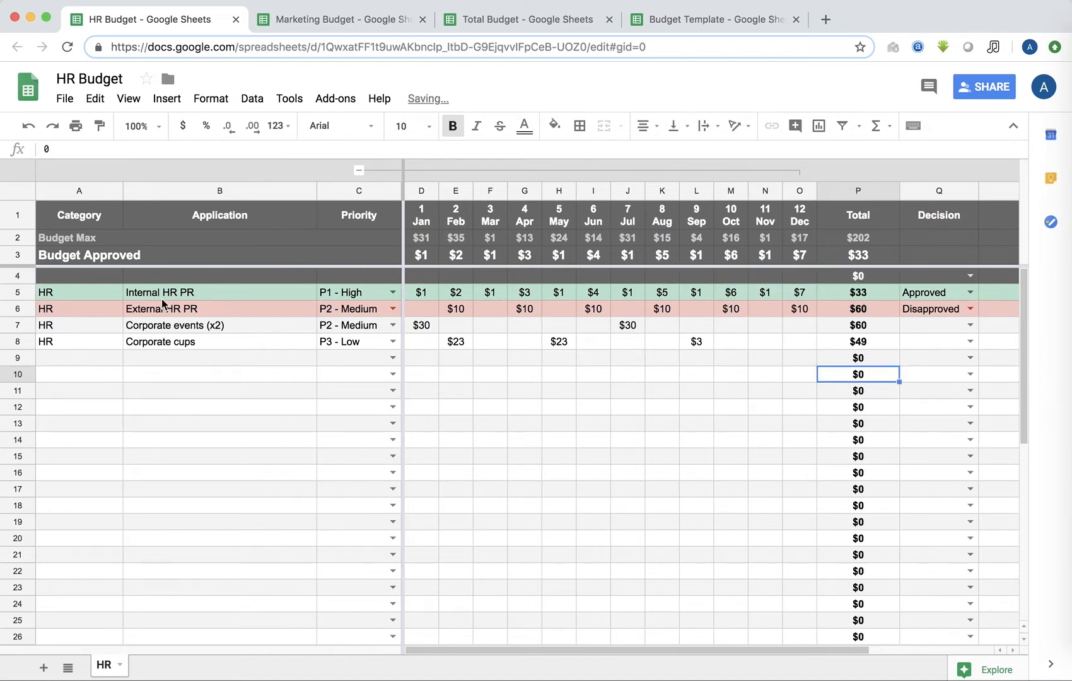
# Step: Hide row 4, which holds the array formula for the Total column
pyautogui.click(17, 276)
pyautogui.rightClick(18, 275)
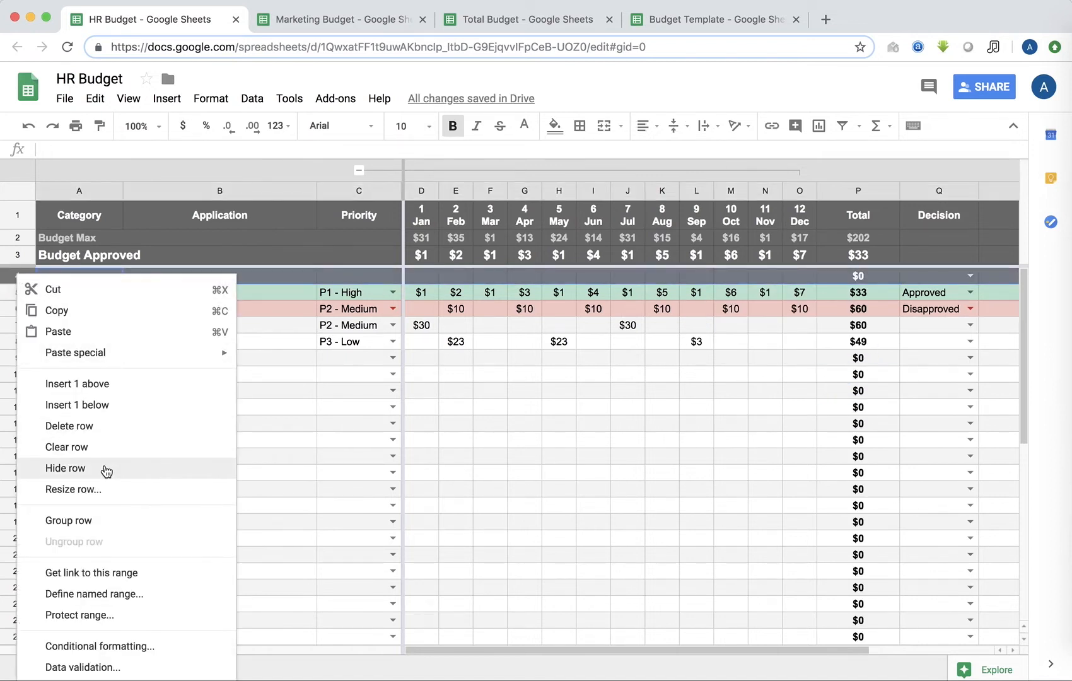
pyautogui.click(106, 470)
pyautogui.click(467, 406)
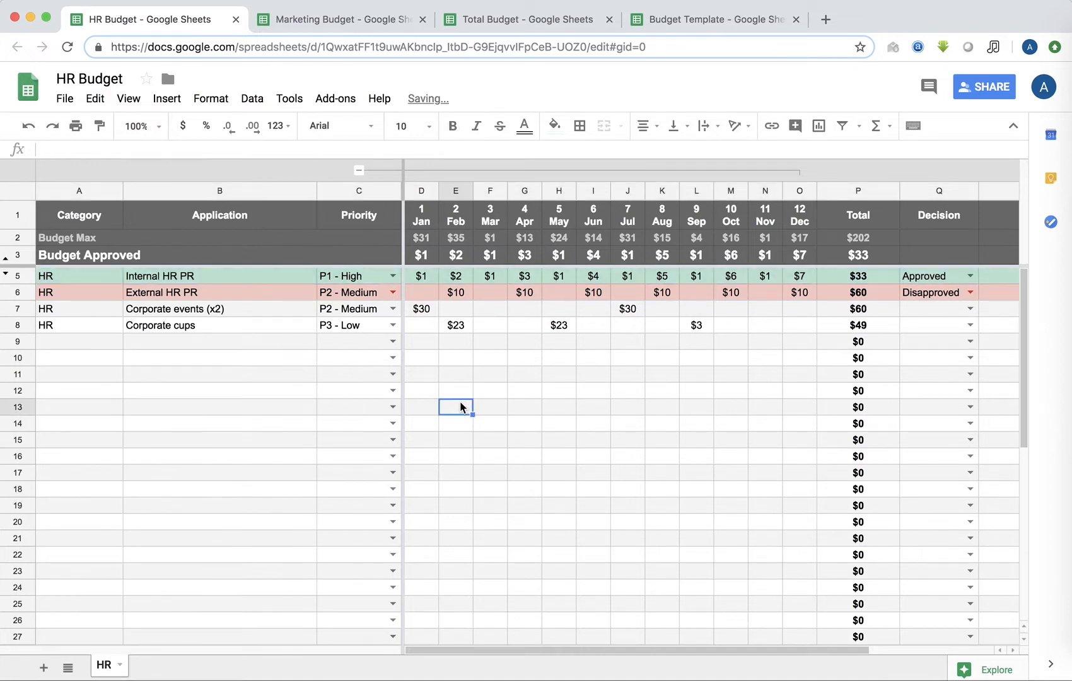
# Step: Collapse the grouped month columns D to O and expand them again
pyautogui.click(360, 170)
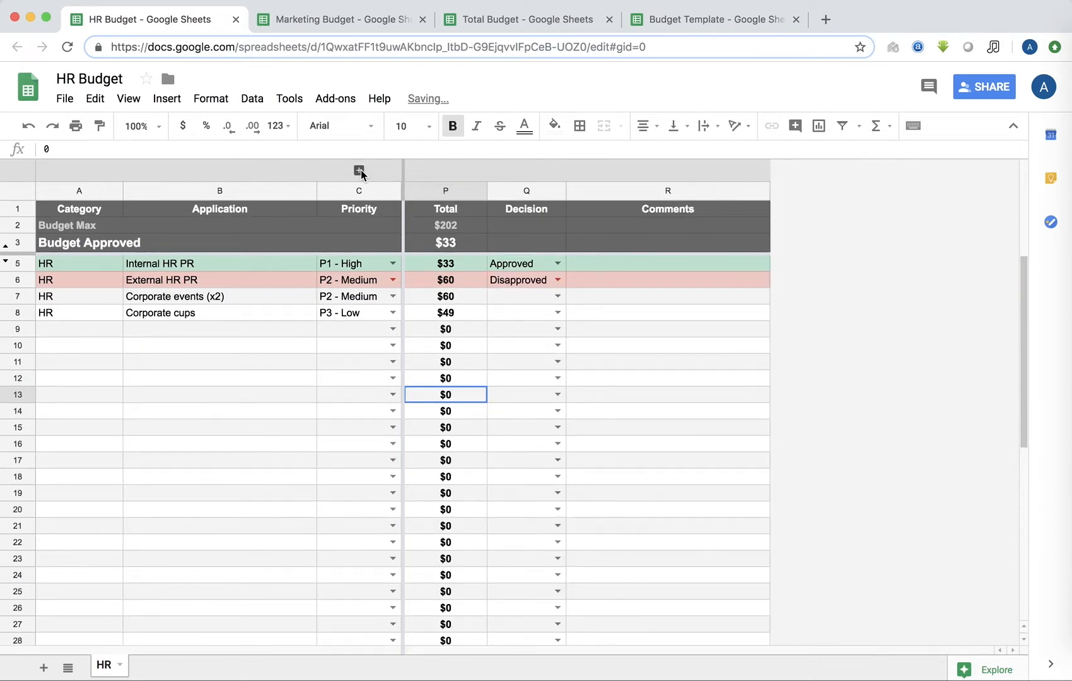
pyautogui.click(360, 170)
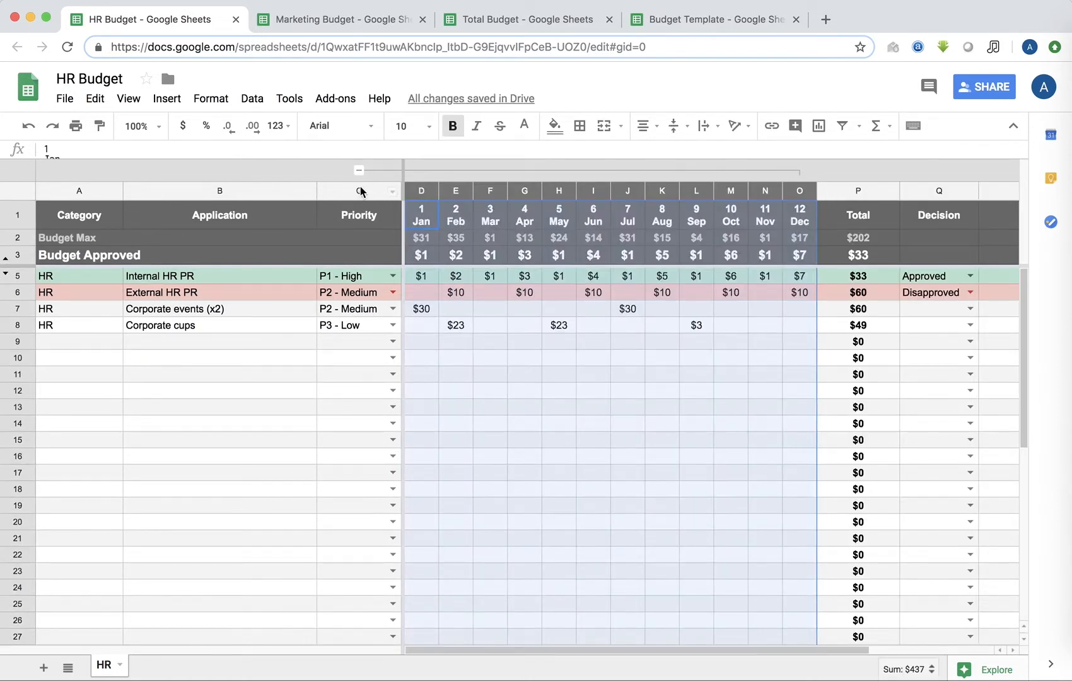
pyautogui.click(744, 293)
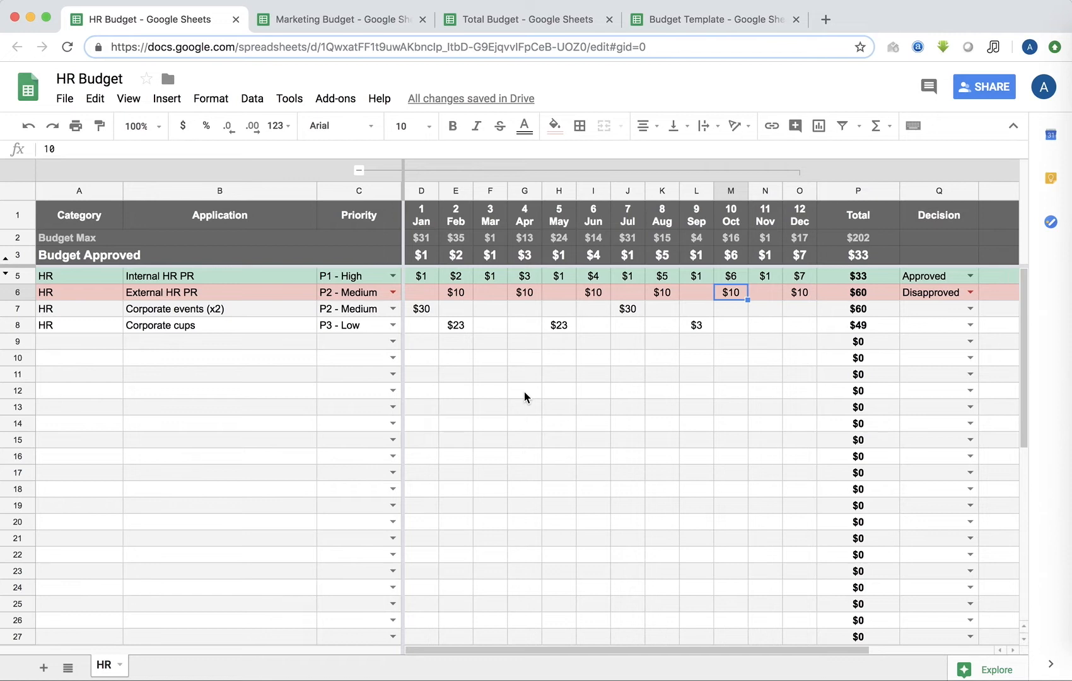
# Step: Switch to the Marketing Budget spreadsheet and look over its budget lines and monthly amounts
pyautogui.click(328, 22)
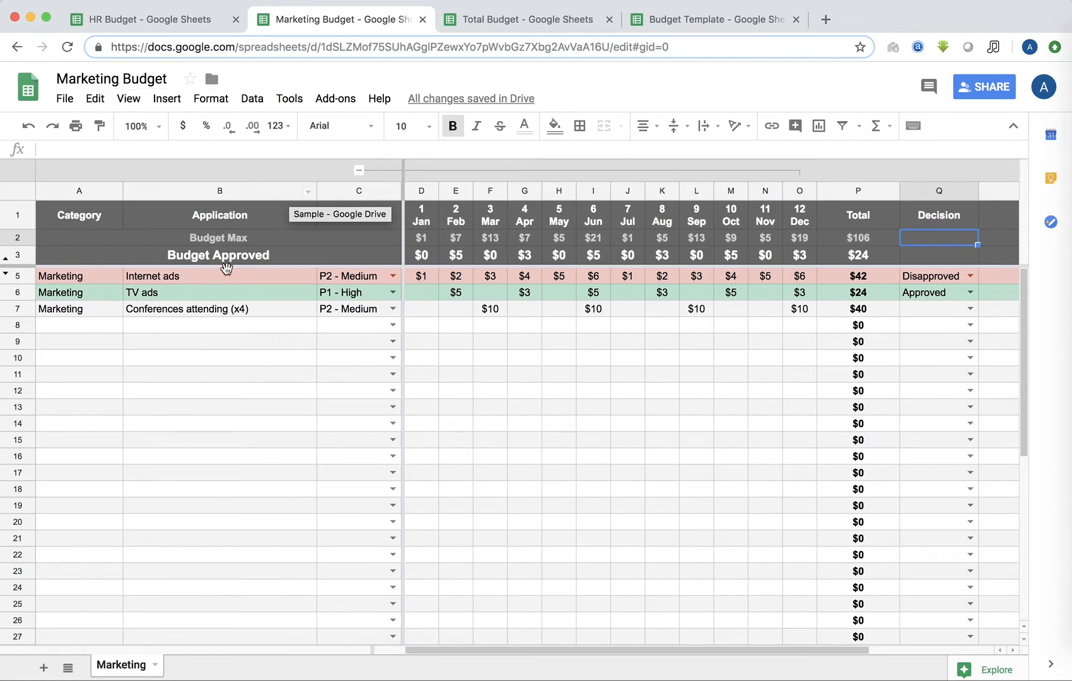
pyautogui.click(587, 314)
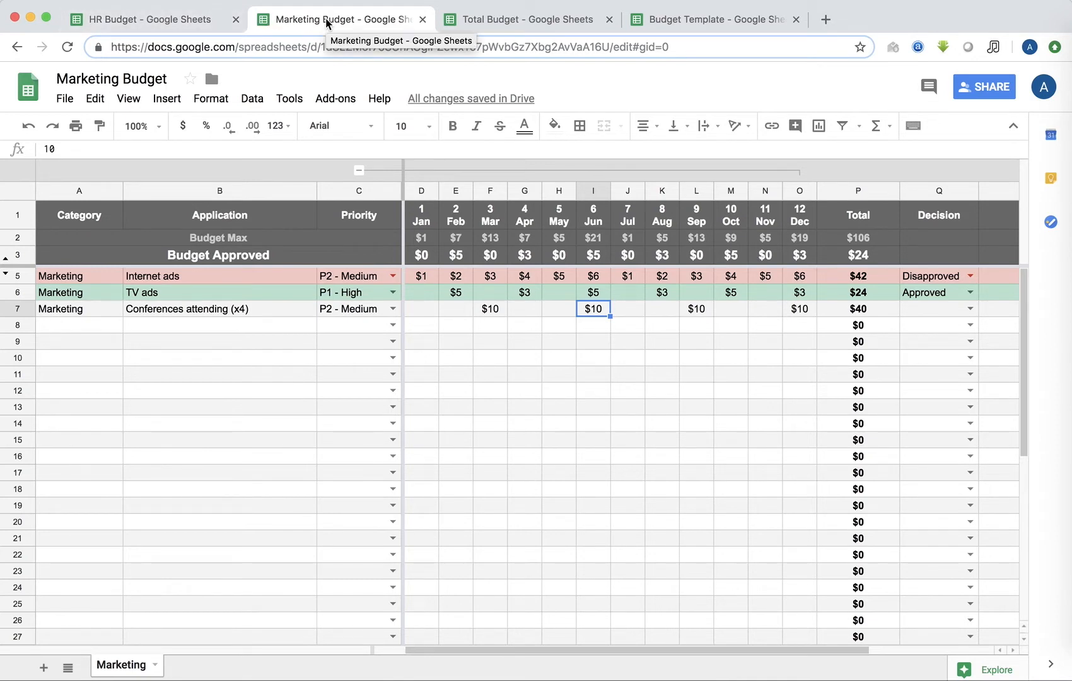
pyautogui.click(593, 375)
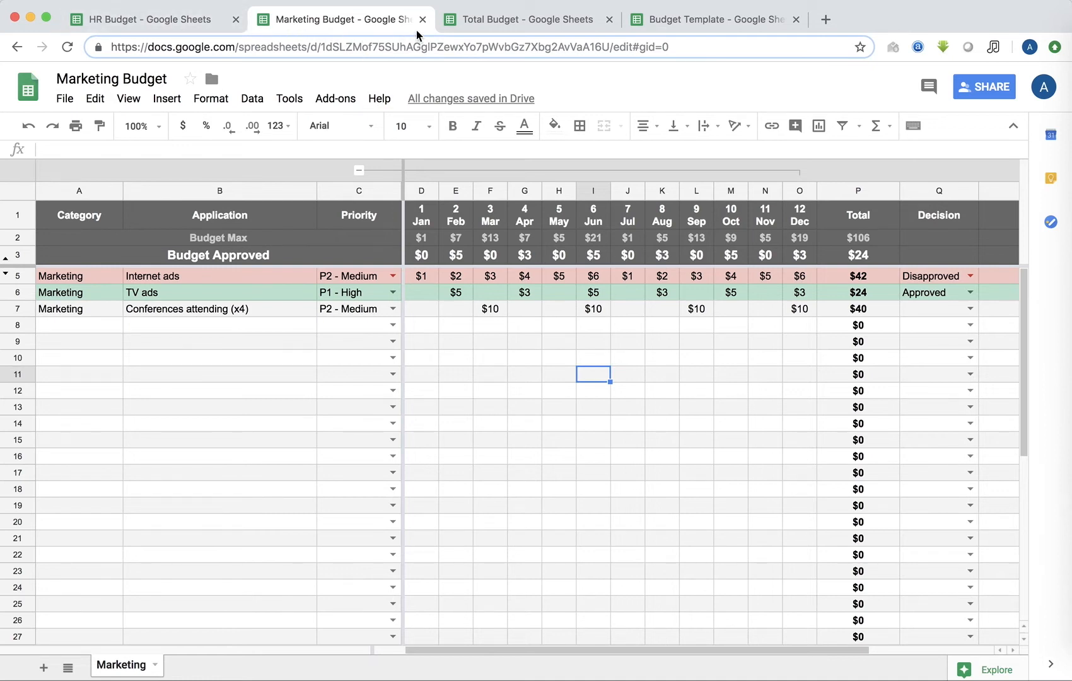
# Step: Switch to the Total Budget spreadsheet and look over its HR, Marketing and Total sheets
pyautogui.click(538, 24)
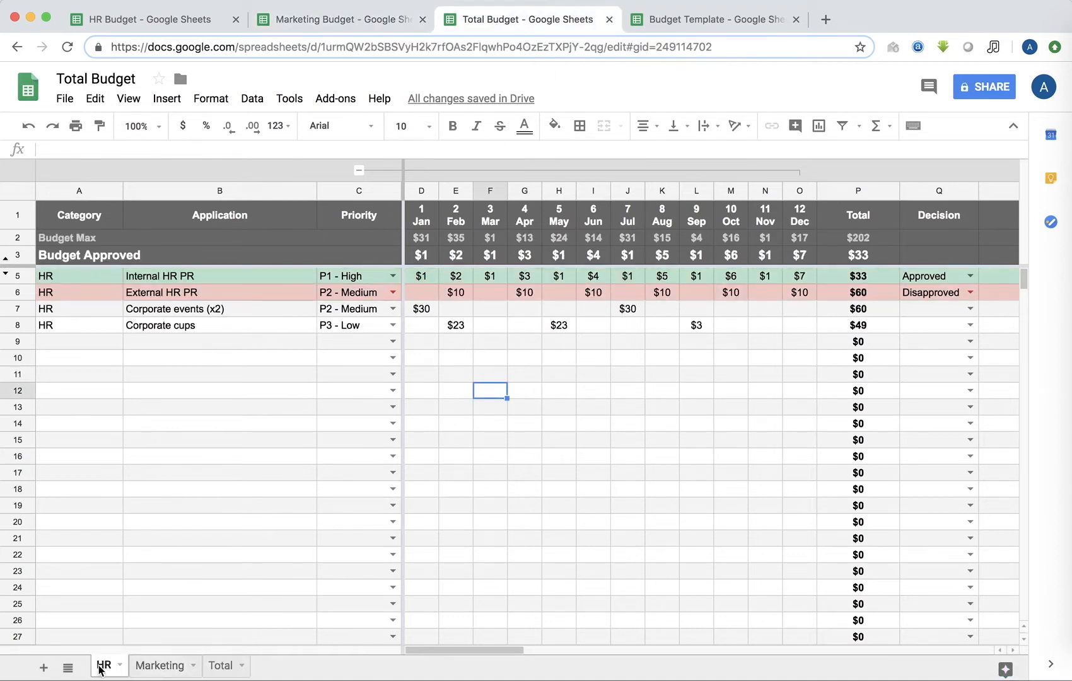
pyautogui.click(155, 667)
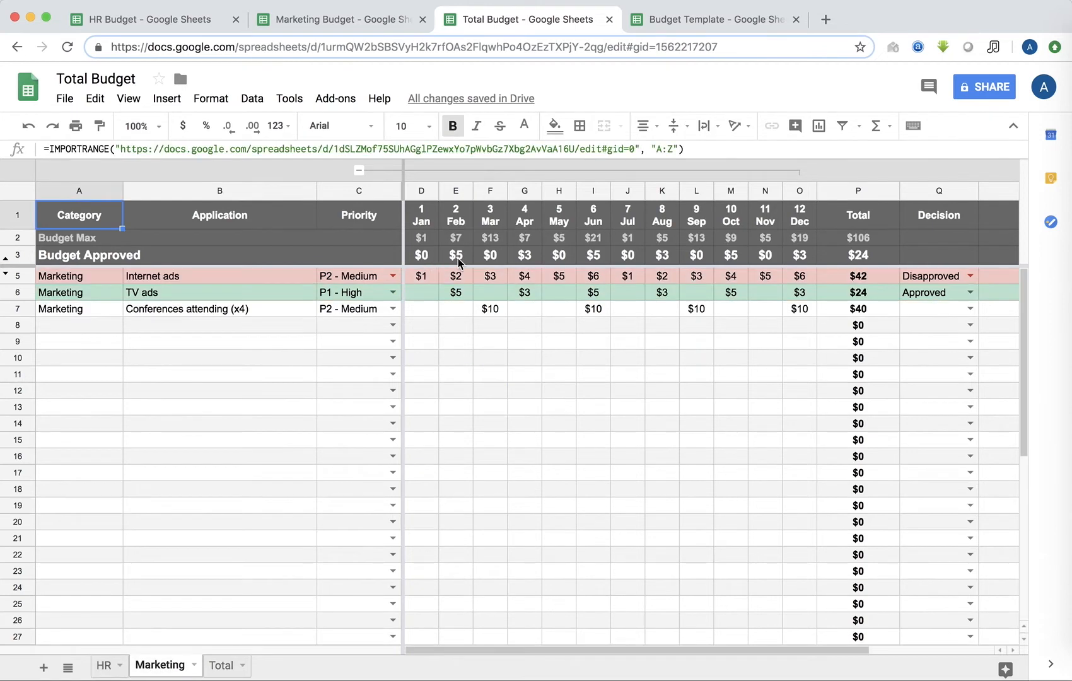
pyautogui.click(221, 667)
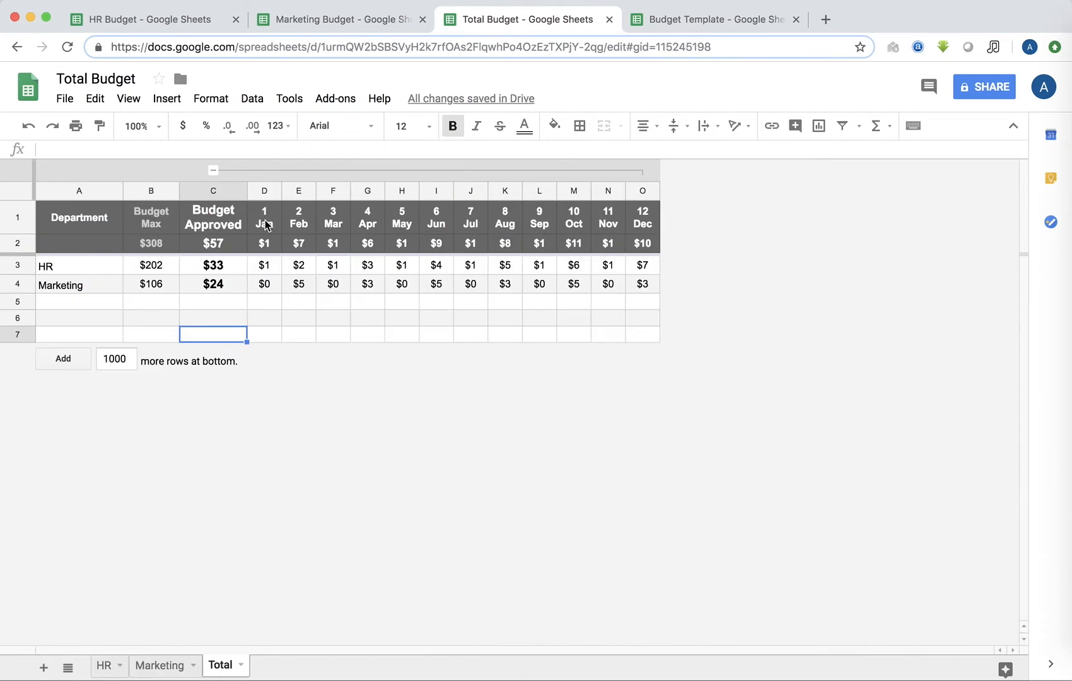
pyautogui.click(101, 667)
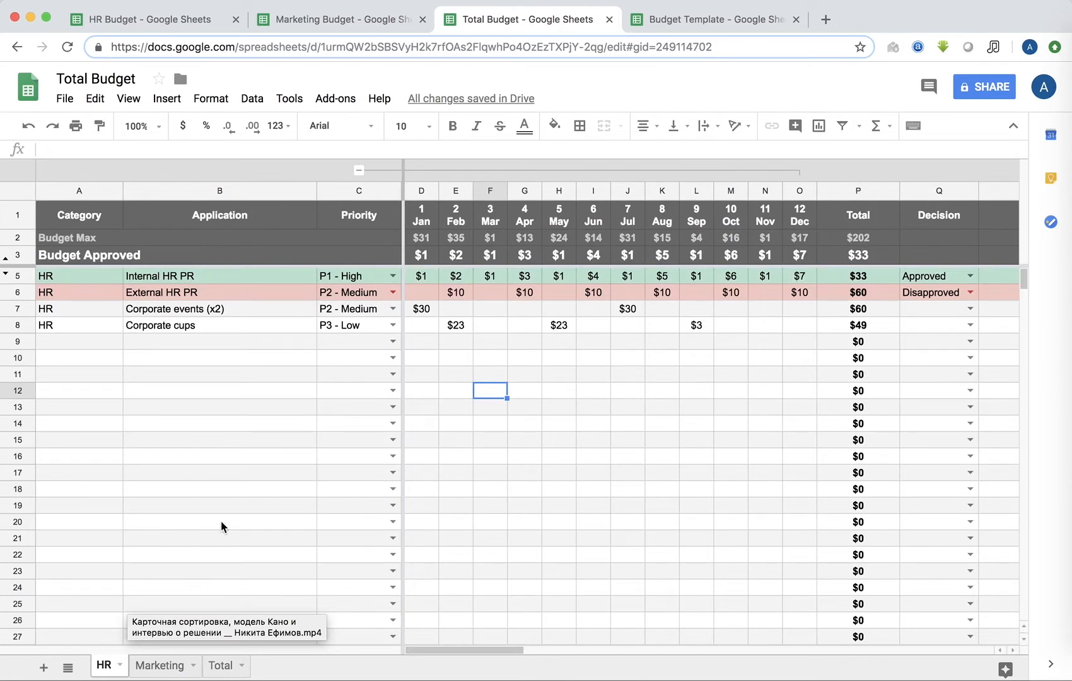
# Step: Examine the imported Corporate cups and Corporate events entries on the HR sheet and the IMPORTRANGE formula in A1
pyautogui.click(203, 326)
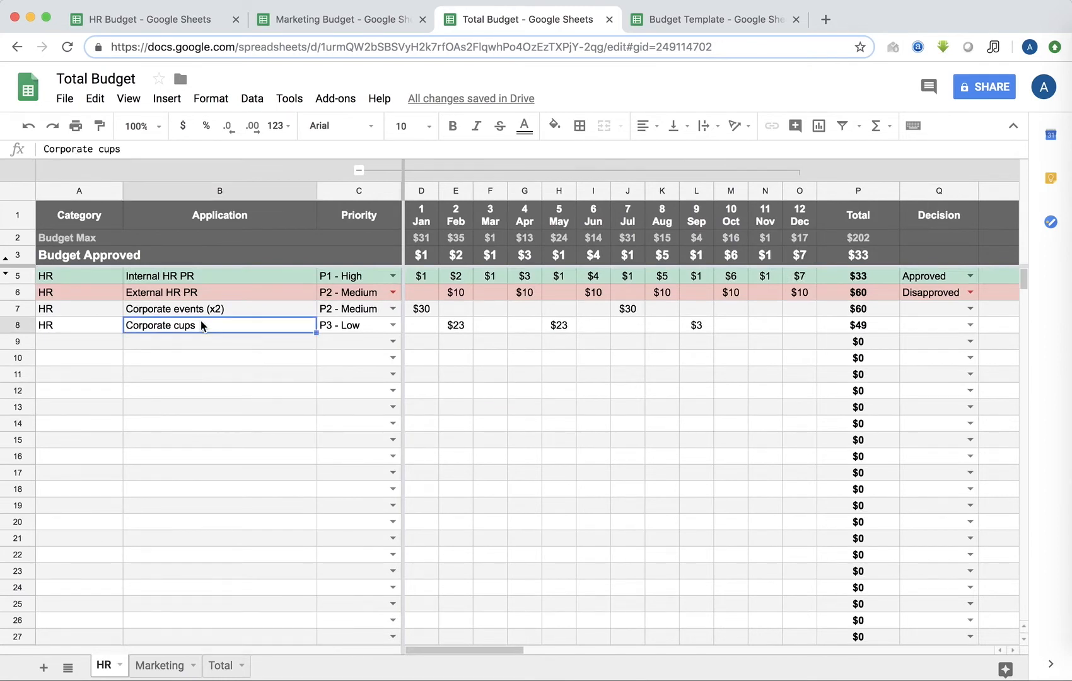
pyautogui.click(205, 309)
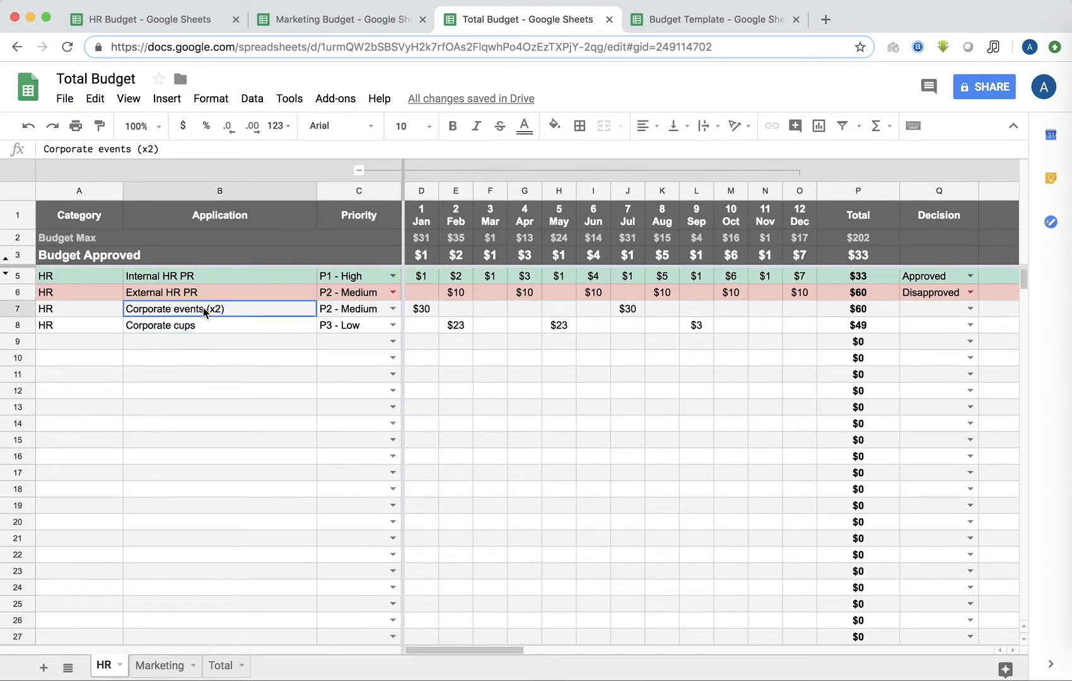
pyautogui.click(413, 308)
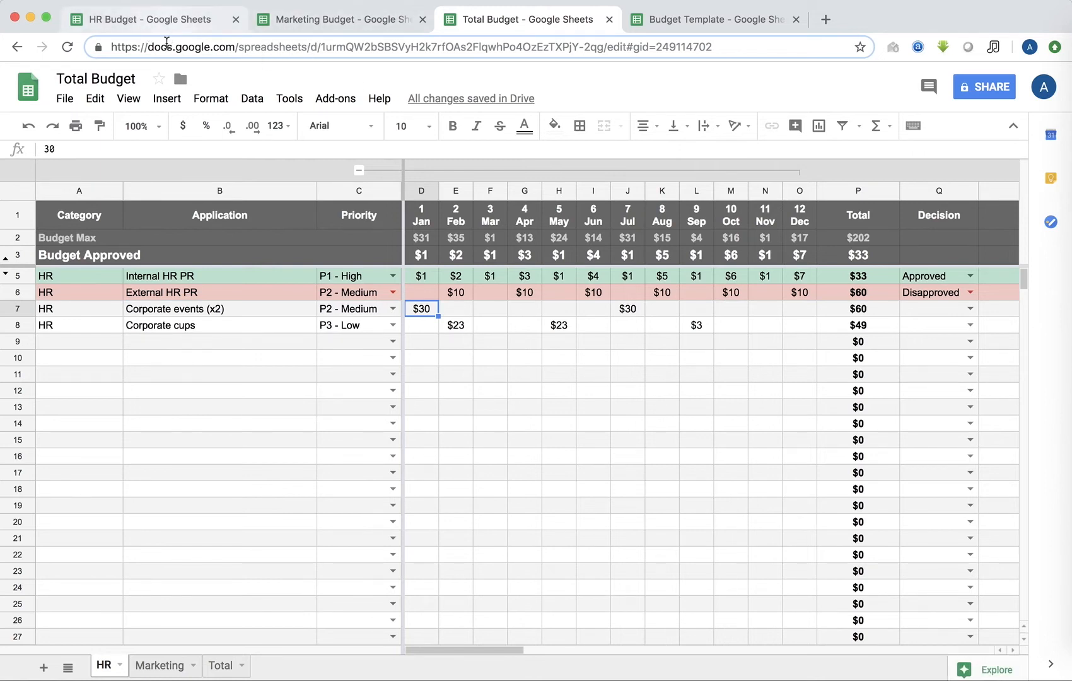
pyautogui.click(51, 215)
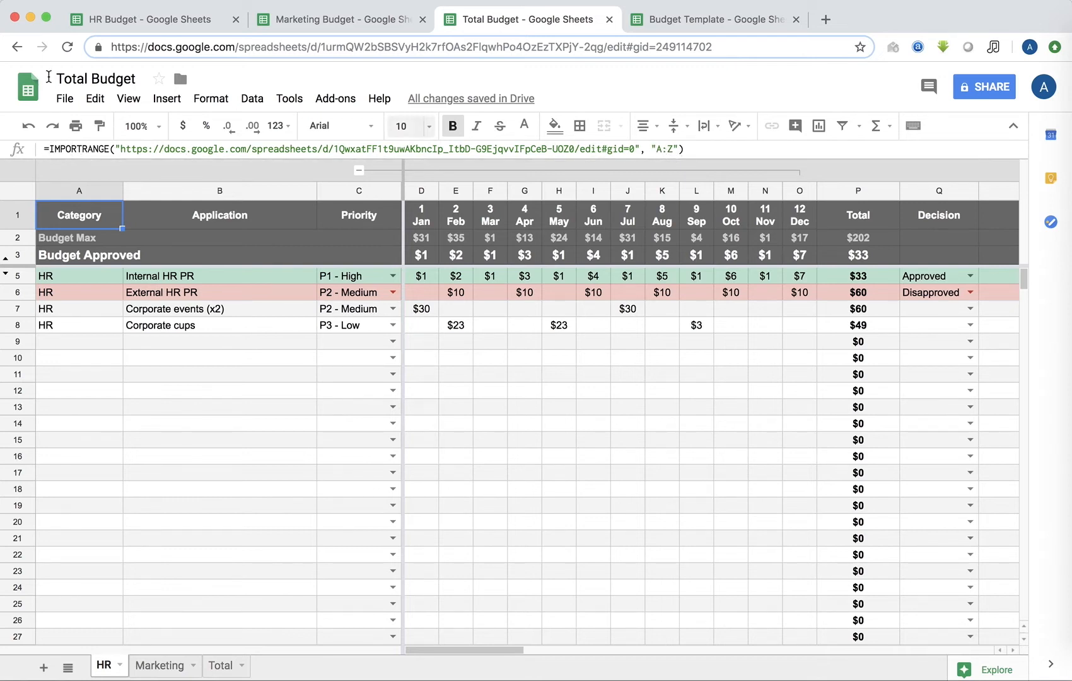
# Step: In the HR Budget spreadsheet, set the February amount for Corporate cups to 3 and its priority to P2 - Medium
pyautogui.click(129, 26)
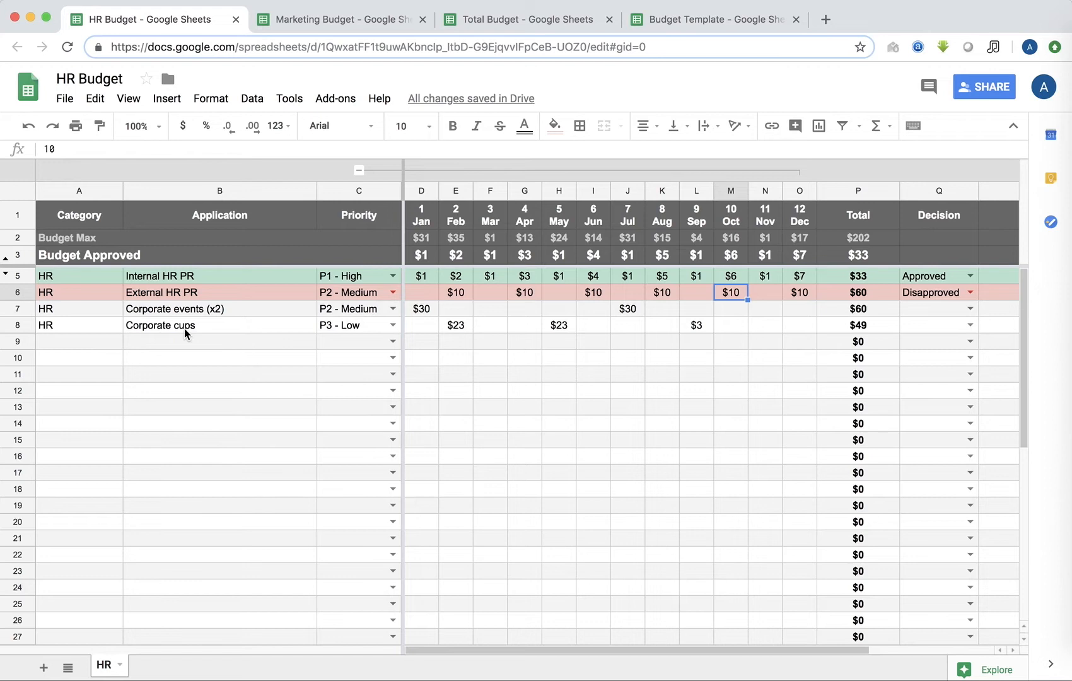
pyautogui.click(465, 330)
pyautogui.write('3')
pyautogui.press('Return')
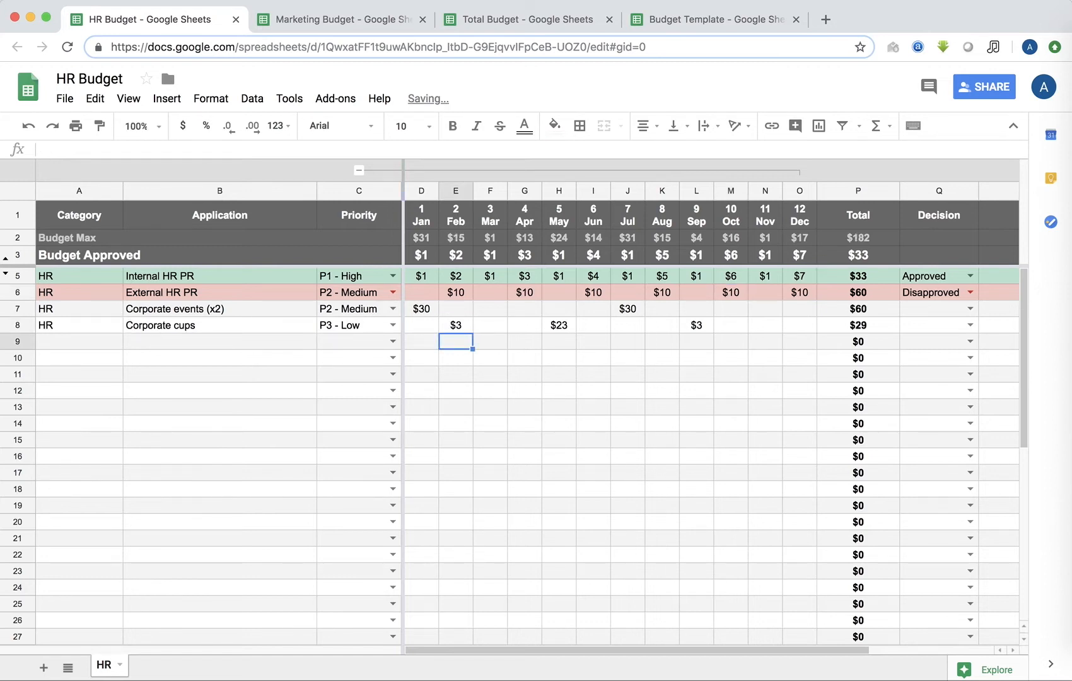
pyautogui.click(393, 325)
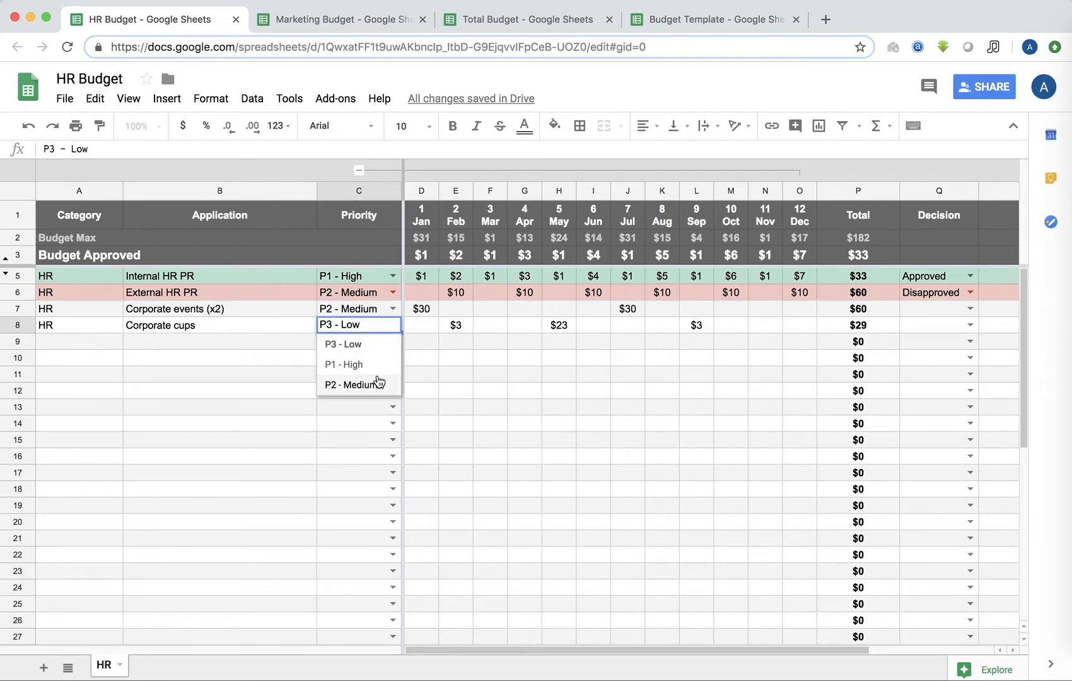
pyautogui.click(378, 383)
pyautogui.click(453, 327)
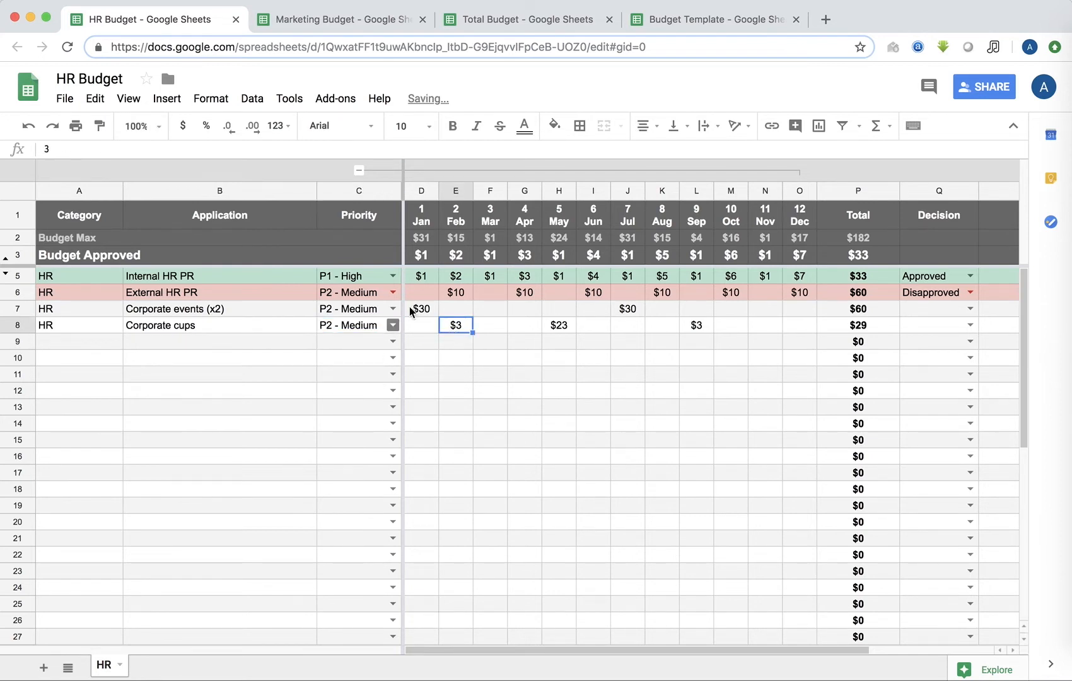
# Step: Return to the Total Budget spreadsheet and check the Corporate cups line on the HR sheet
pyautogui.click(496, 20)
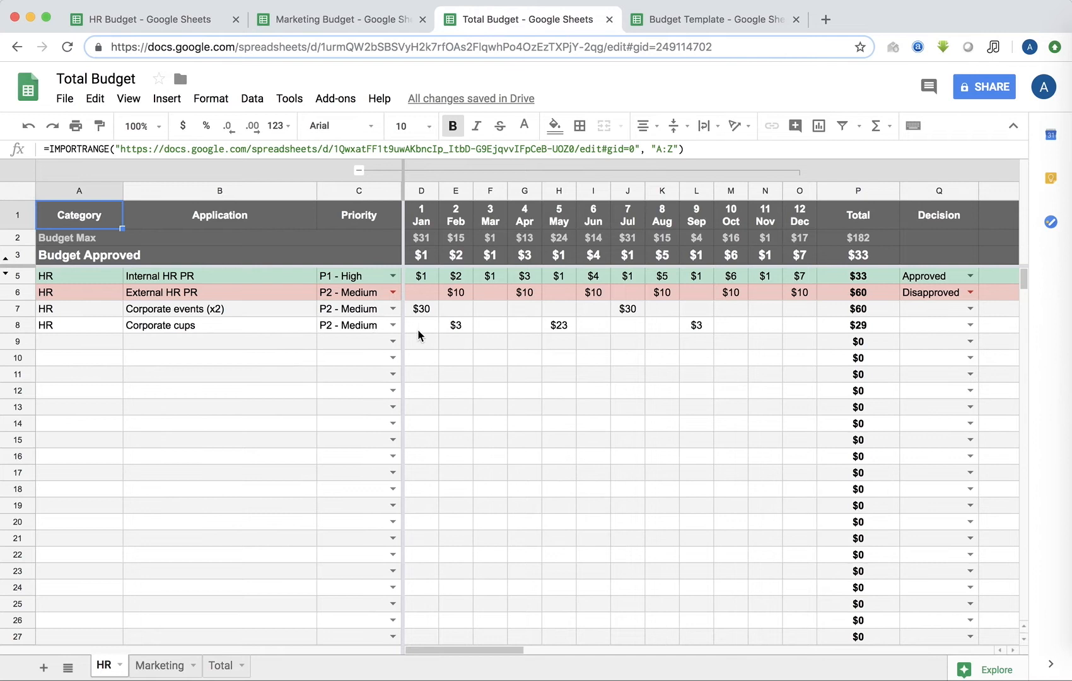
pyautogui.click(355, 327)
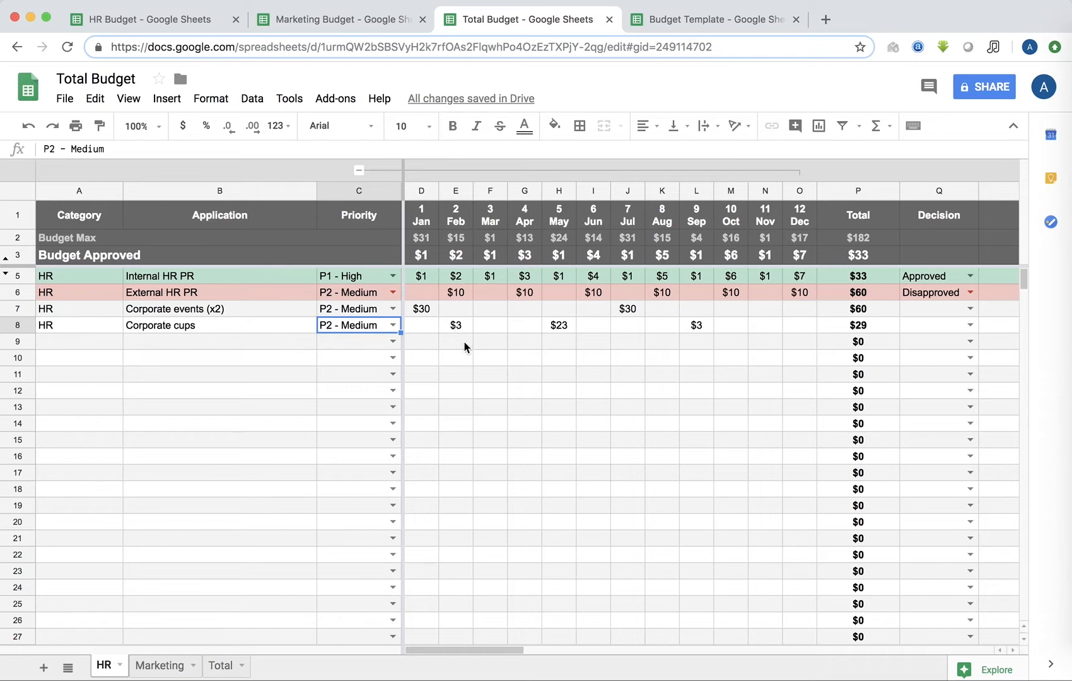
pyautogui.hscroll(5, 466, 316)
pyautogui.hscroll(-5, 468, 316)
# Step: Try overwriting the imported February amount for Corporate cups in E8 with 2, and delete the entered value after reading the A1 error
pyautogui.click(456, 324)
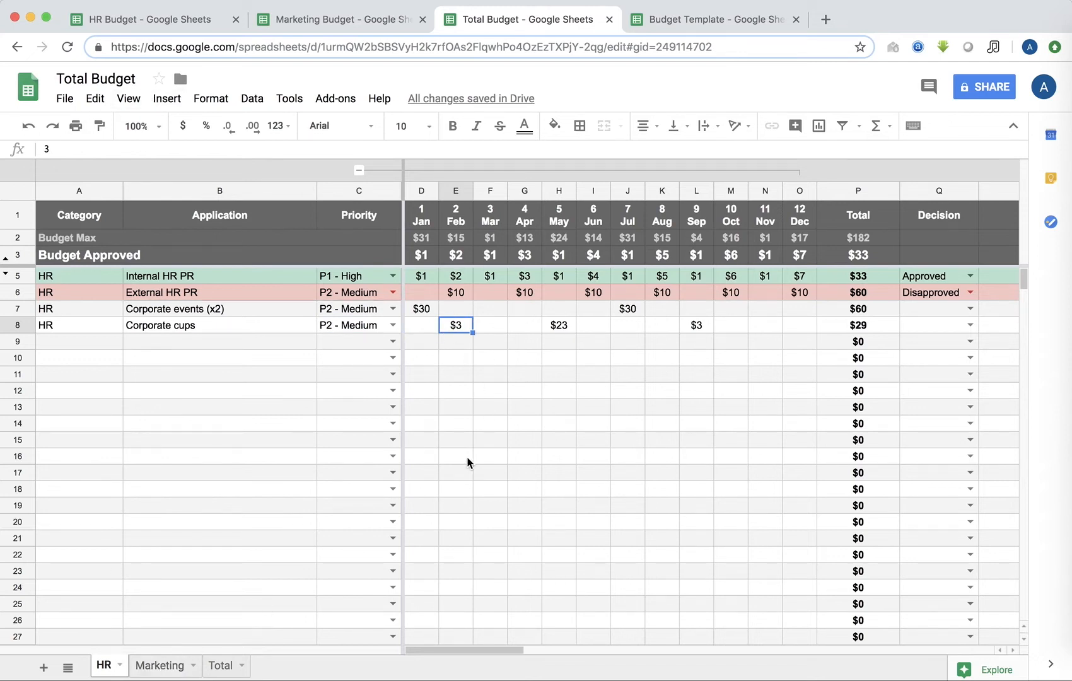
pyautogui.write('2')
pyautogui.press('Return')
pyautogui.press('Up')
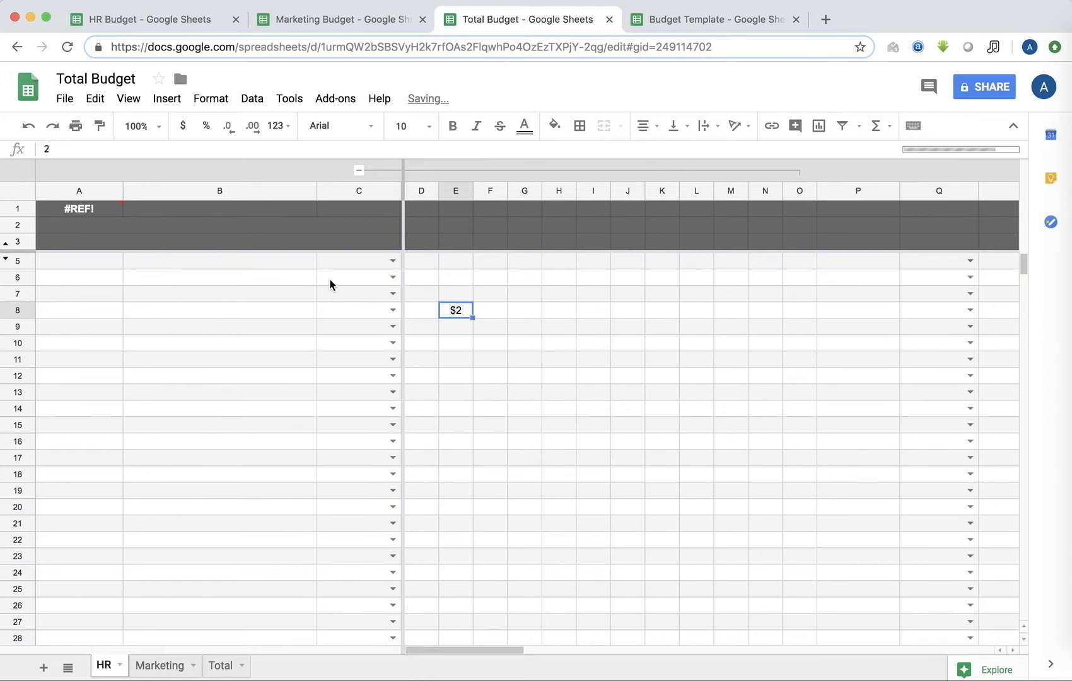
pyautogui.moveTo(95, 211)
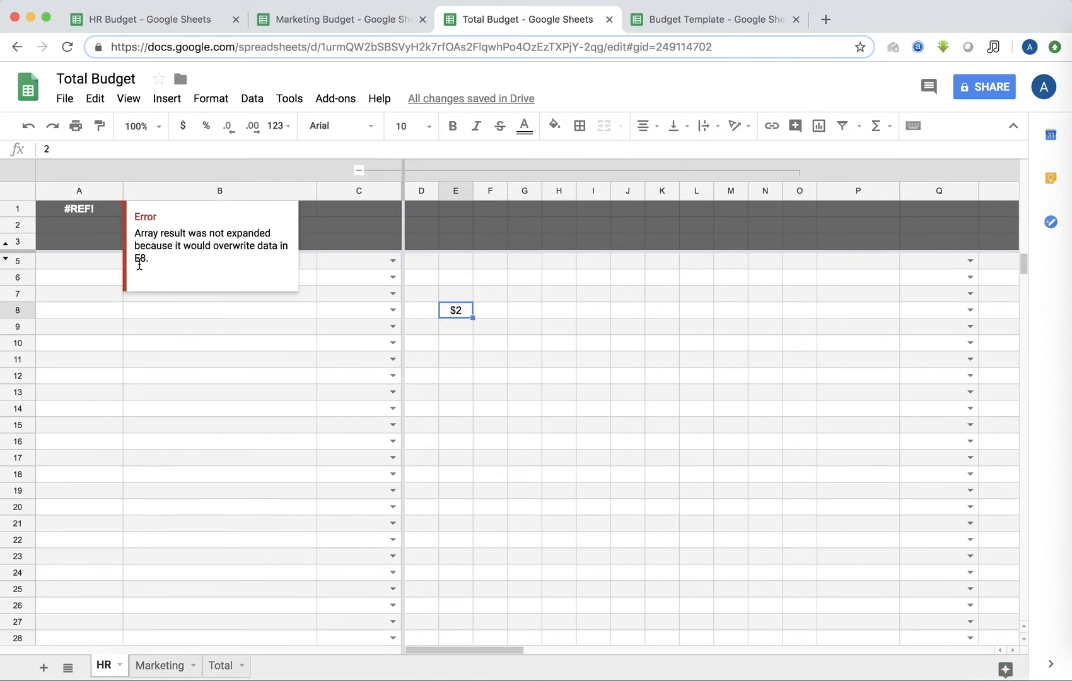
pyautogui.press('Delete')
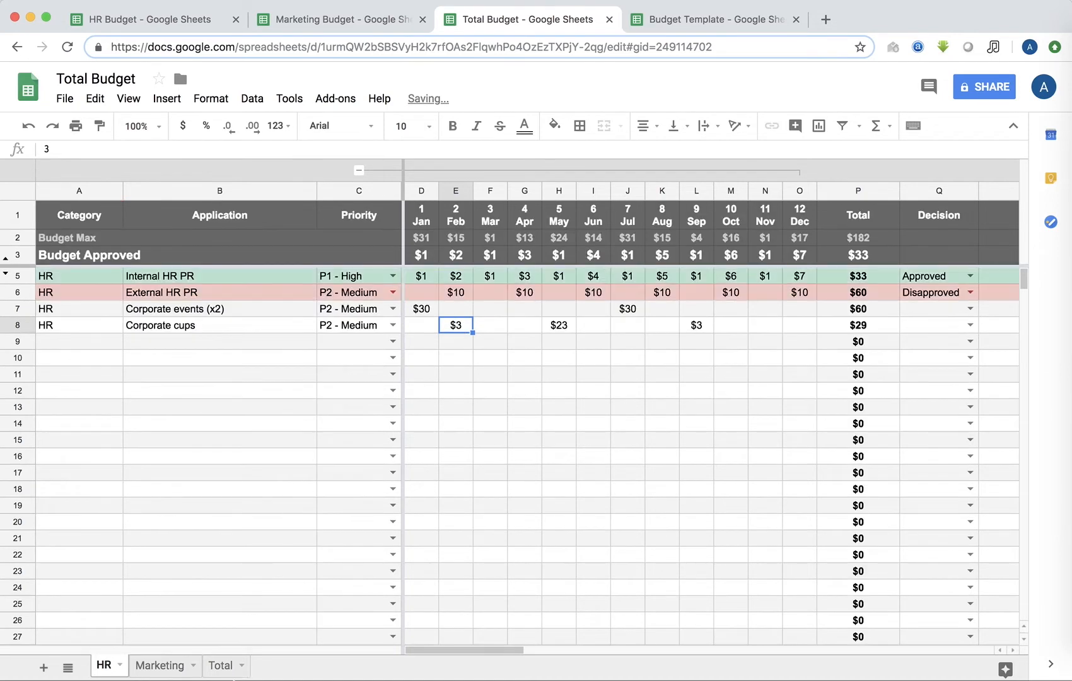
# Step: Examine the Budget Max, Budget Approved and monthly columns on the Total sheet, including the HR approved-budget formula
pyautogui.click(224, 667)
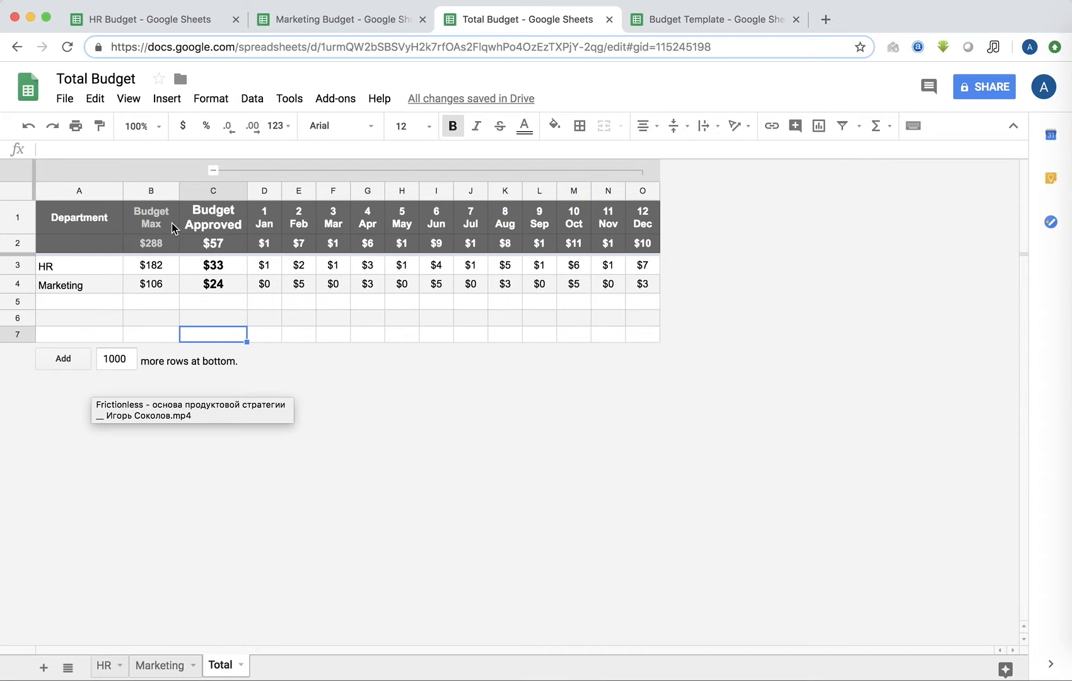
pyautogui.click(150, 191)
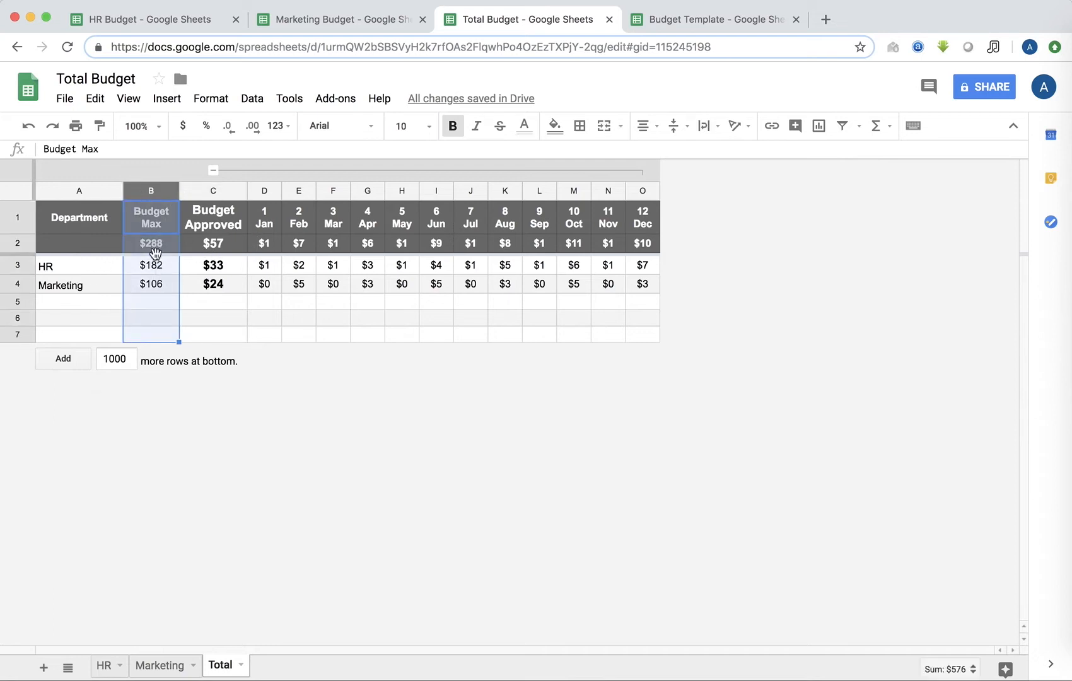
pyautogui.click(158, 246)
pyautogui.click(207, 197)
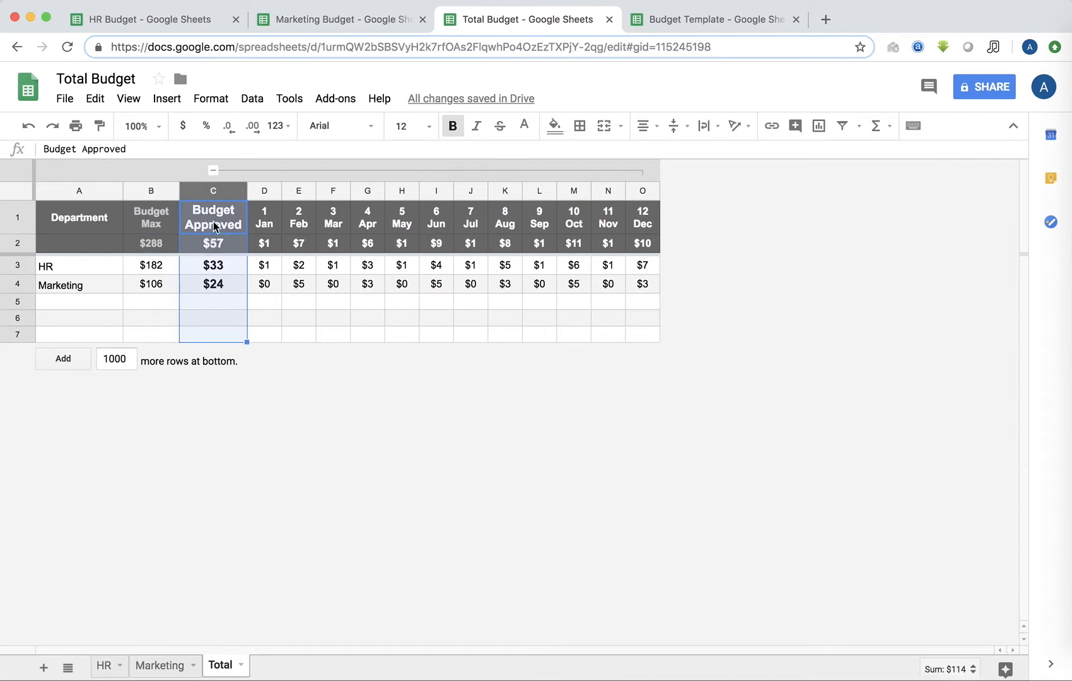
pyautogui.click(221, 268)
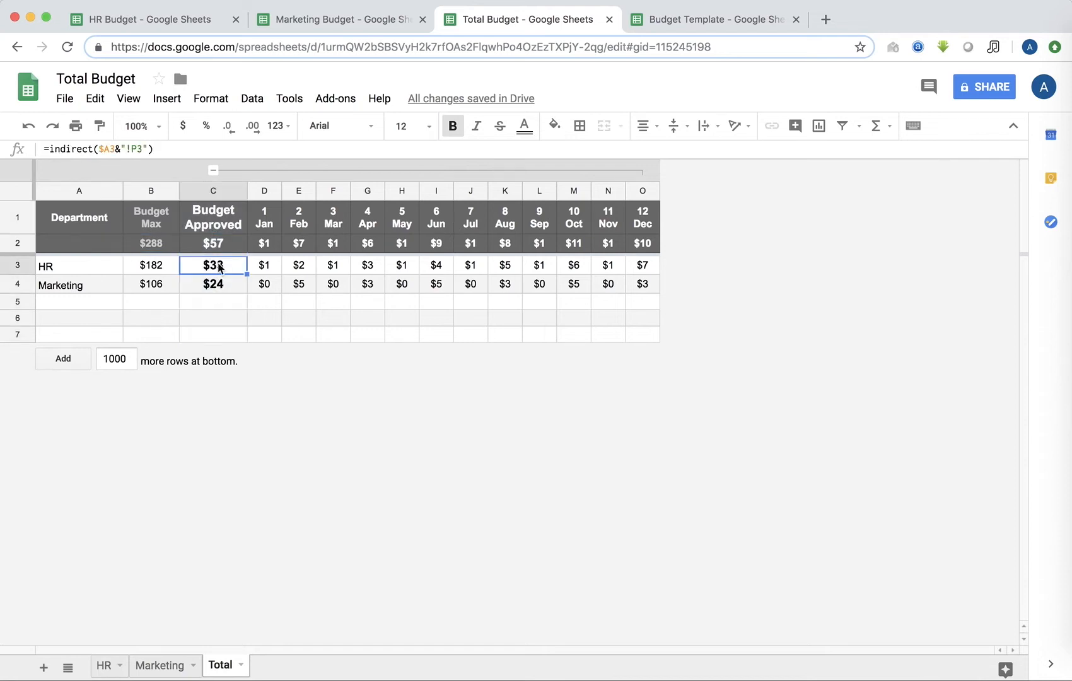
pyautogui.click(224, 244)
pyautogui.click(264, 190)
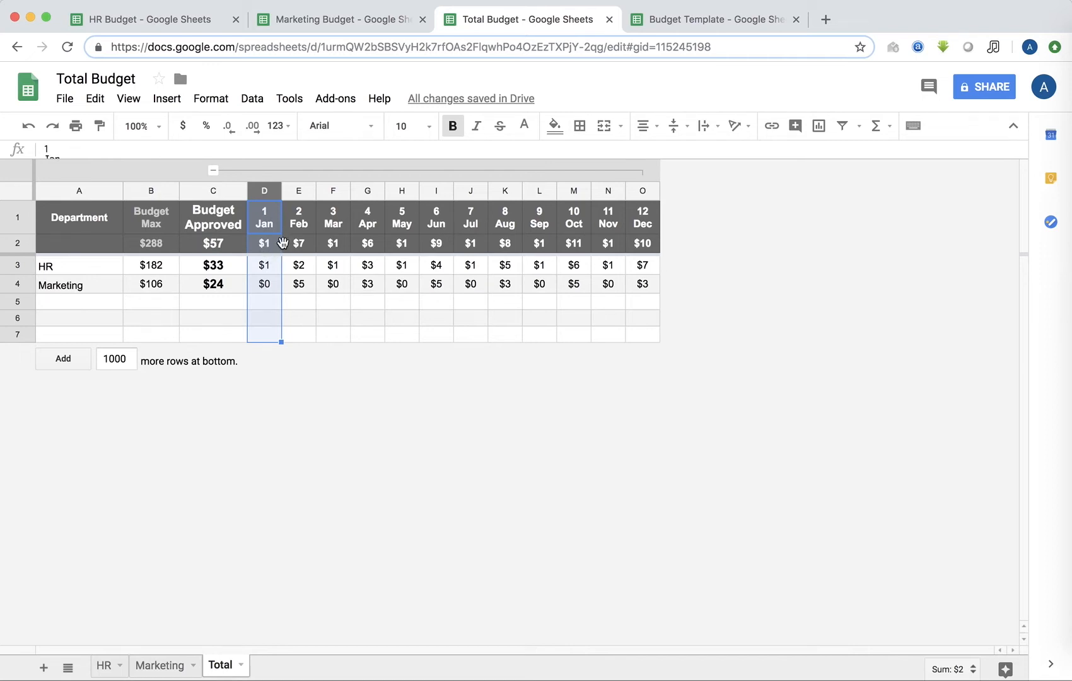
pyautogui.click(456, 309)
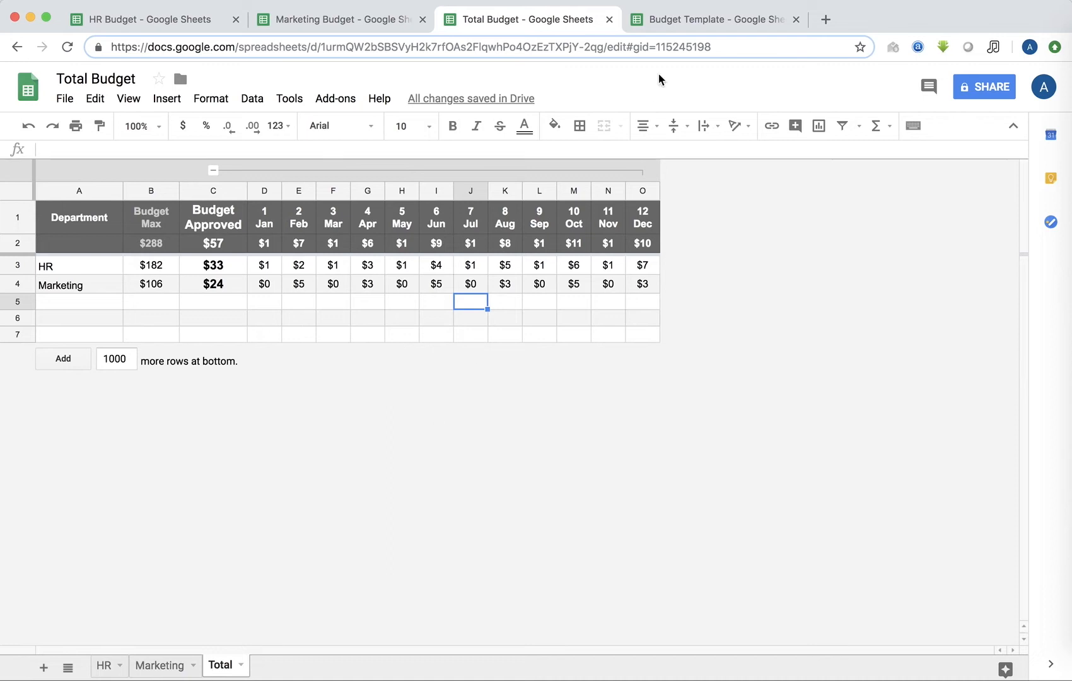
# Step: Make a copy of the Budget Template spreadsheet named "IT Budget" in the BudgetPlanningTool folder
pyautogui.click(687, 21)
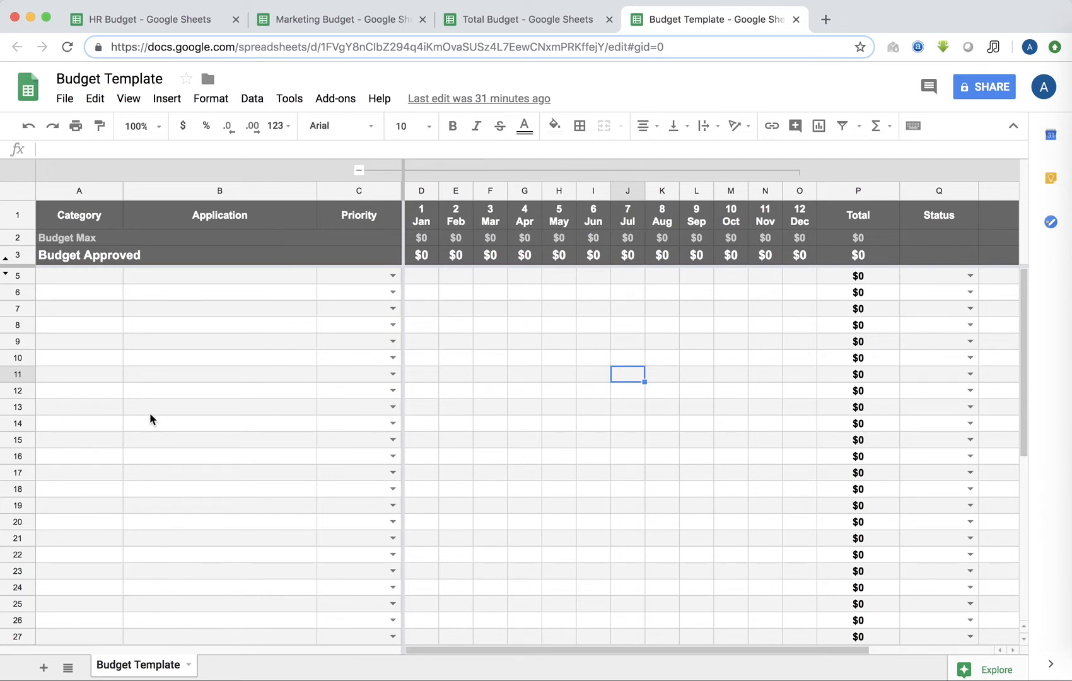
pyautogui.click(65, 99)
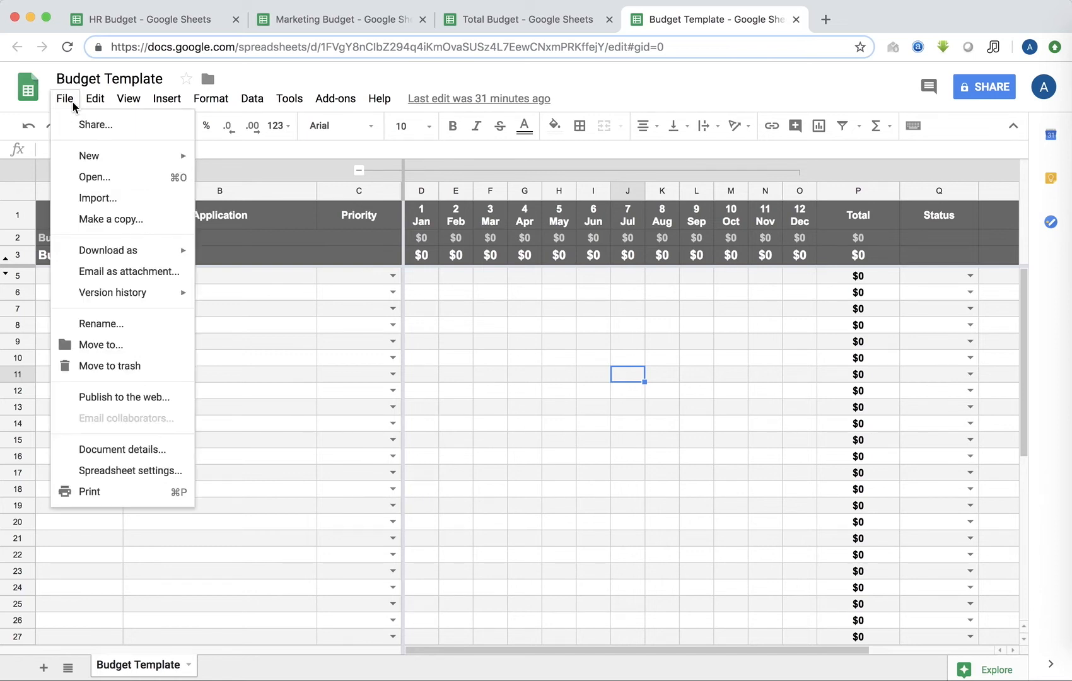
pyautogui.click(119, 219)
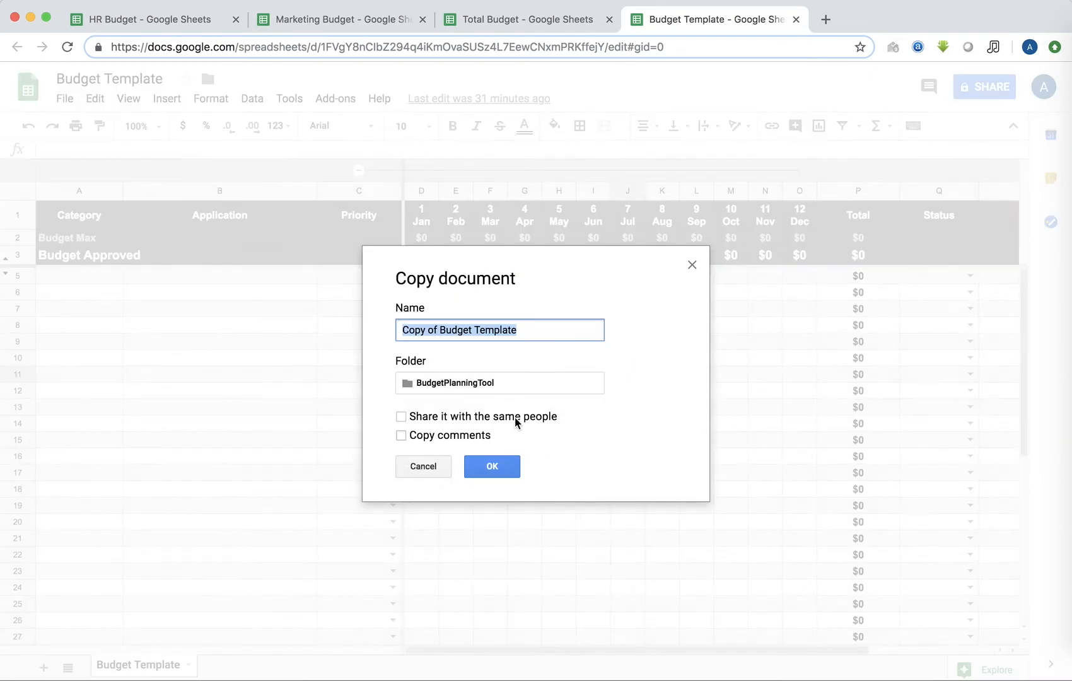
pyautogui.write('IT ')
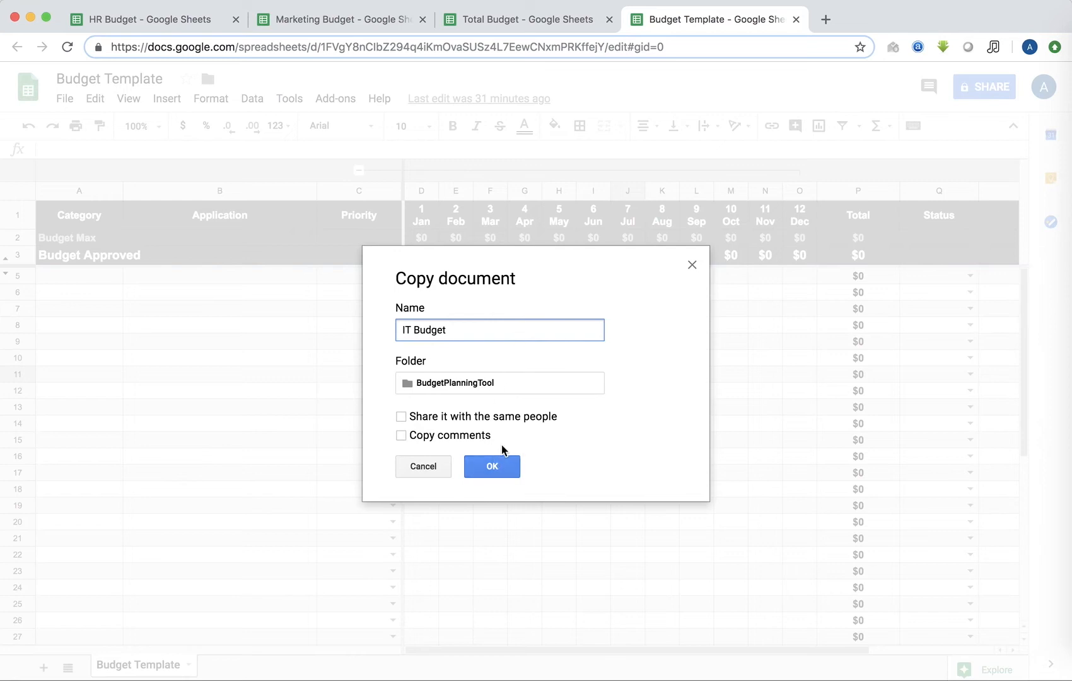
pyautogui.write('Budget')
pyautogui.click(497, 468)
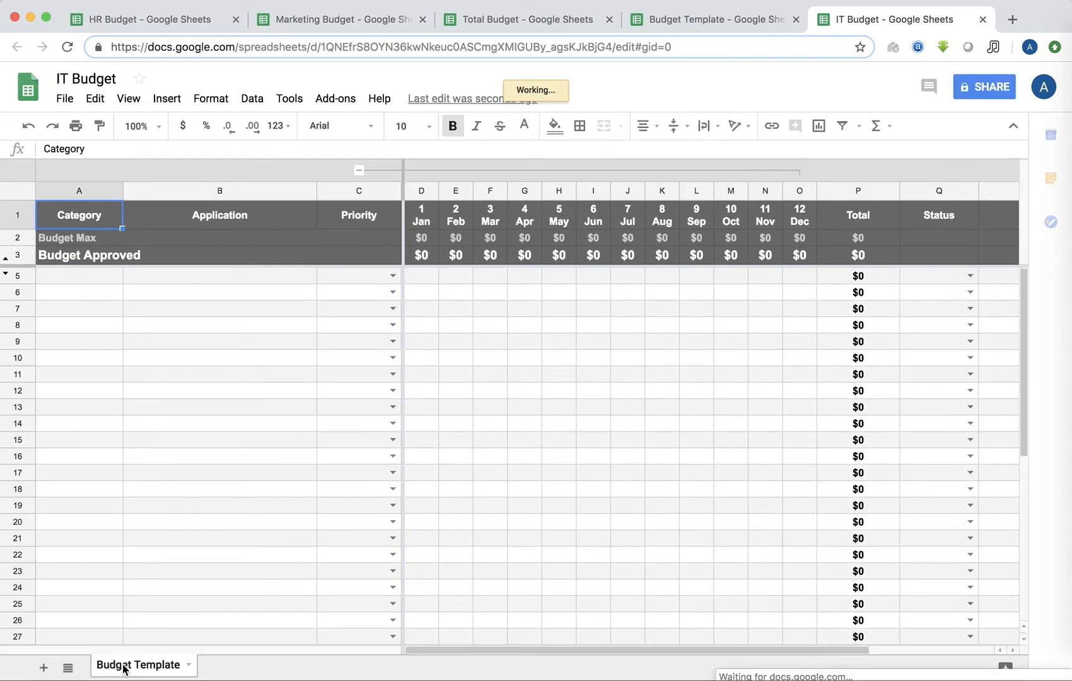
# Step: Rename the Budget Template sheet in the new spreadsheet as IT
pyautogui.rightClick(124, 670)
pyautogui.click(129, 502)
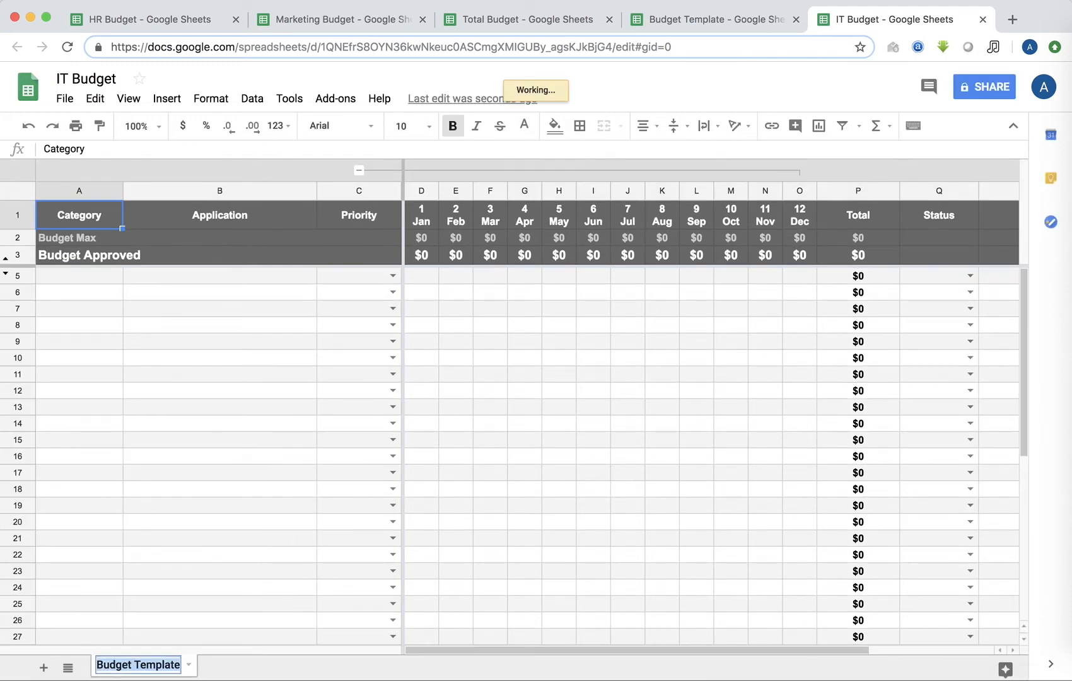
pyautogui.write('IT')
pyautogui.press('Return')
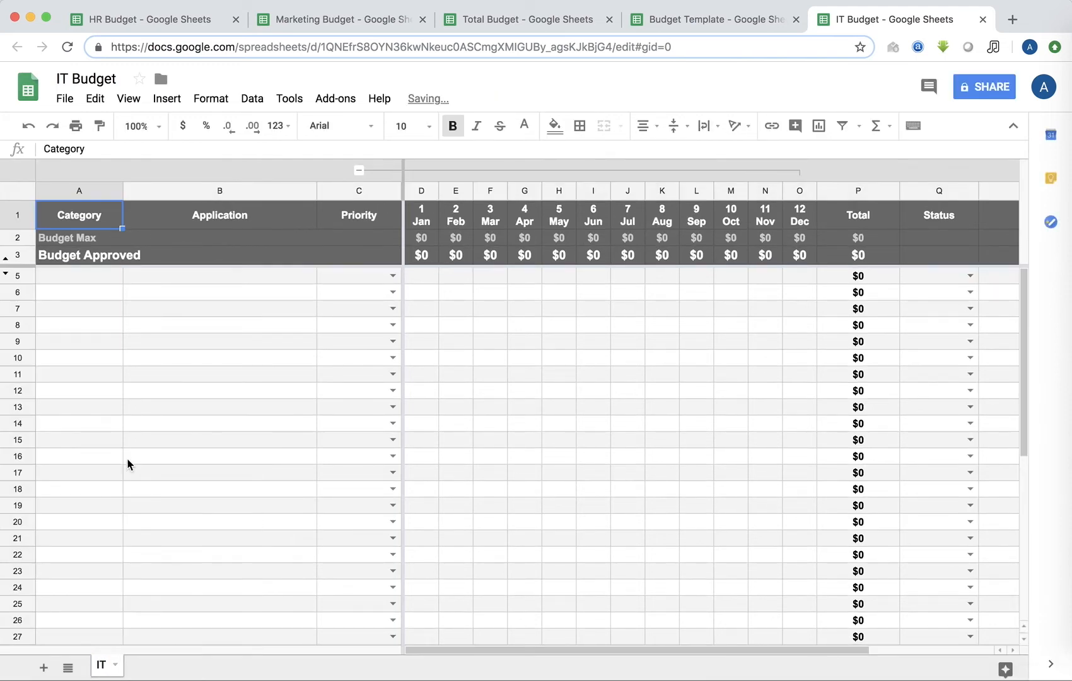
# Step: Enter the category IT in cells A5 to A7 of the IT sheet
pyautogui.click(99, 276)
pyautogui.write('IT')
pyautogui.press('Return')
pyautogui.write('IT')
pyautogui.press('Return')
pyautogui.write('IT')
pyautogui.press('Return')
# Step: Enter the applications "Purchase of computers", "Servers maintanance" and "Software licenses" in cells B5 to B7
pyautogui.press('Up')
pyautogui.press('Right')
pyautogui.press('Up')
pyautogui.press('Right')
pyautogui.press('Up')
pyautogui.press('Left')
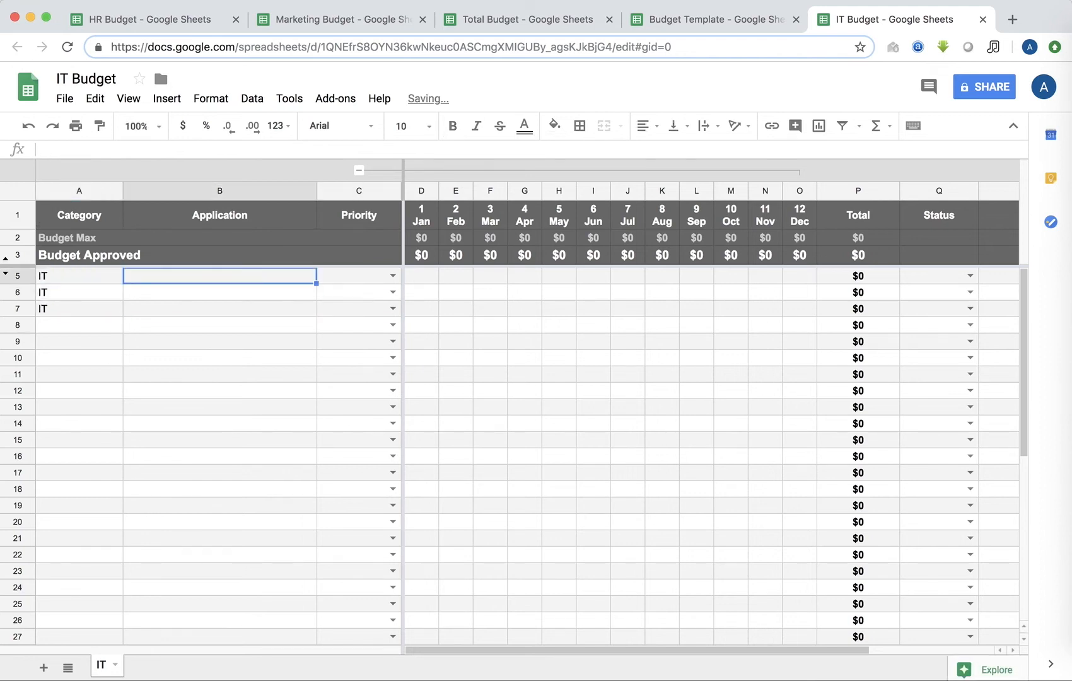
pyautogui.write('Purchase ')
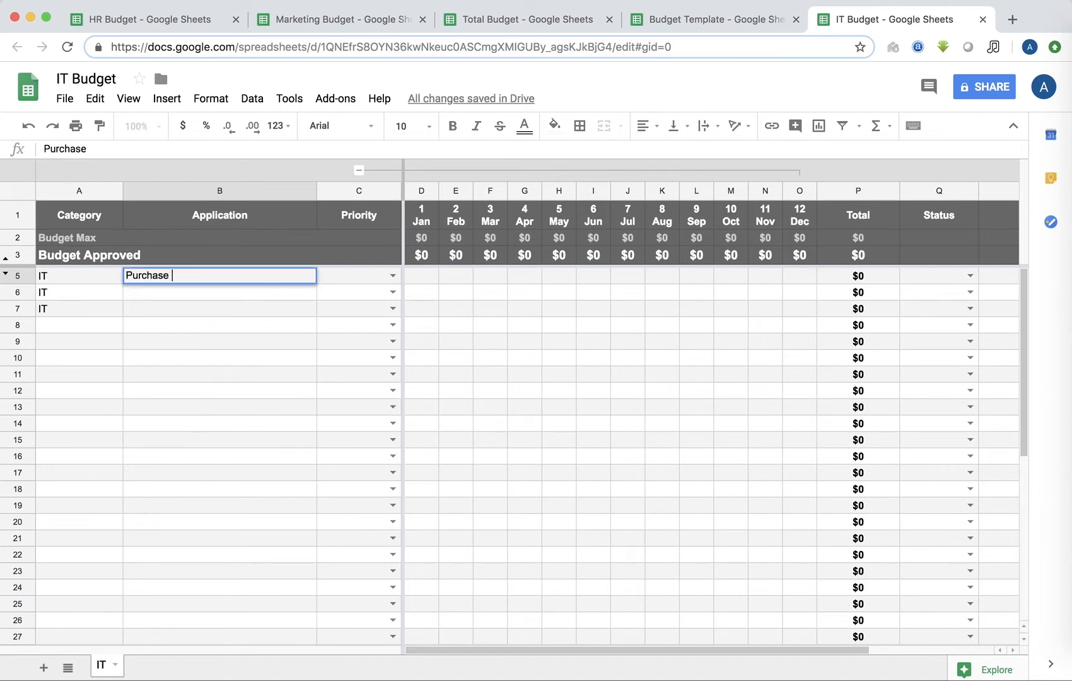
pyautogui.write('of computers')
pyautogui.press('Return')
pyautogui.write('S')
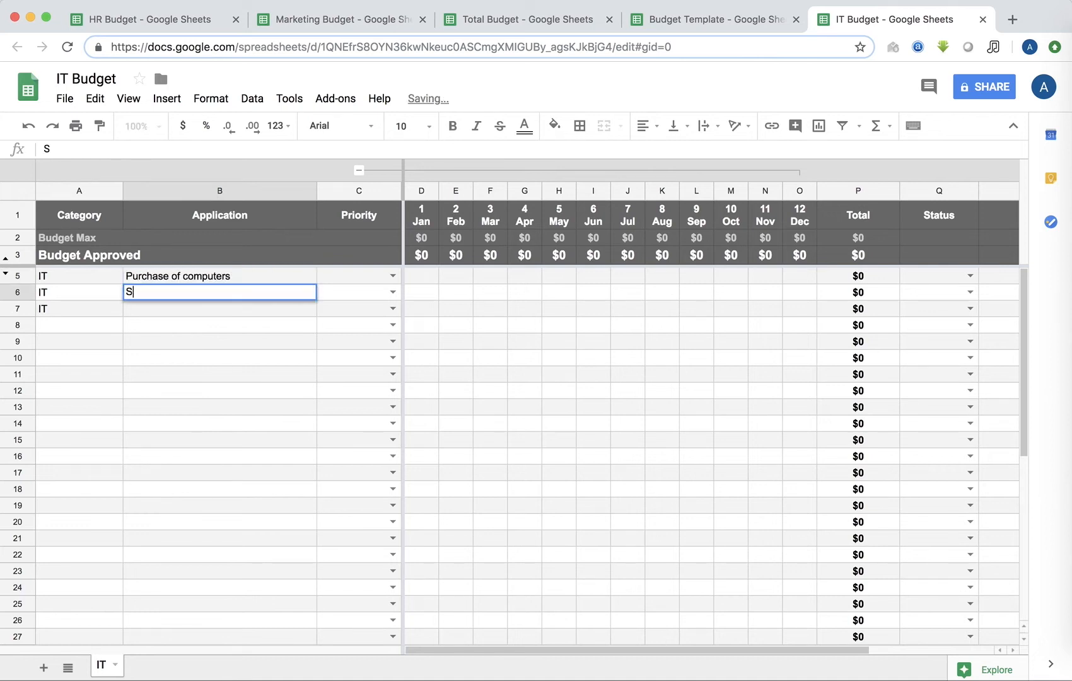
pyautogui.write('ervers ma')
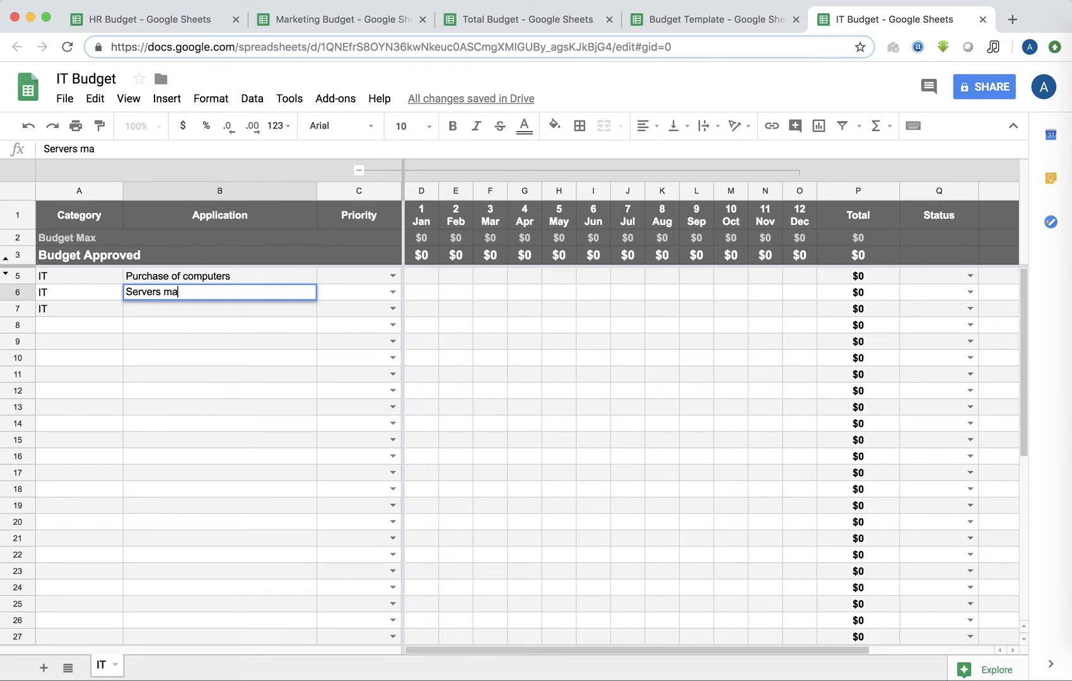
pyautogui.write('intanance')
pyautogui.press('Return')
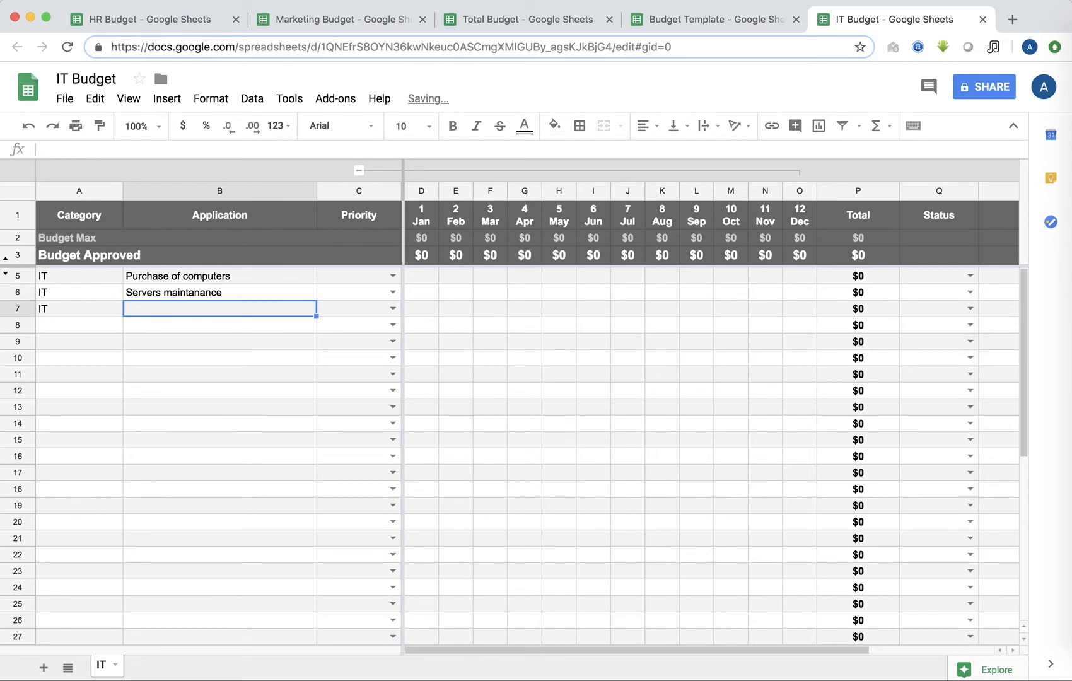
pyautogui.write('Software licen')
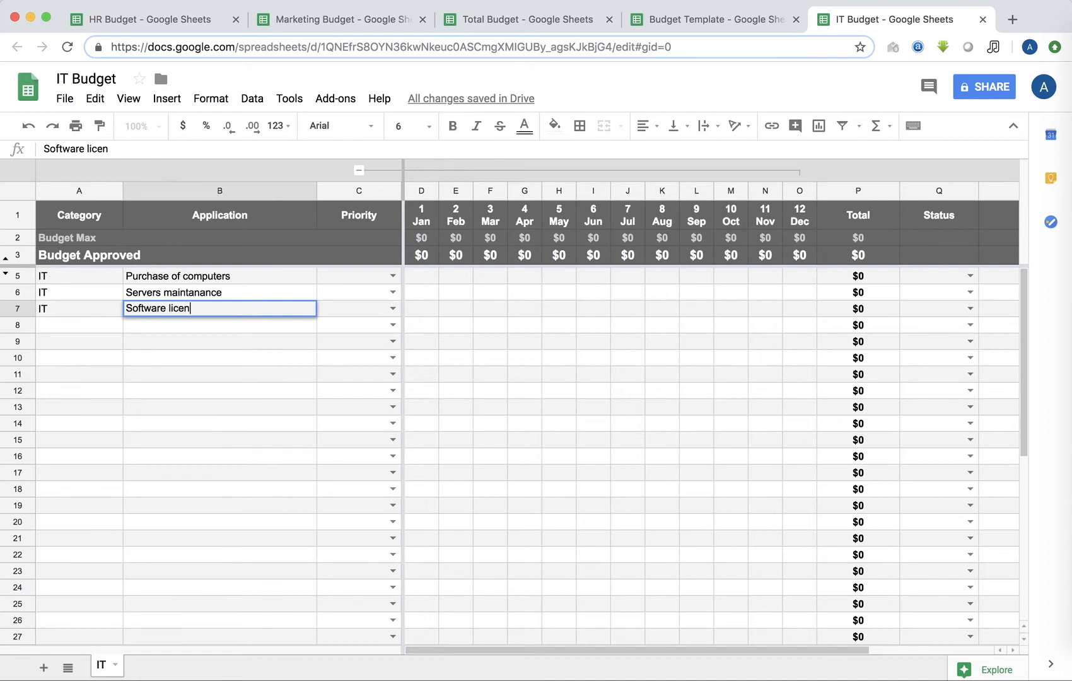
pyautogui.write('ses')
pyautogui.press('Return')
# Step: Set the priority to P1 - High for the computers and servers rows and P2 - Medium for Software licenses
pyautogui.click(391, 276)
pyautogui.click(372, 300)
pyautogui.click(392, 292)
pyautogui.click(371, 312)
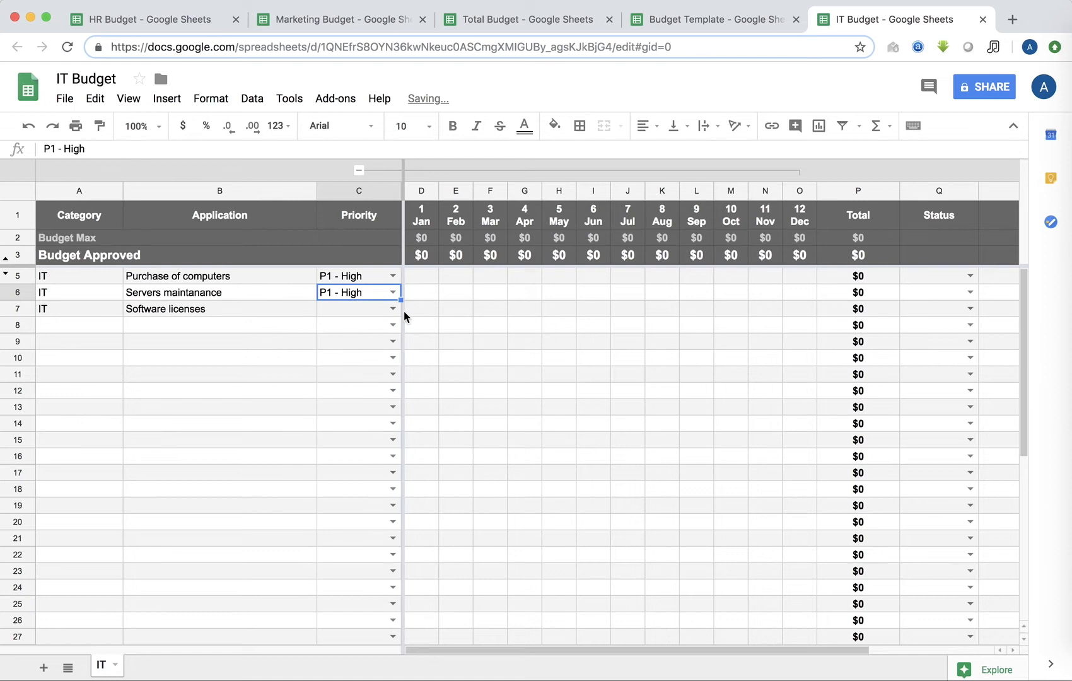
pyautogui.click(393, 309)
pyautogui.click(353, 348)
# Step: Enter the Purchase of computers amounts: Jan 1, Feb 2, Mar 2, May 1, Jul 3, Sep 13 and Nov 5
pyautogui.click(425, 278)
pyautogui.write('1')
pyautogui.press('Tab')
pyautogui.write('2')
pyautogui.press('Tab')
pyautogui.write('2')
pyautogui.press('Tab')
pyautogui.press('Tab')
pyautogui.write('1')
pyautogui.press('Tab')
pyautogui.press('Tab')
pyautogui.write('3')
pyautogui.press('Tab')
pyautogui.press('Tab')
pyautogui.write('13')
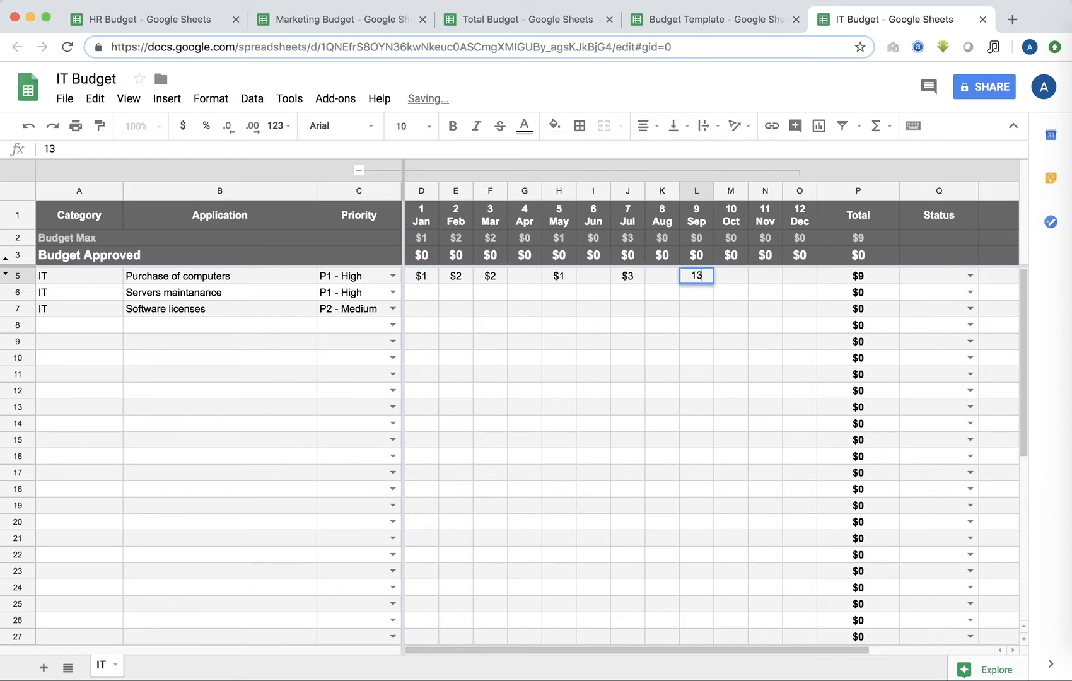
pyautogui.press('Tab')
pyautogui.press('Tab')
pyautogui.write('5')
pyautogui.press('Down')
# Step: Enter 10 for April and 10 for September in the Servers maintanance row
pyautogui.press('Left')
pyautogui.press('Left')
pyautogui.press('Left')
pyautogui.press('Left')
pyautogui.press('Left')
pyautogui.press('Left')
pyautogui.press('Left')
pyautogui.write('10')
pyautogui.press('Tab')
pyautogui.press('Tab')
pyautogui.press('Tab')
pyautogui.press('Tab')
pyautogui.press('Tab')
pyautogui.write('10')
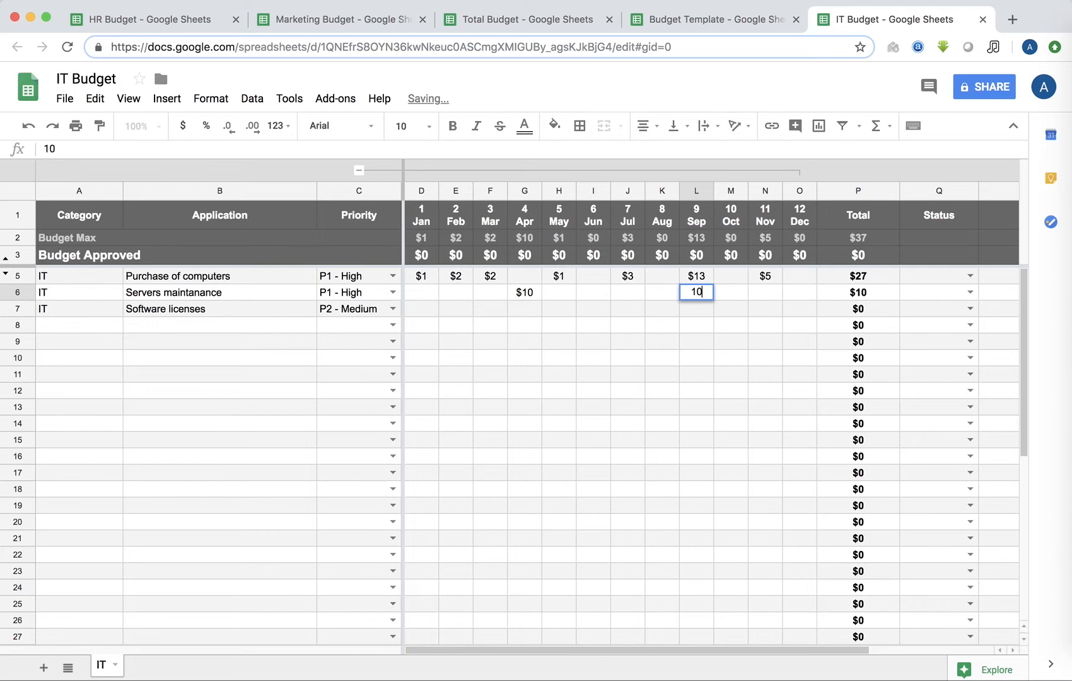
pyautogui.press('Return')
# Step: Enter 14 for January in the Software licenses row
pyautogui.press('Left')
pyautogui.press('Left')
pyautogui.press('Left')
pyautogui.press('Left')
pyautogui.press('Left')
pyautogui.press('Left')
pyautogui.press('Left')
pyautogui.write('14')
pyautogui.press('Tab')
# Step: Set the status of Purchase of computers to Approved and of Servers maintanance to Disapproved
pyautogui.hscroll(3, 835, 294)
pyautogui.click(866, 276)
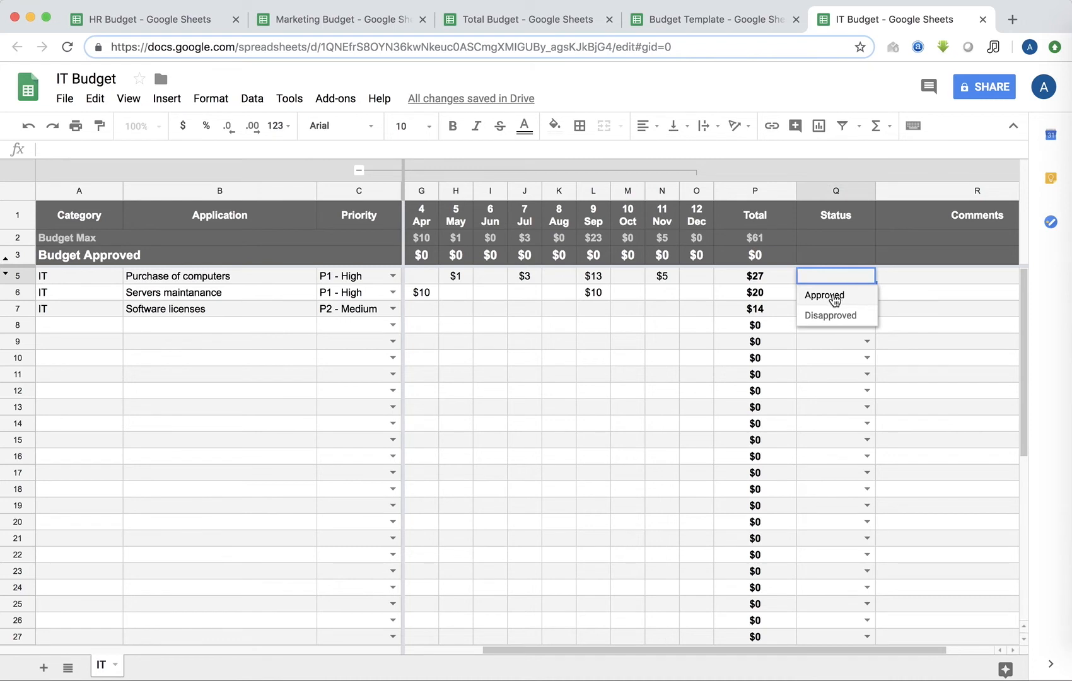
pyautogui.click(831, 295)
pyautogui.click(867, 293)
pyautogui.click(831, 332)
# Step: Change the Status column header in Q1 to "Decision"
pyautogui.click(853, 222)
pyautogui.write('d')
pyautogui.press('BackSpace')
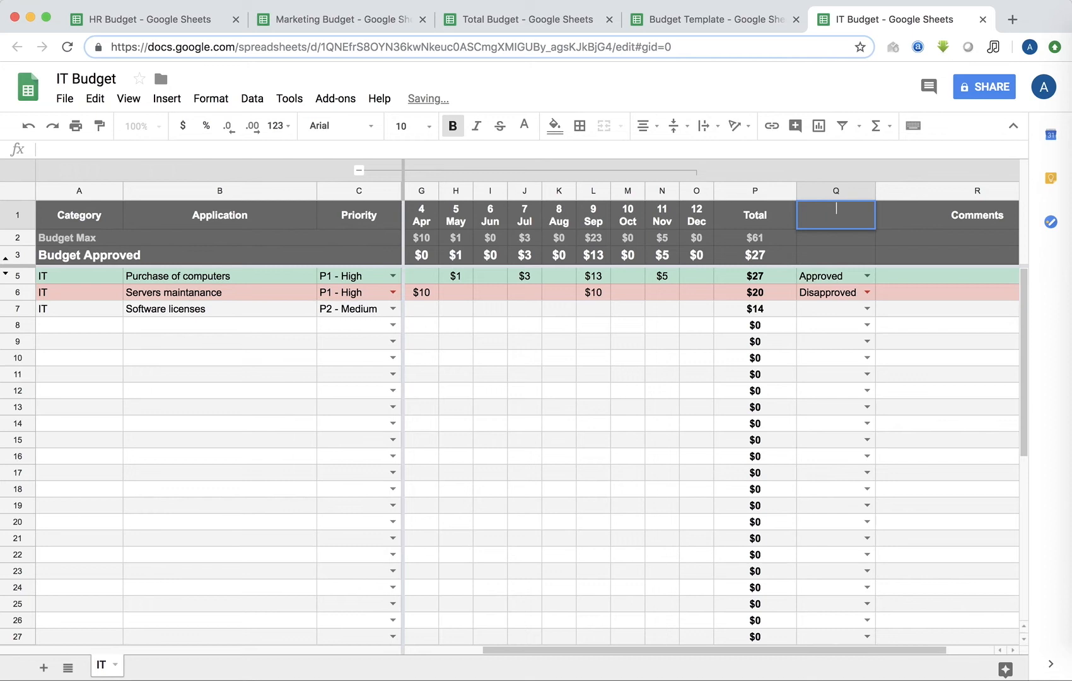
pyautogui.write('Decision')
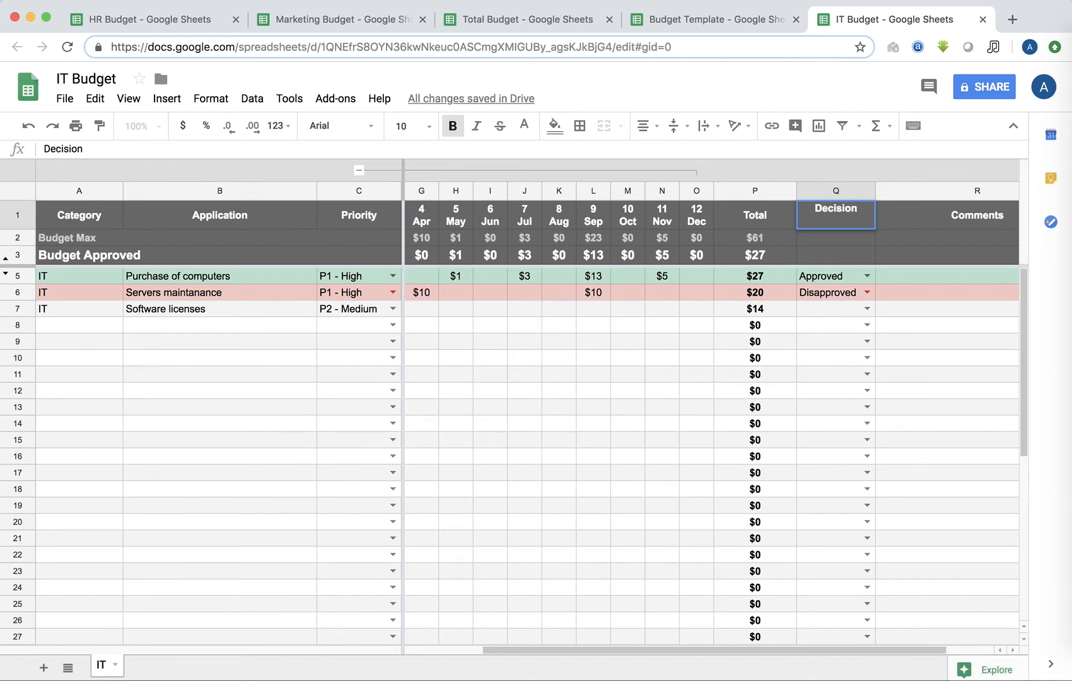
pyautogui.press('Return')
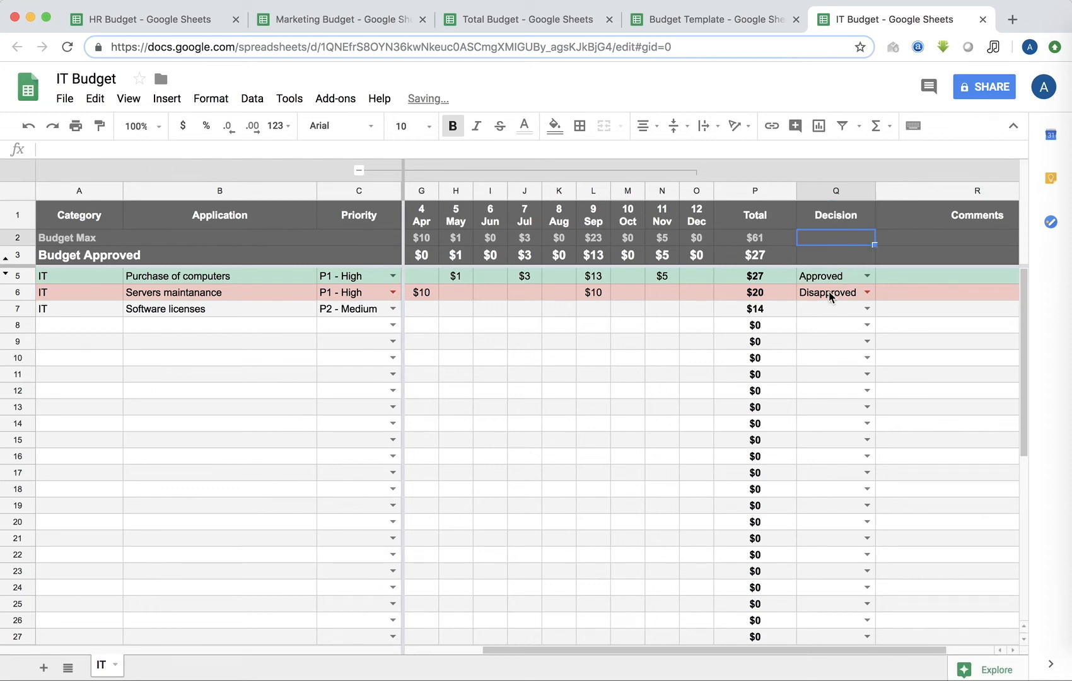
# Step: Copy the IT worksheet into the existing Total Budget spreadsheet, finding it with the search term "total"
pyautogui.hscroll(2, 847, 317)
pyautogui.hscroll(-3, 845, 317)
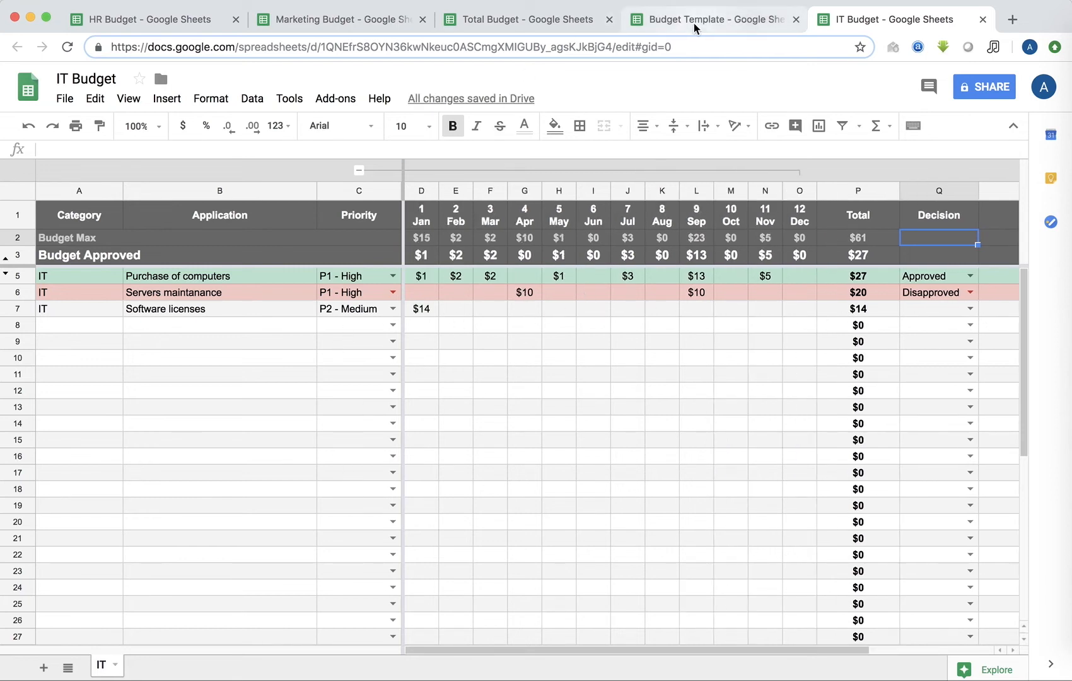
pyautogui.rightClick(104, 668)
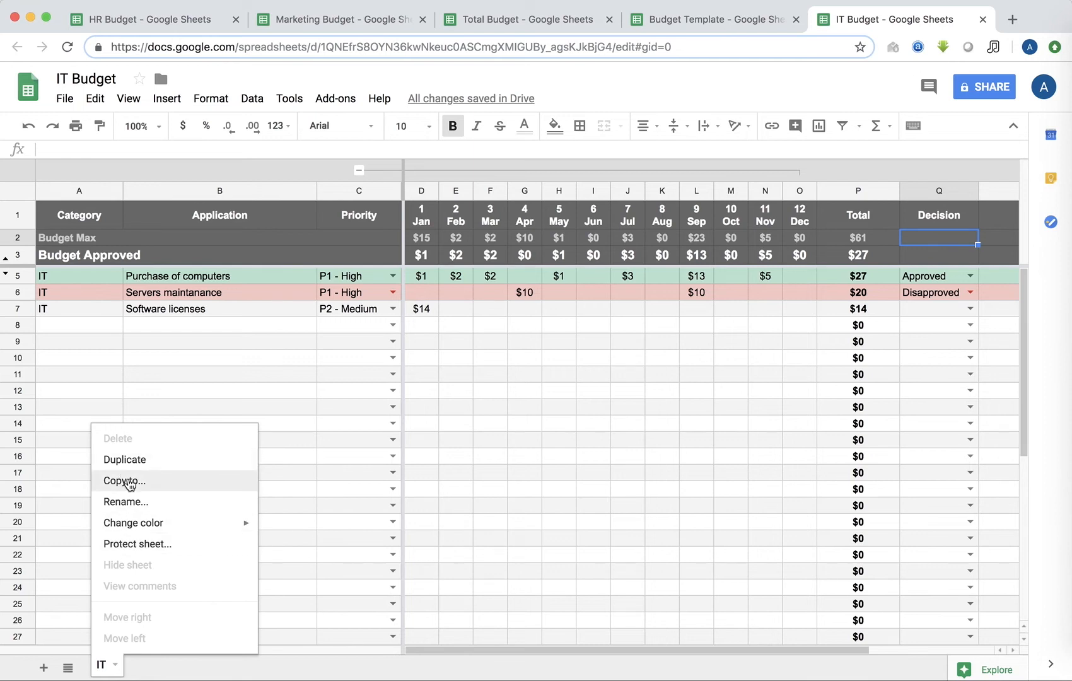
pyautogui.click(126, 483)
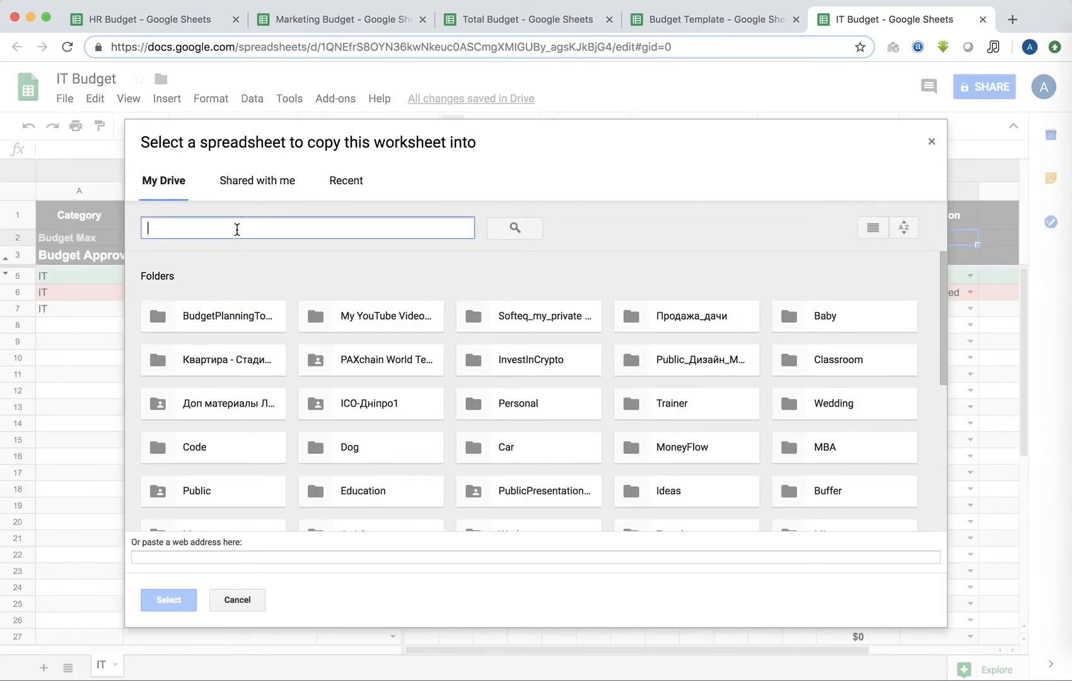
pyautogui.write('total')
pyautogui.press('Return')
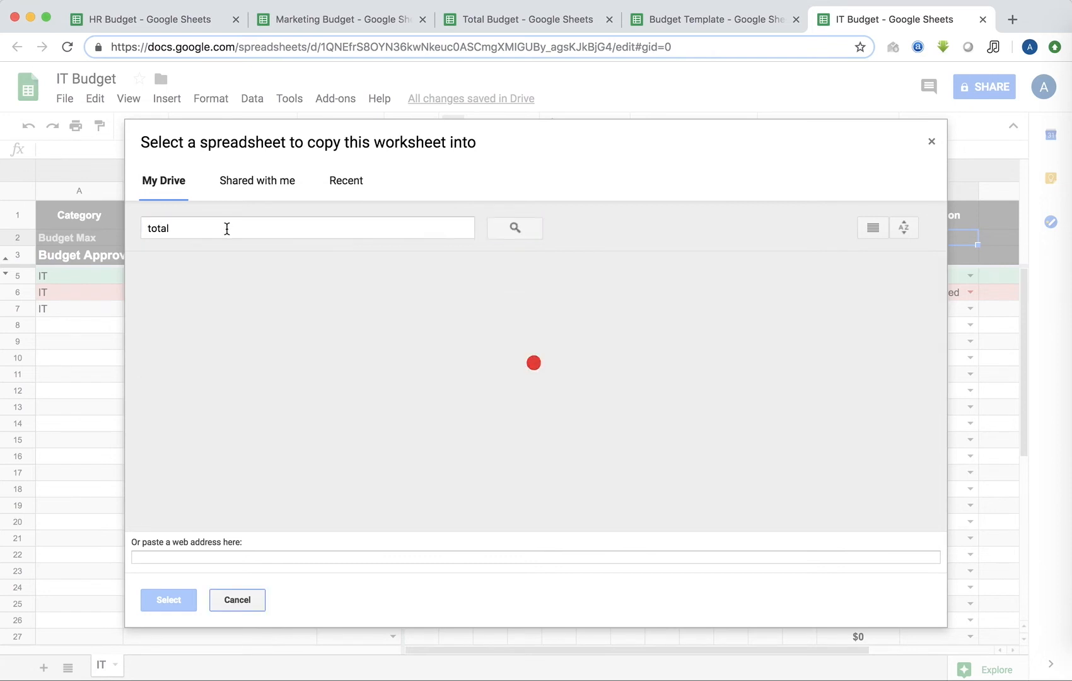
pyautogui.click(201, 362)
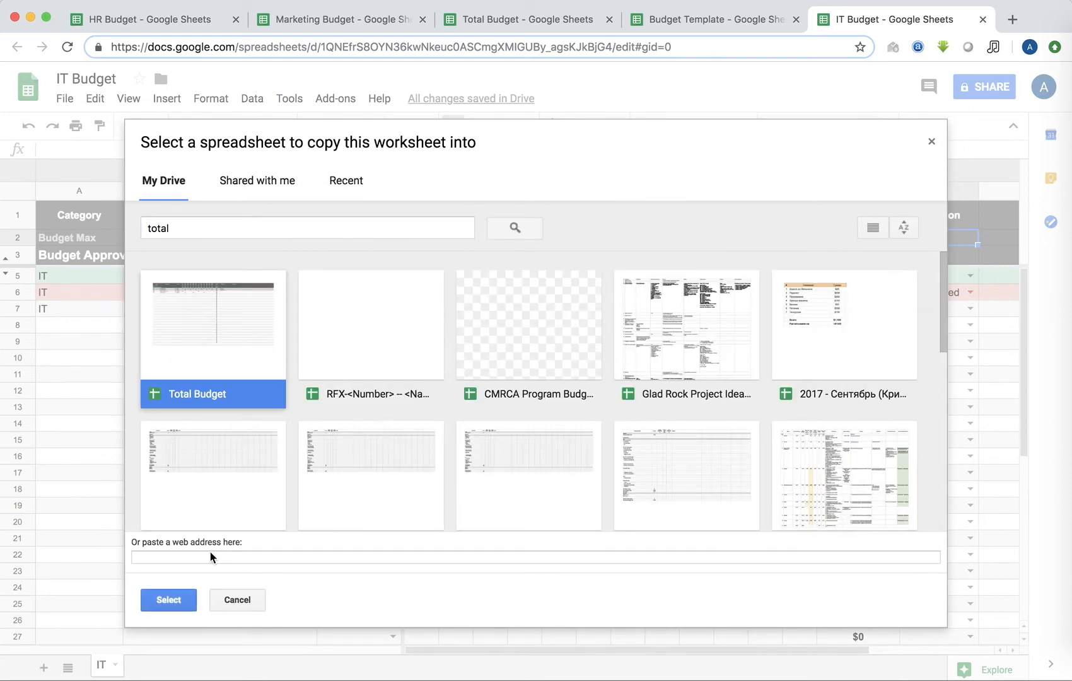
pyautogui.click(171, 600)
pyautogui.click(441, 402)
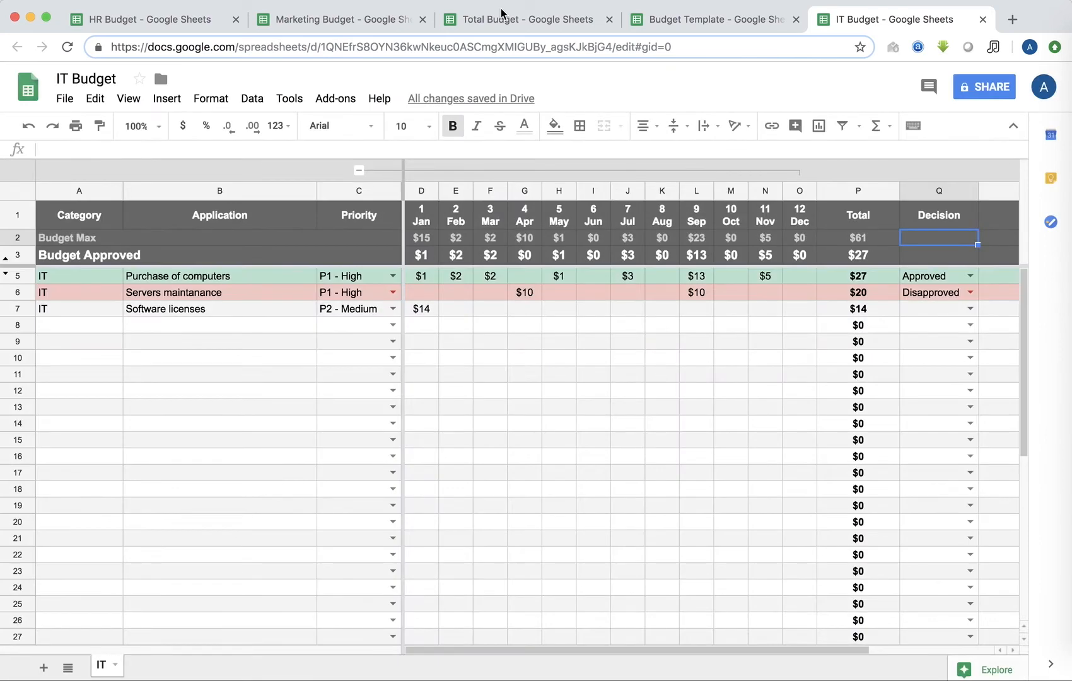
# Step: In the Total Budget spreadsheet, move the copied IT sheet before the Total sheet and rename it IT
pyautogui.click(504, 19)
pyautogui.moveTo(263, 674); pyautogui.dragTo(210, 674)
pyautogui.rightClick(210, 674)
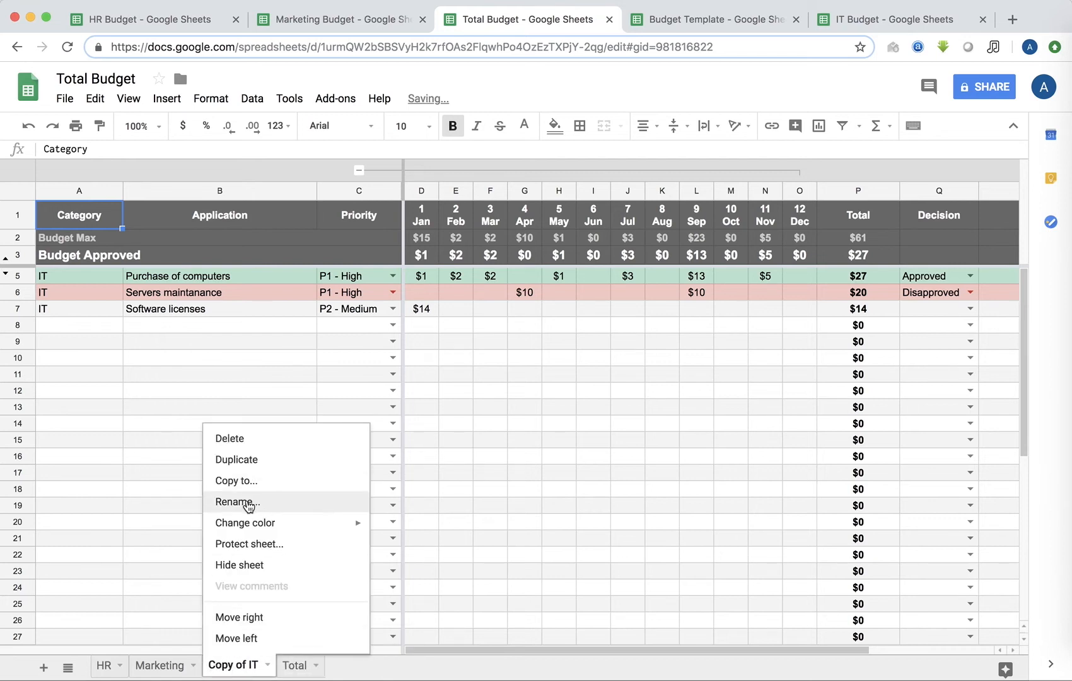
pyautogui.click(246, 503)
pyautogui.click(250, 667)
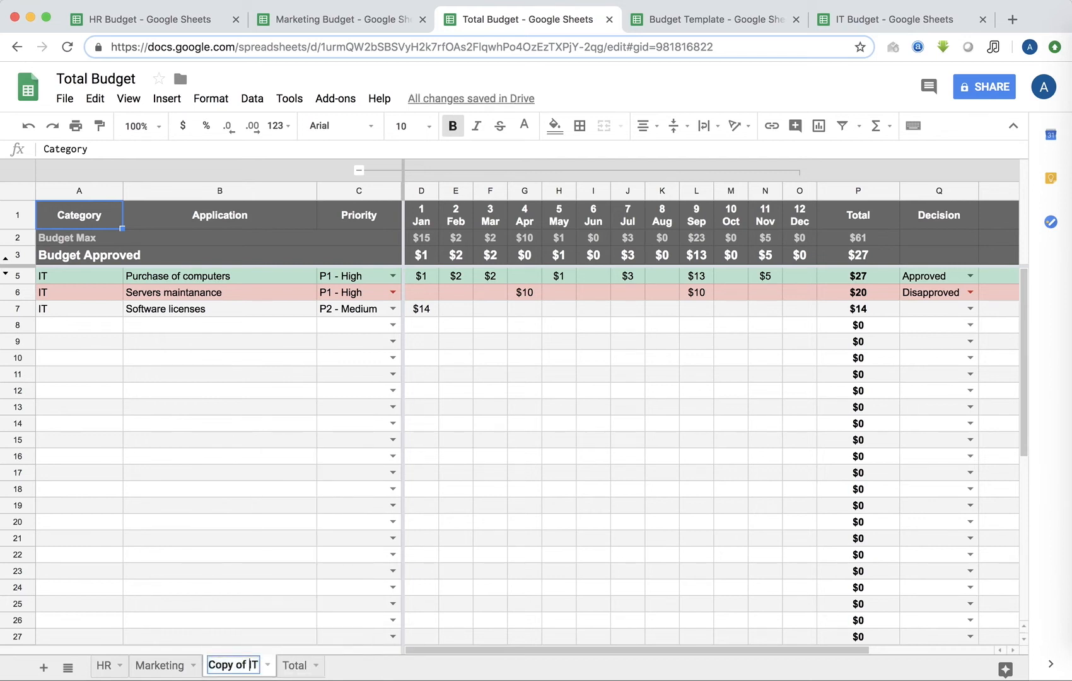
pyautogui.press('BackSpace')
pyautogui.press('BackSpace')
pyautogui.press('BackSpace')
pyautogui.press('BackSpace')
pyautogui.press('BackSpace')
pyautogui.press('BackSpace')
pyautogui.press('BackSpace')
pyautogui.press('BackSpace')
pyautogui.press('Return')
pyautogui.click(430, 282)
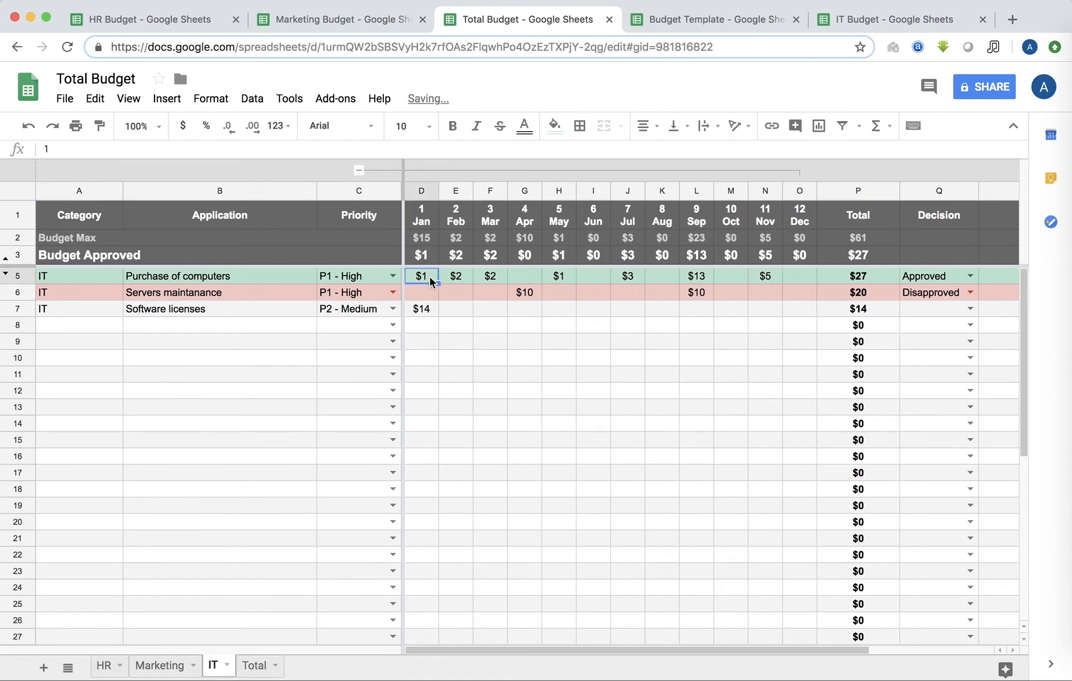
pyautogui.click(478, 281)
pyautogui.press('Down')
pyautogui.press('Down')
pyautogui.press('Up')
pyautogui.press('Up')
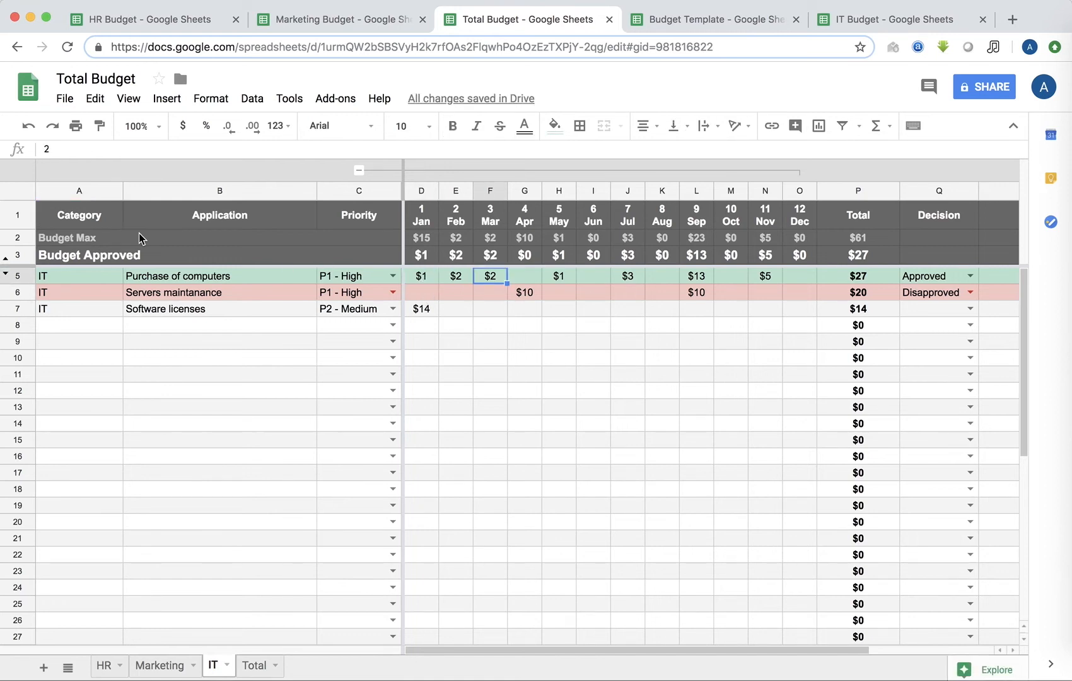
# Step: Clear the contents of the header and budget rows in A1:R8 on the IT sheet
pyautogui.click(88, 224)
pyautogui.hscroll(5, 942, 620)
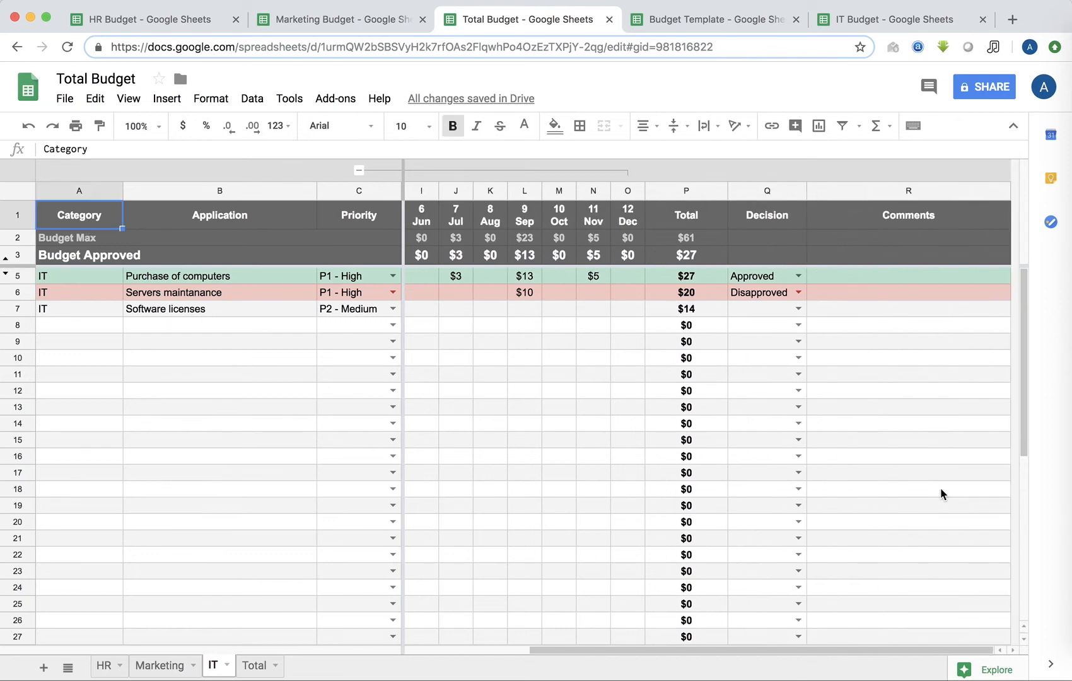
pyautogui.keyDown('shift'); pyautogui.click(934, 332); pyautogui.keyUp('shift')
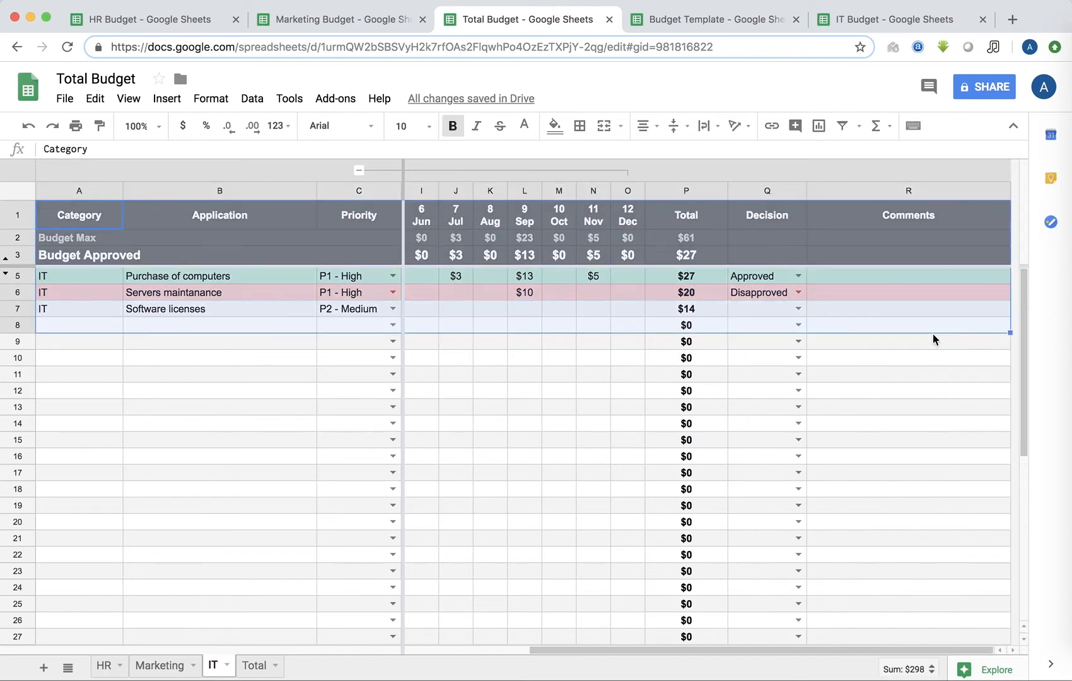
pyautogui.press('Delete')
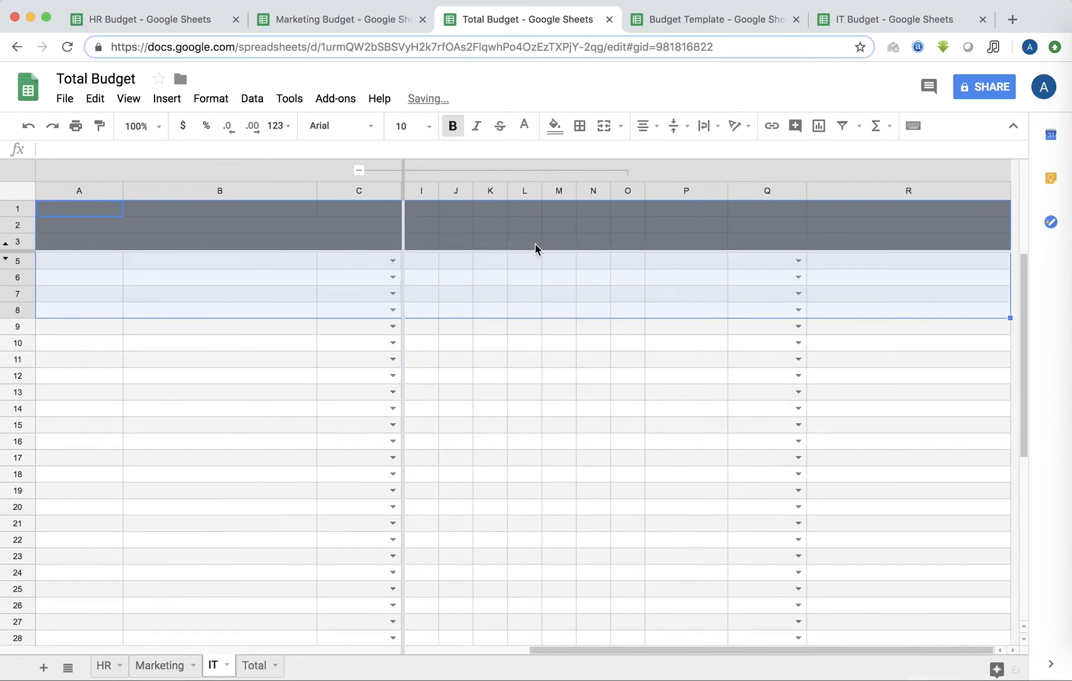
pyautogui.hscroll(-5, 536, 245)
pyautogui.click(91, 208)
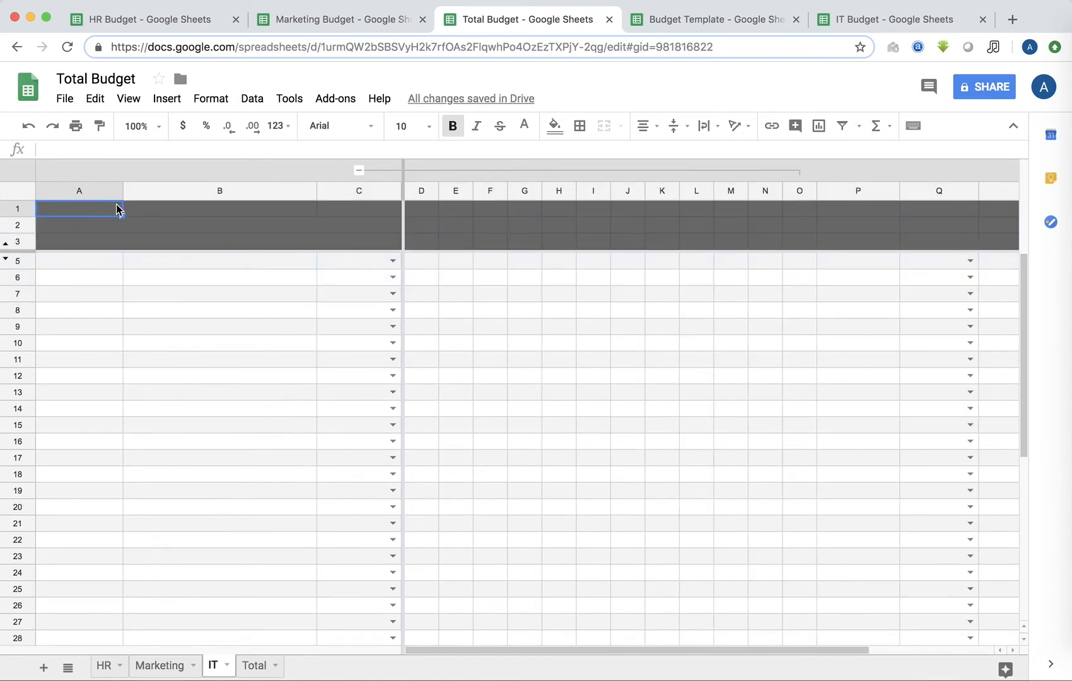
# Step: Enter an IMPORTRANGE formula in A1 of Total Budget's IT sheet, using the IT Budget spreadsheet's URL and the range "A:Z"
pyautogui.click(902, 16)
pyautogui.click(492, 47)
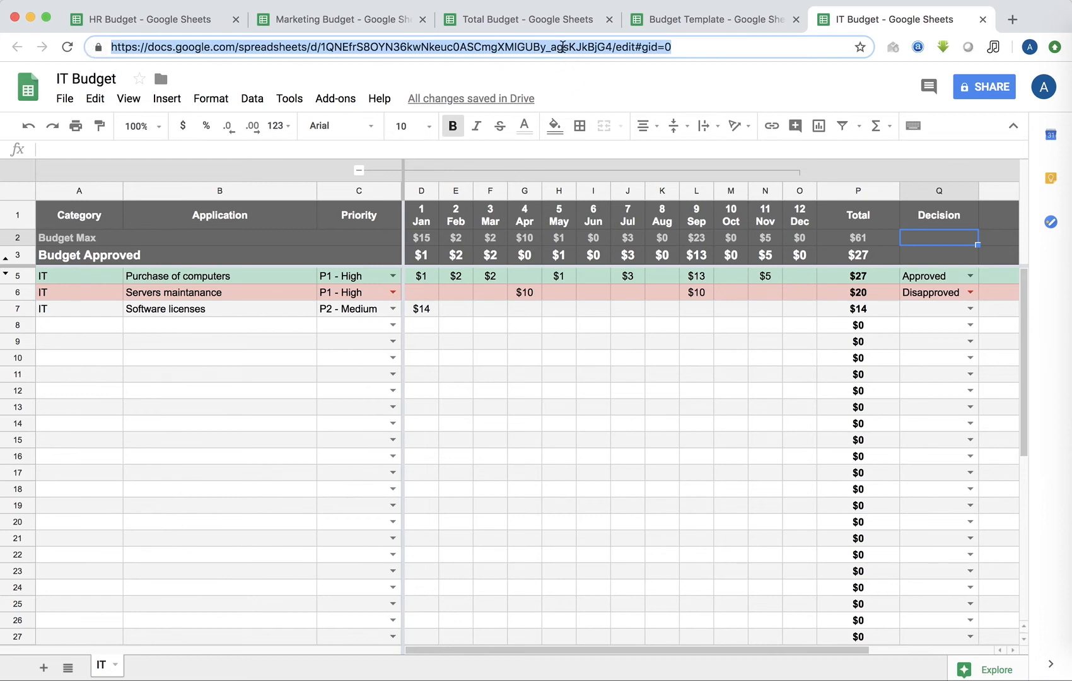
pyautogui.click(508, 22)
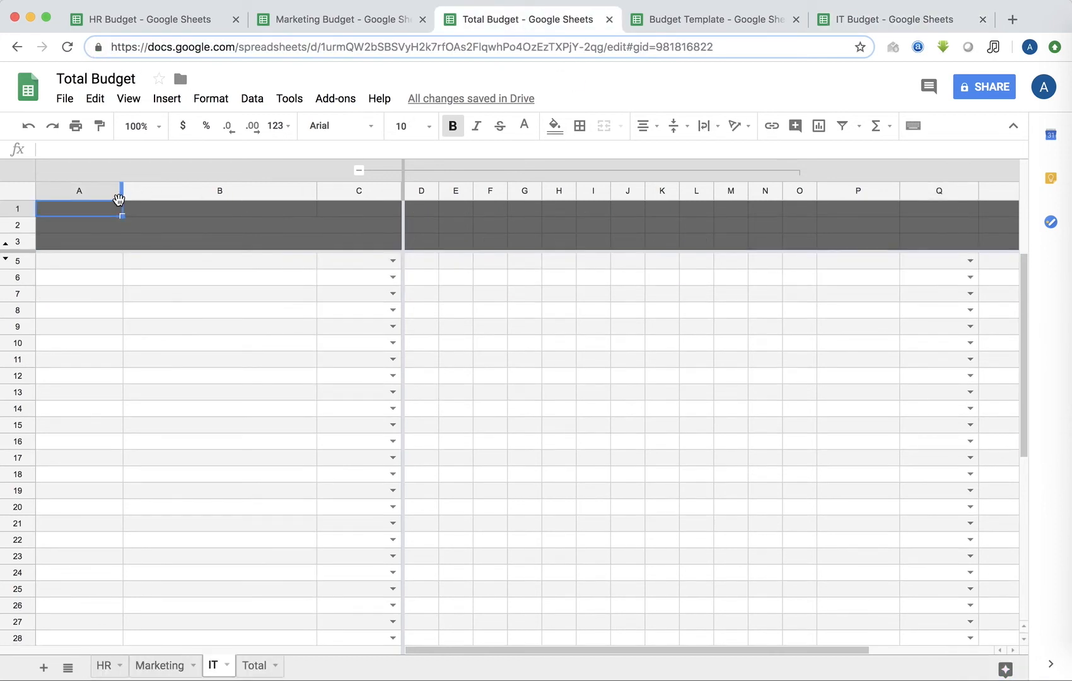
pyautogui.click(79, 208)
pyautogui.write('=IMPORT')
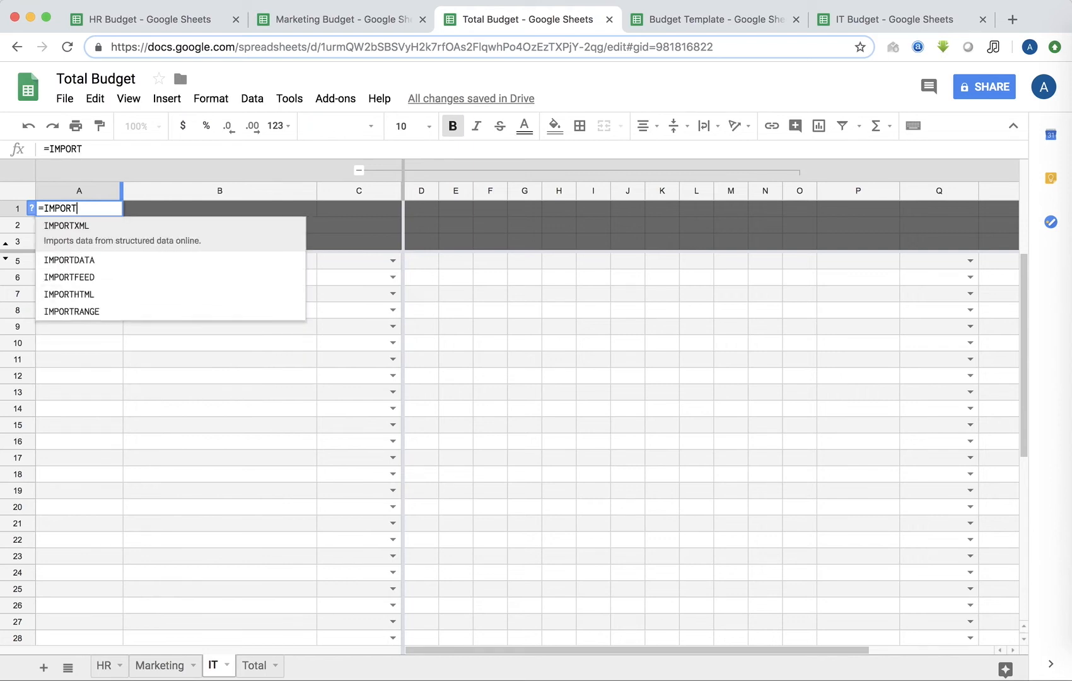
pyautogui.write('RANGE(')
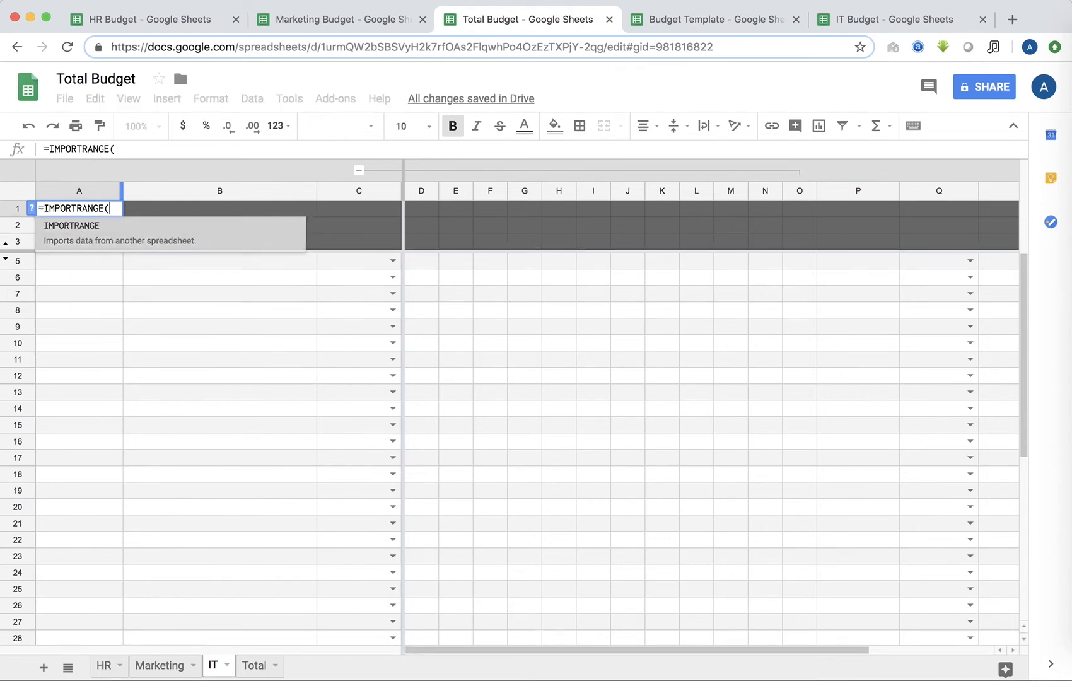
pyautogui.write('"')
pyautogui.press('super+v')
pyautogui.write('", ')
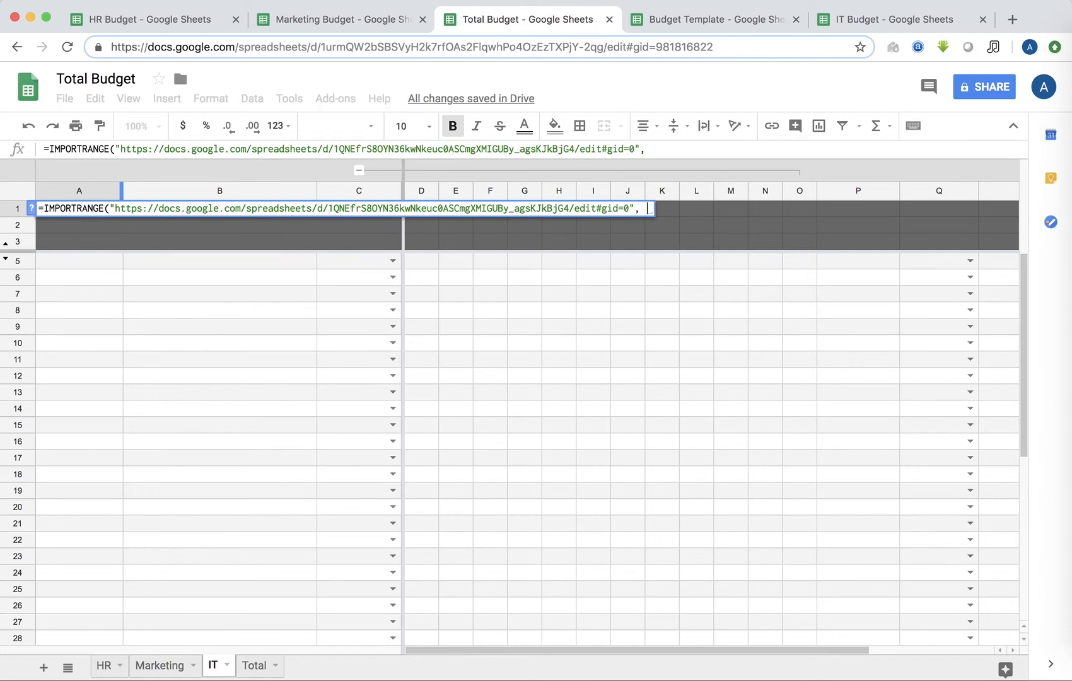
pyautogui.write('"A:')
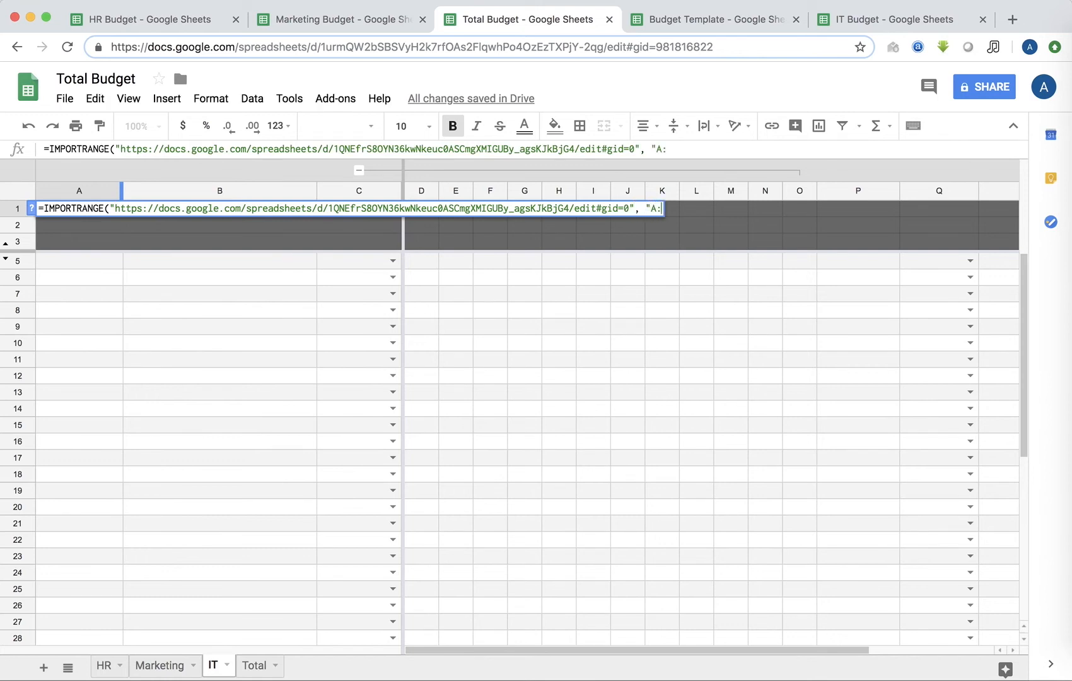
pyautogui.write('Z")')
pyautogui.press('Return')
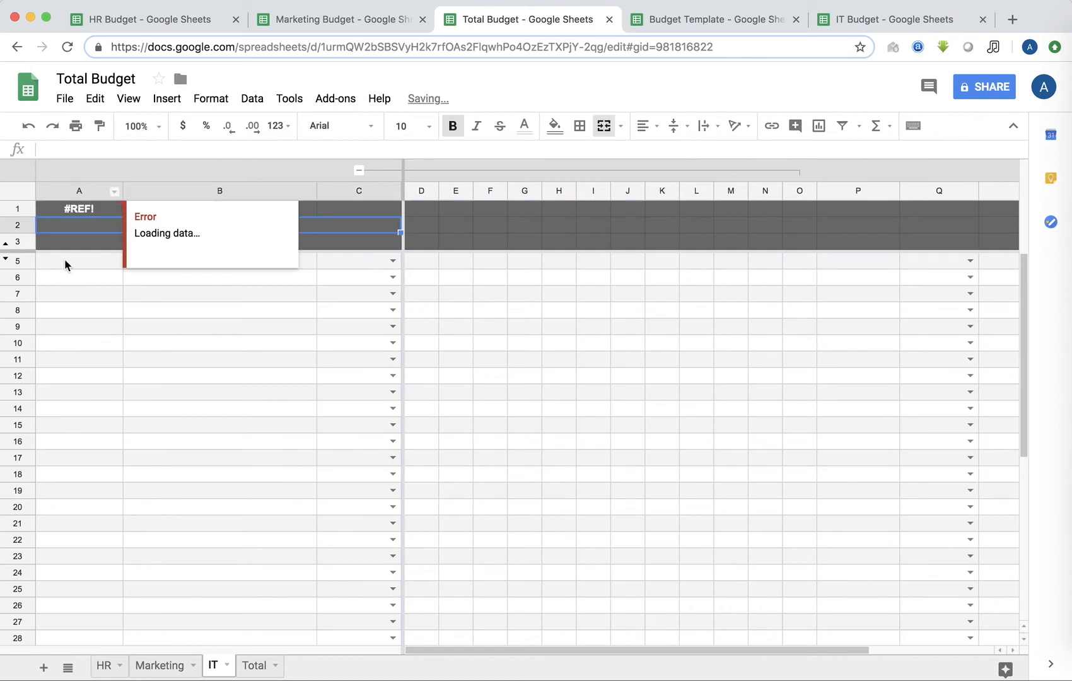
# Step: Allow the IMPORTRANGE formula in A1 of the IT sheet to access the IT Budget spreadsheet
pyautogui.click(93, 213)
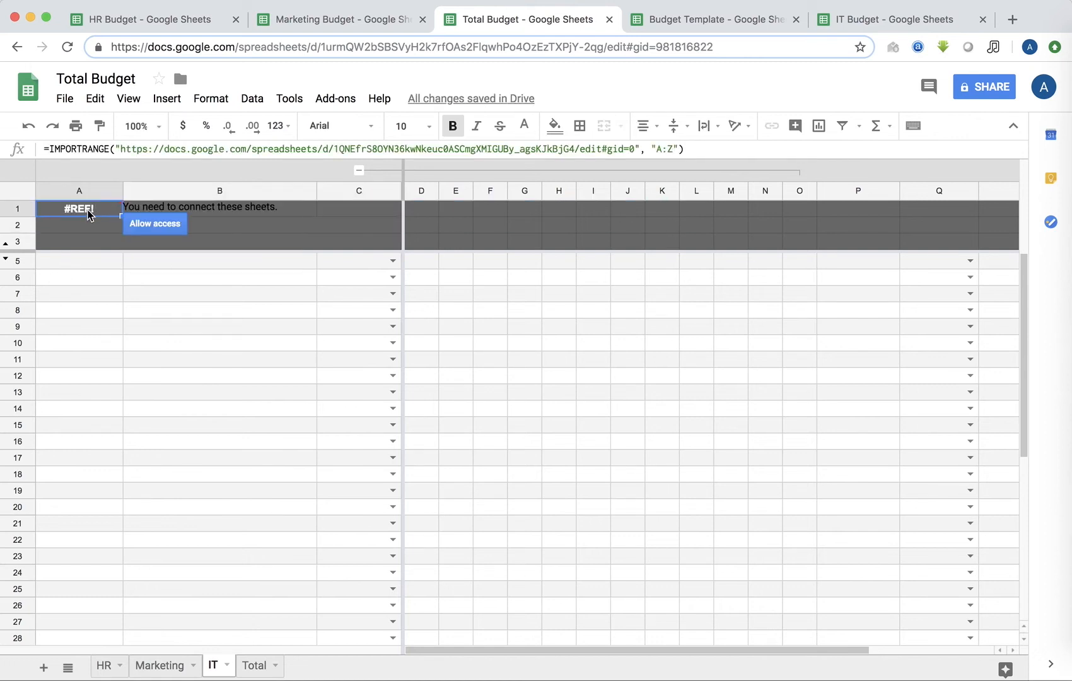
pyautogui.click(150, 229)
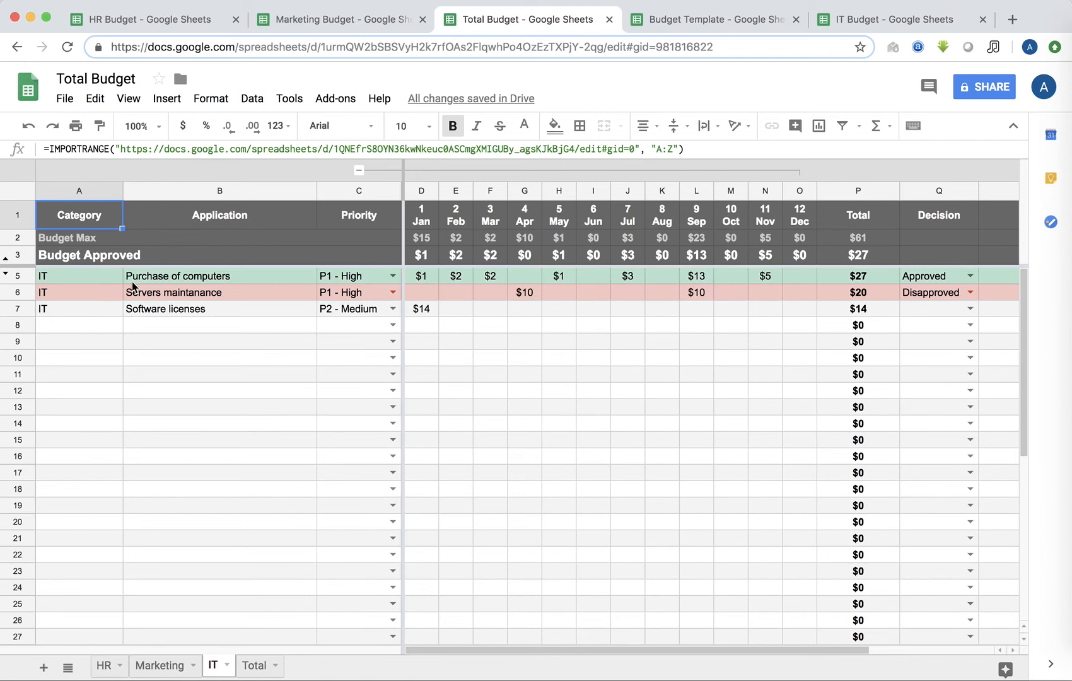
pyautogui.click(138, 358)
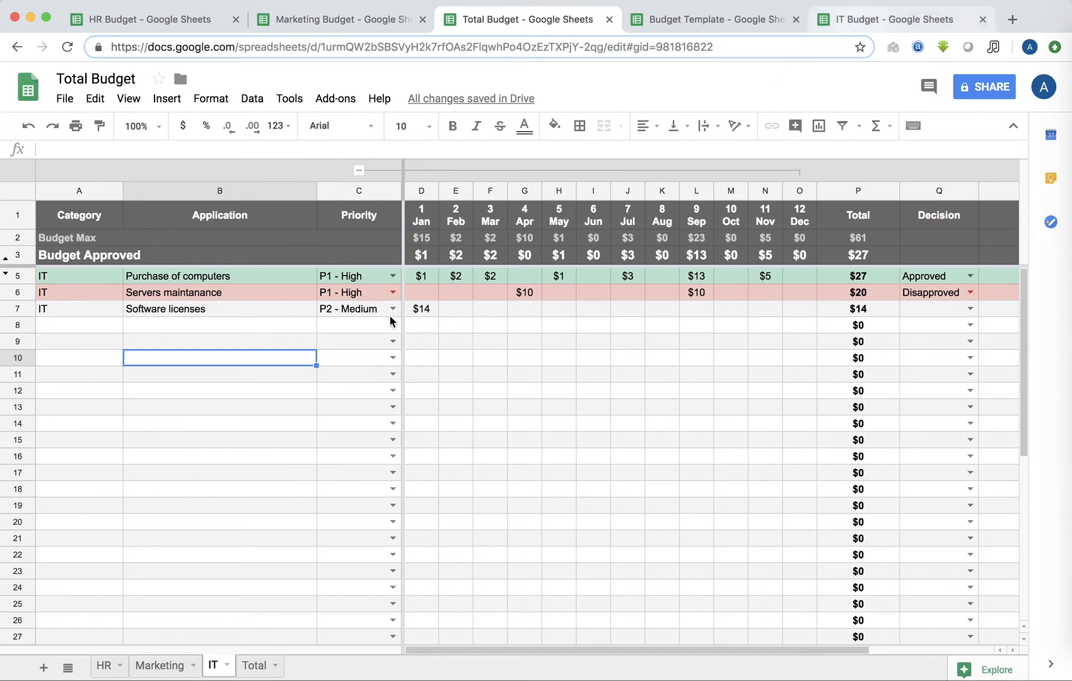
# Step: In the IT Budget spreadsheet, set the Software licenses priority to P1 - High and check it on Total Budget's IT sheet
pyautogui.click(346, 310)
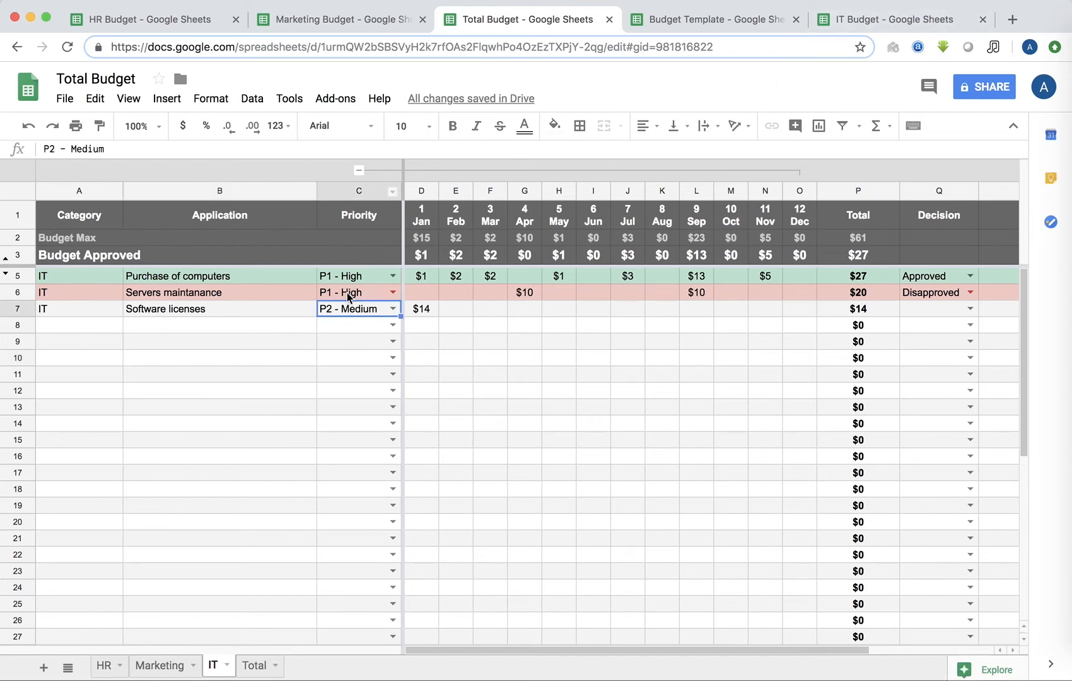
pyautogui.click(826, 26)
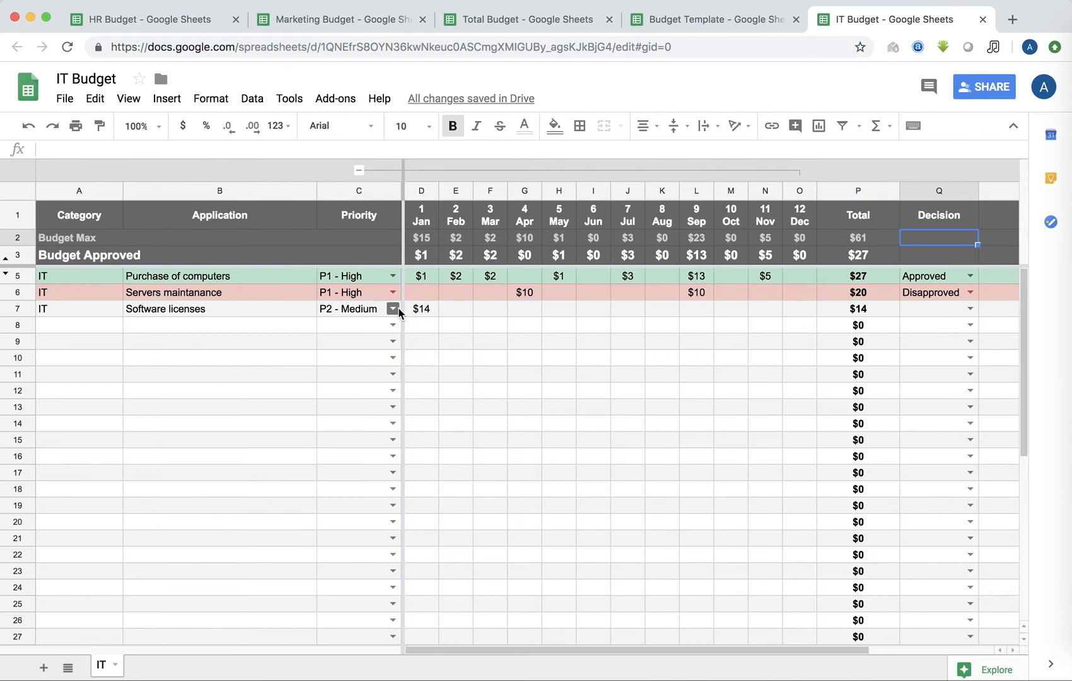
pyautogui.click(393, 308)
pyautogui.click(358, 349)
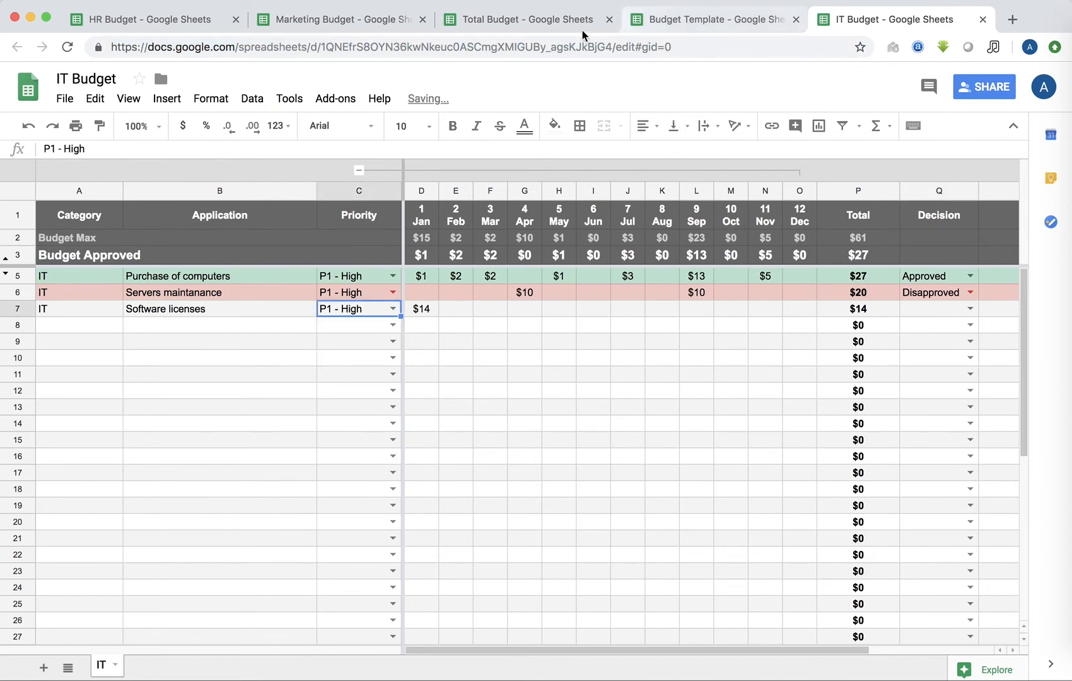
pyautogui.click(523, 26)
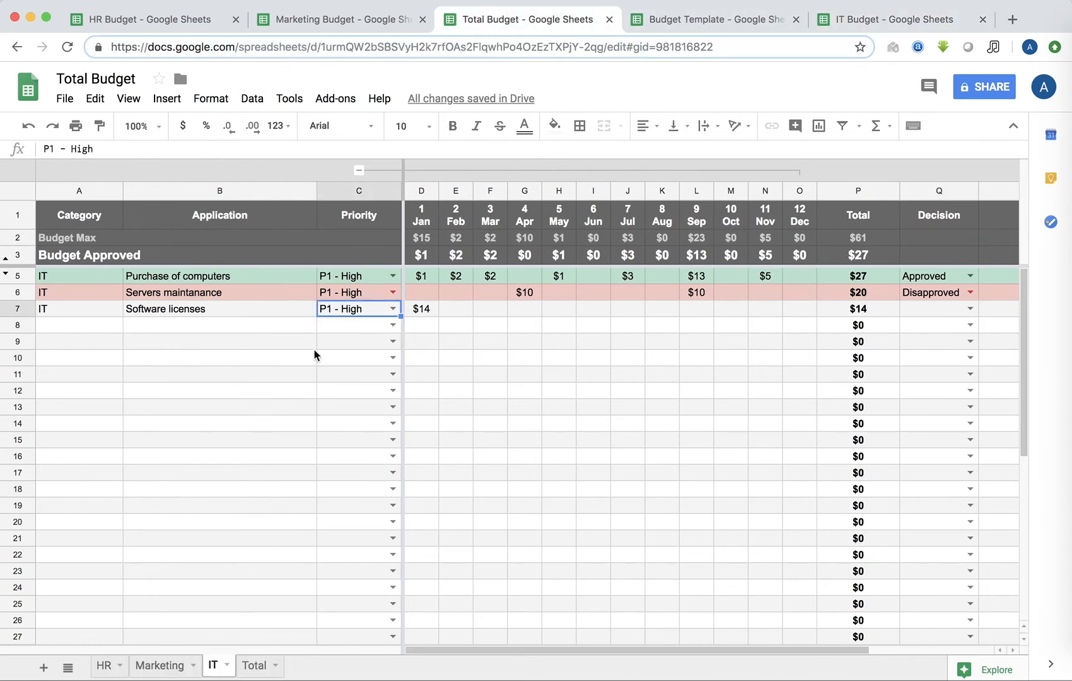
pyautogui.click(312, 344)
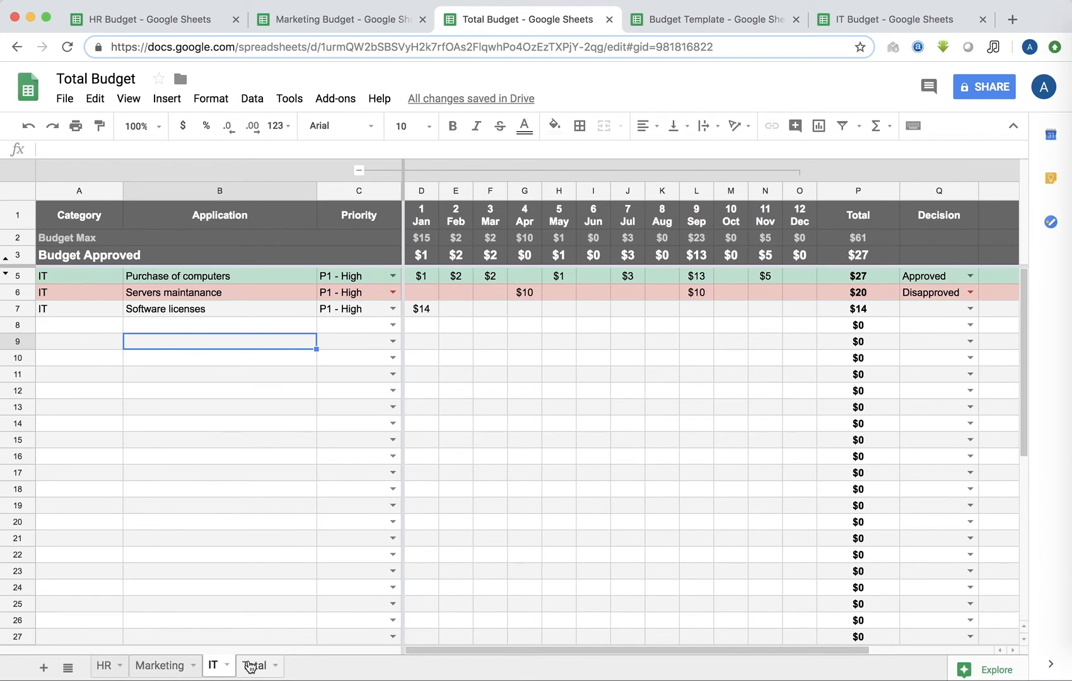
# Step: On the Total sheet, add IT as a new department in A5 below Marketing
pyautogui.click(251, 667)
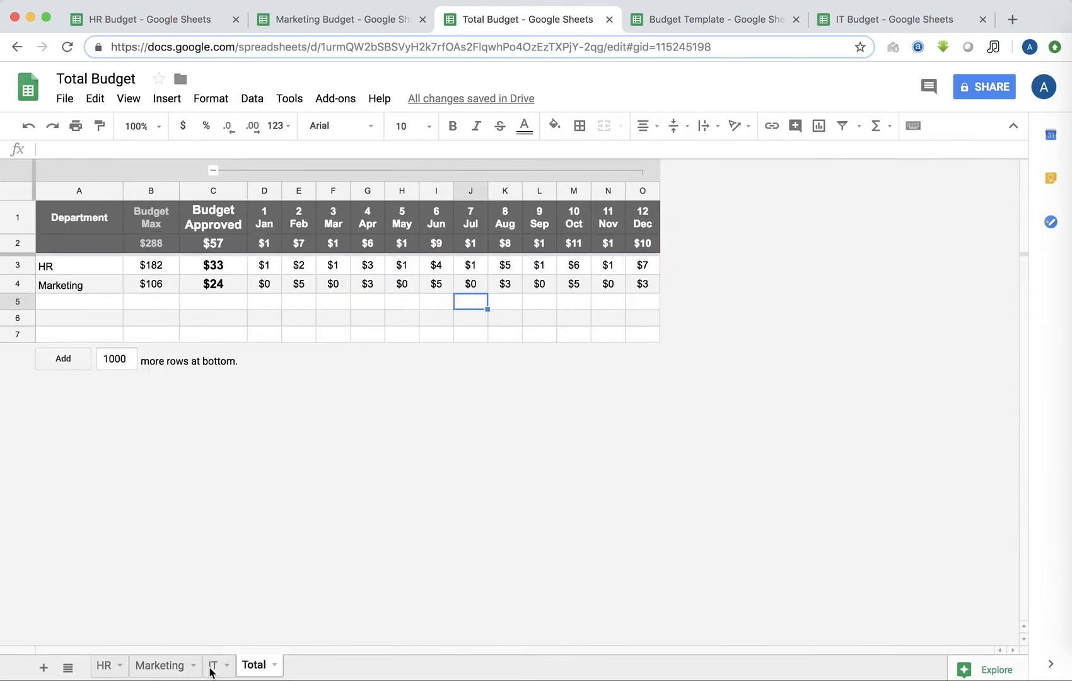
pyautogui.click(92, 305)
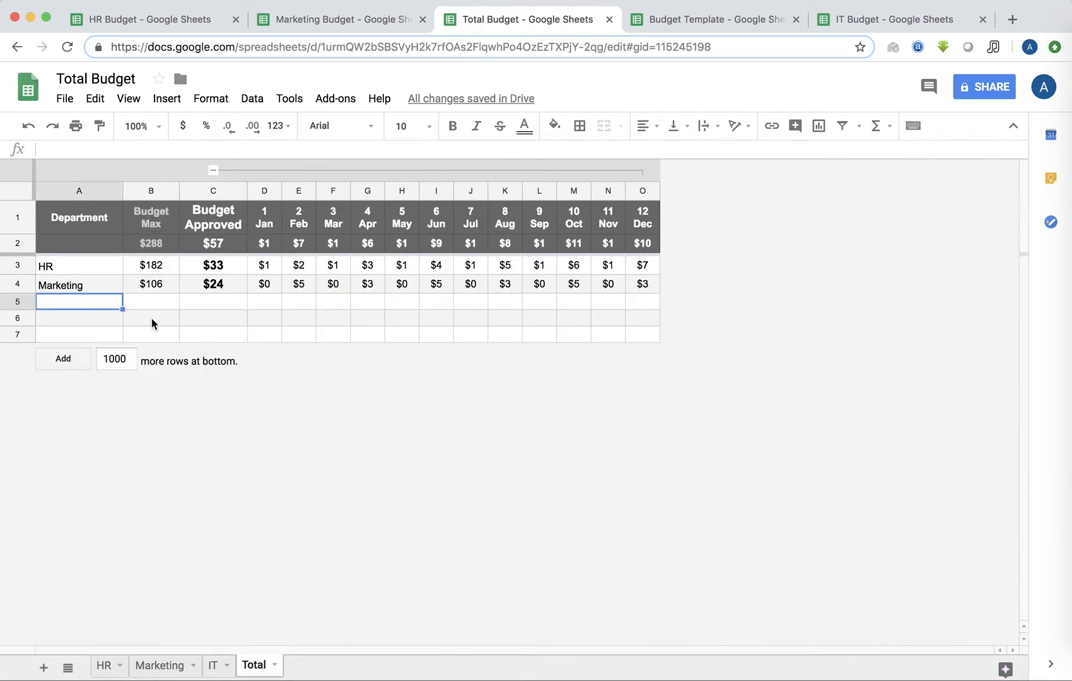
pyautogui.write('IT')
pyautogui.press('Tab')
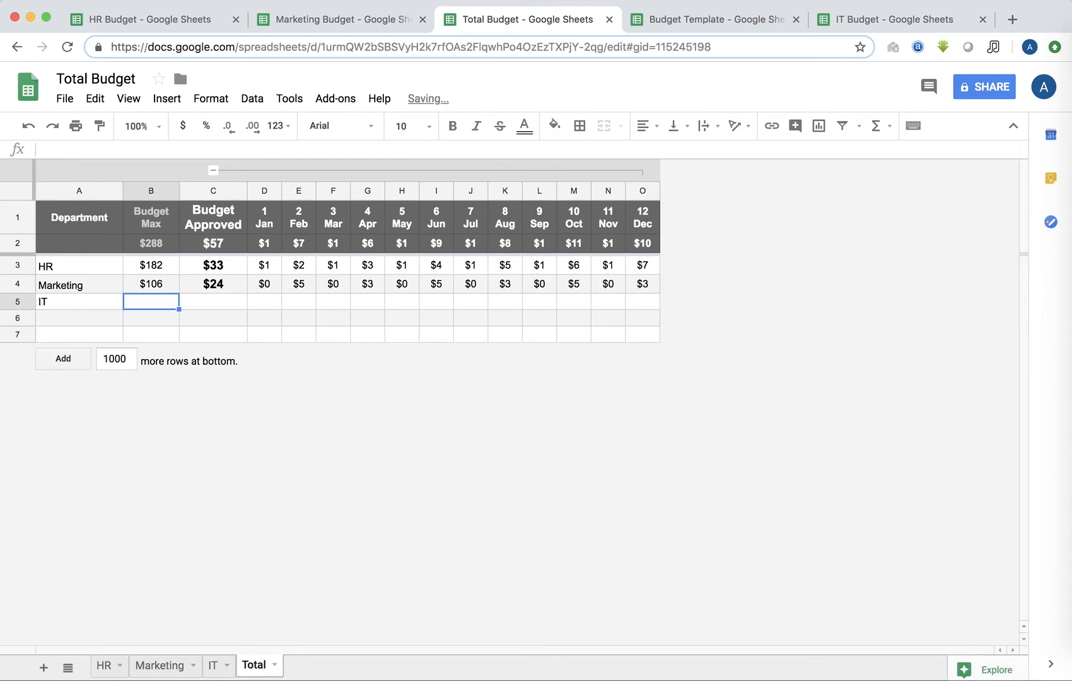
# Step: Copy the Marketing row's formulas from B4:O4 into the IT row, starting at B5
pyautogui.click(170, 288)
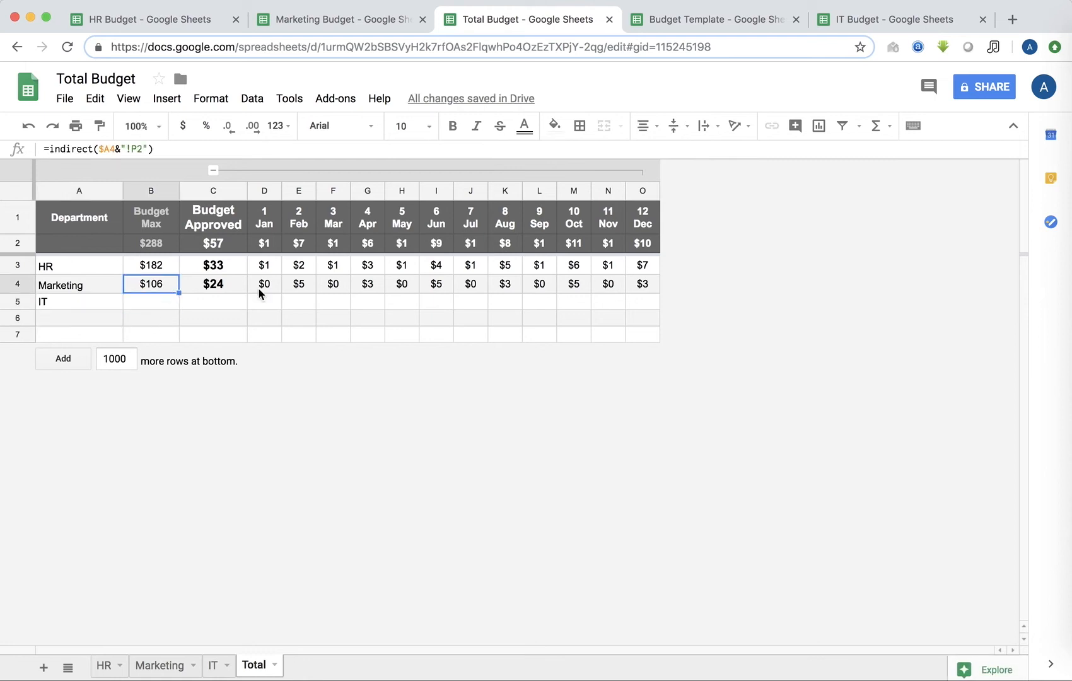
pyautogui.keyDown('shift'); pyautogui.click(656, 292); pyautogui.keyUp('shift')
pyautogui.hotkey('ctrl', 'c')
pyautogui.click(157, 307)
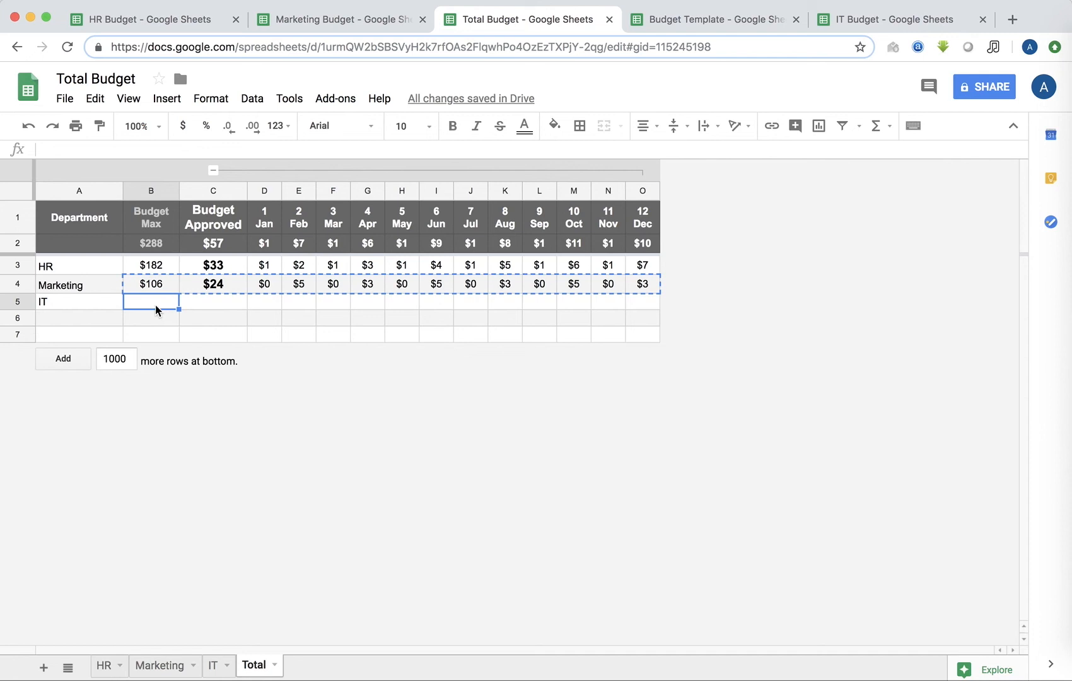
pyautogui.hotkey('ctrl', 'v')
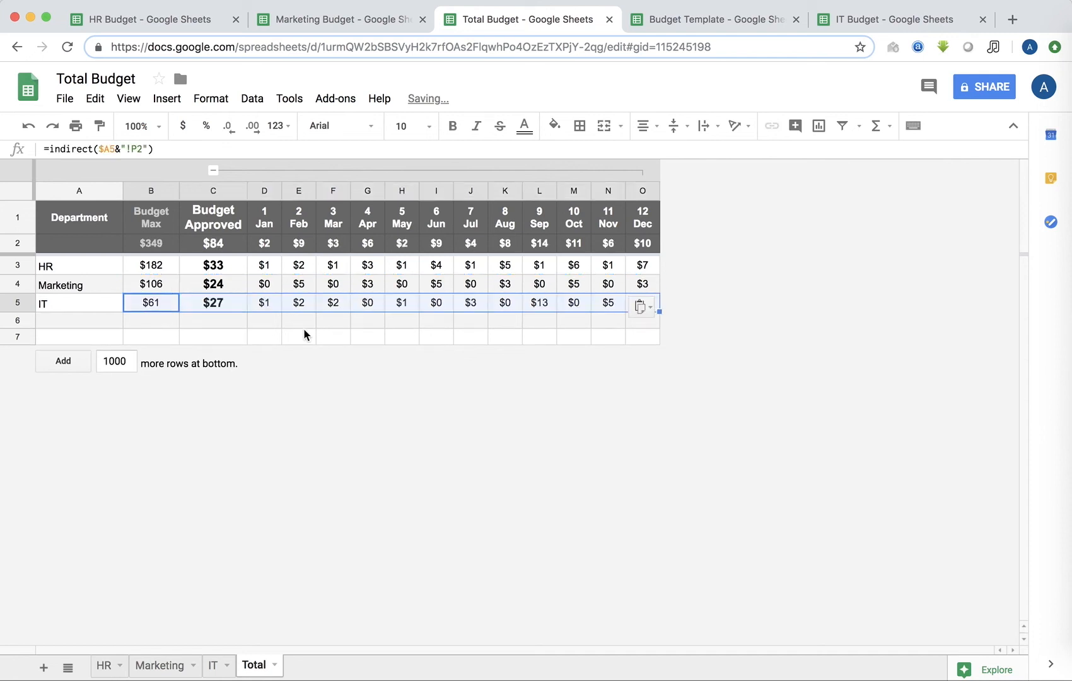
# Step: Examine the IT row's Budget Max and Budget Approved formulas and compare the approved amount with the total in the IT Budget spreadsheet
pyautogui.click(162, 312)
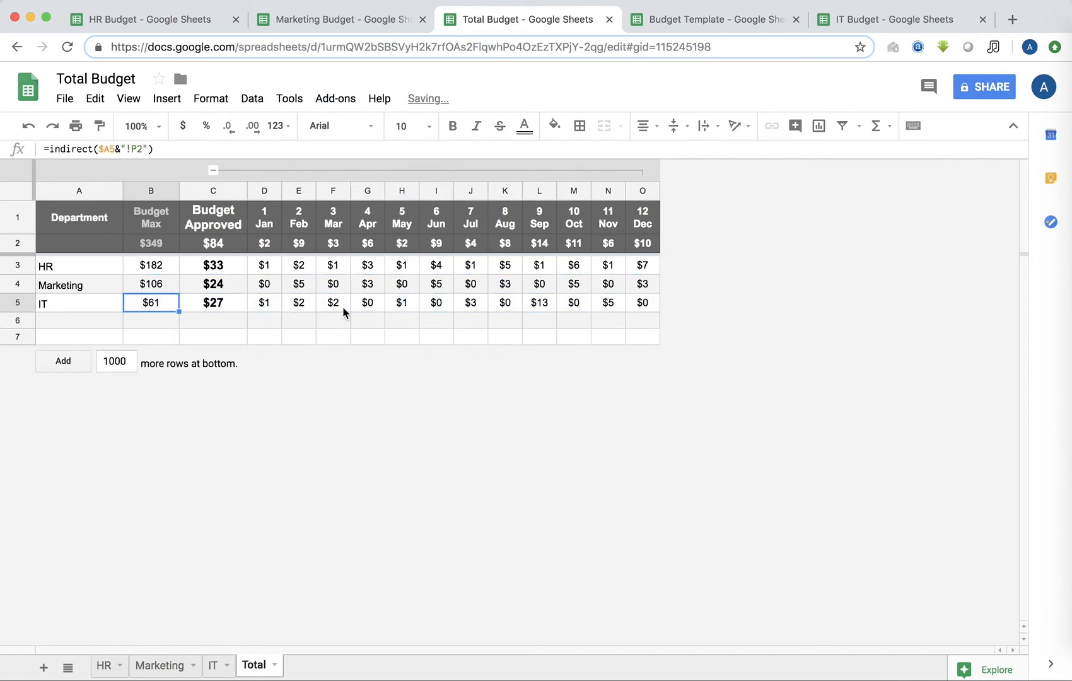
pyautogui.click(213, 308)
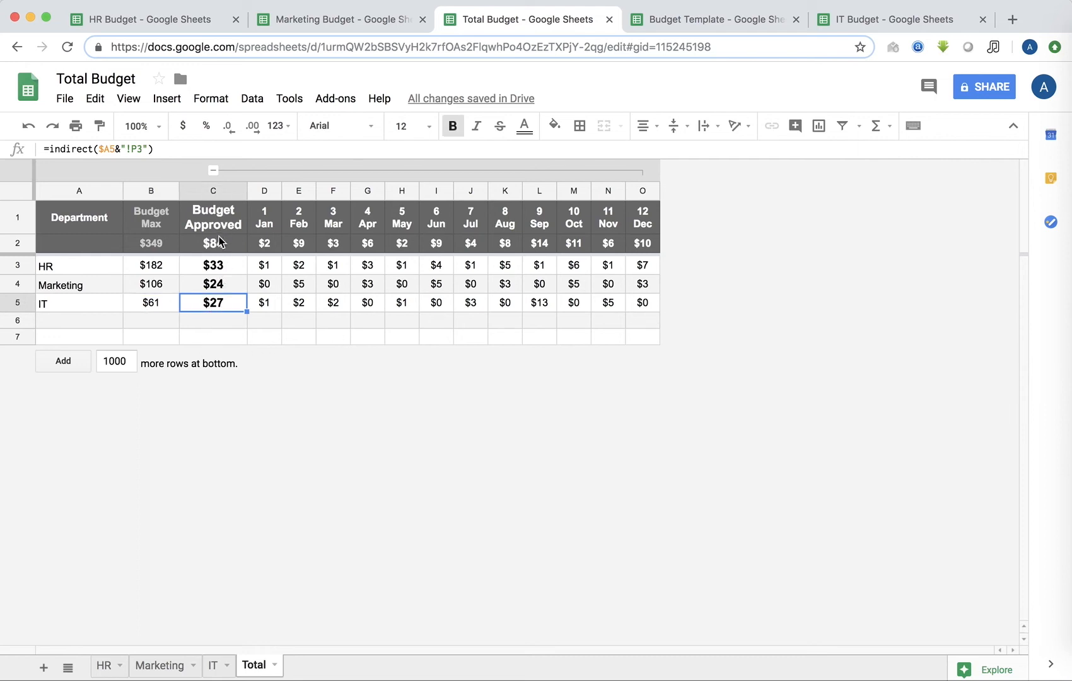
pyautogui.click(864, 23)
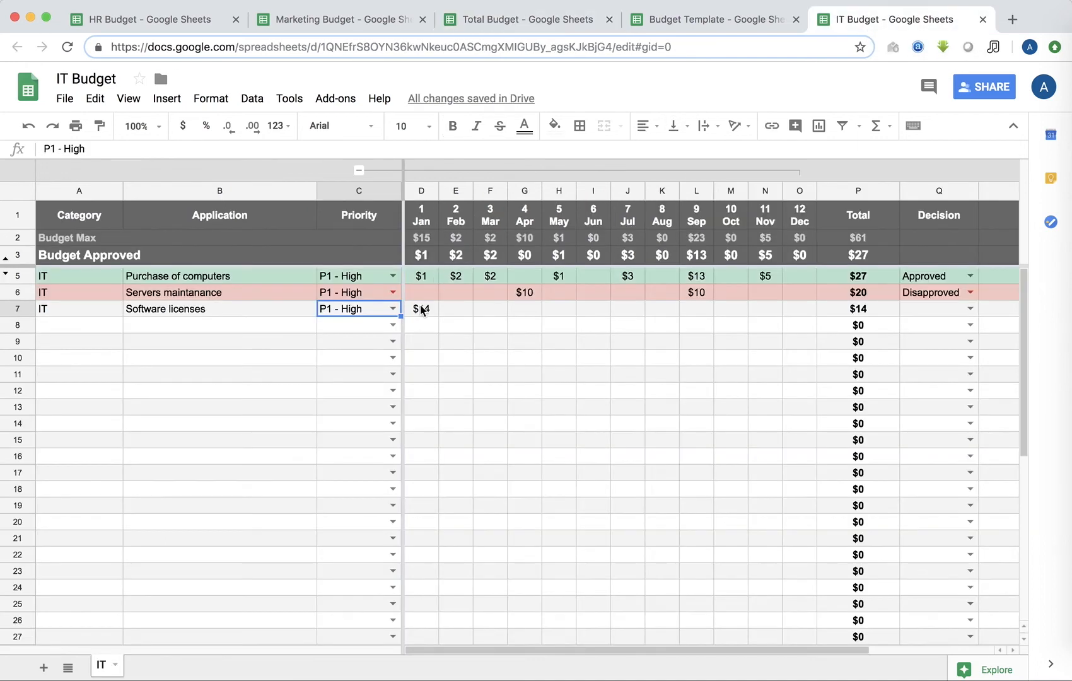
pyautogui.click(835, 260)
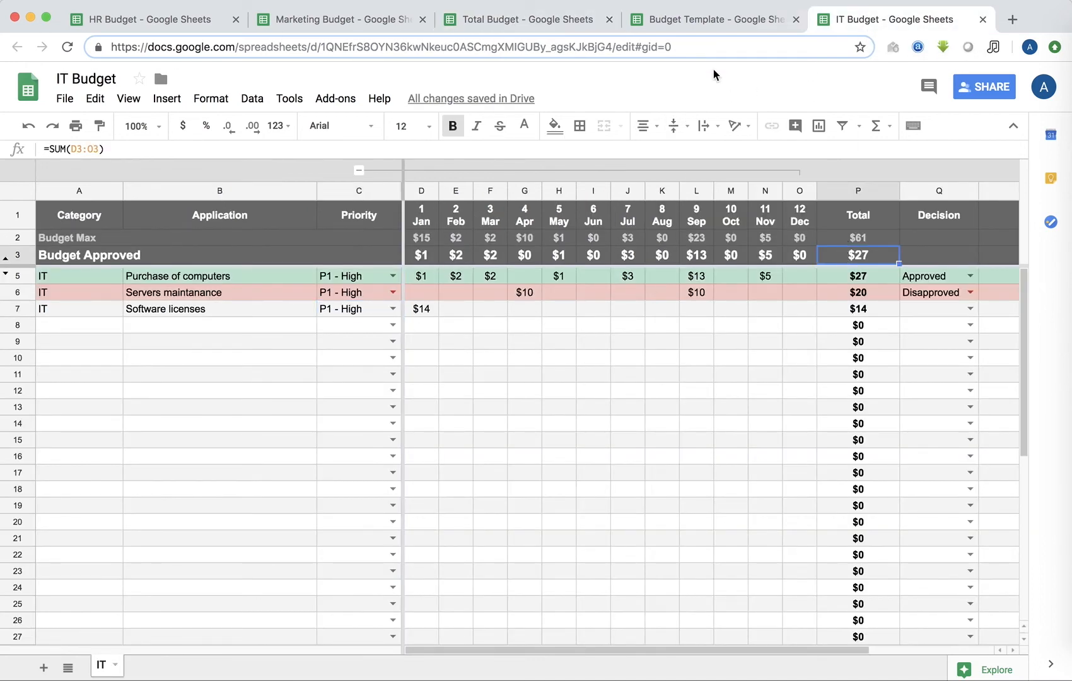
pyautogui.click(522, 25)
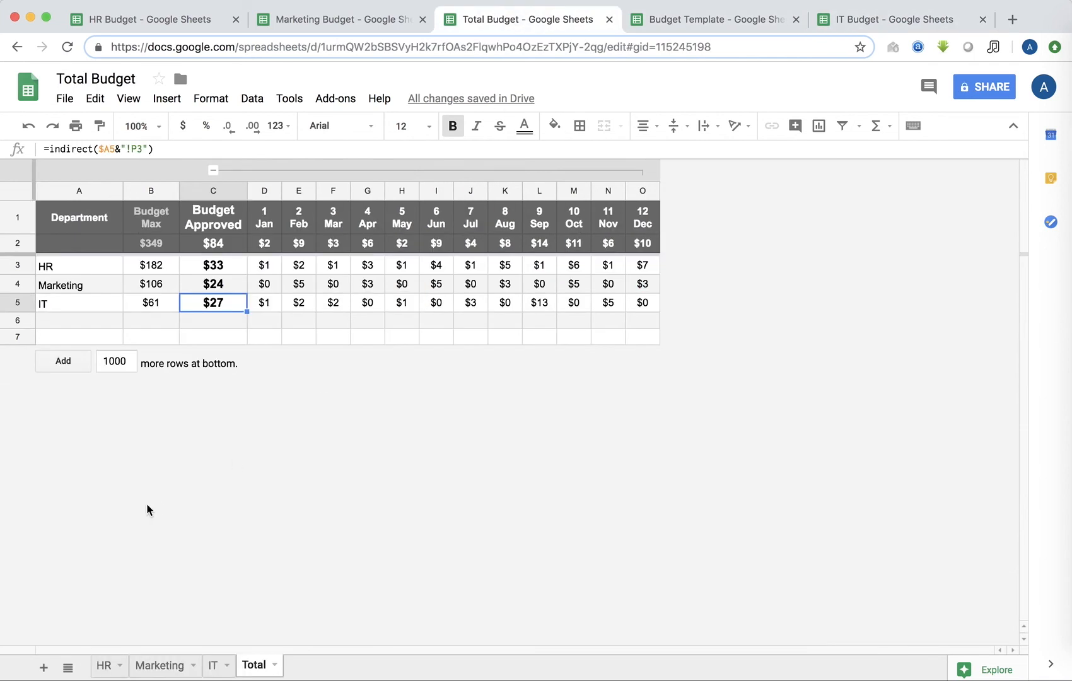
# Step: Try changing the department name in A5 of the Total sheet to IT1, which has no matching sheet
pyautogui.press('Left')
pyautogui.press('Left')
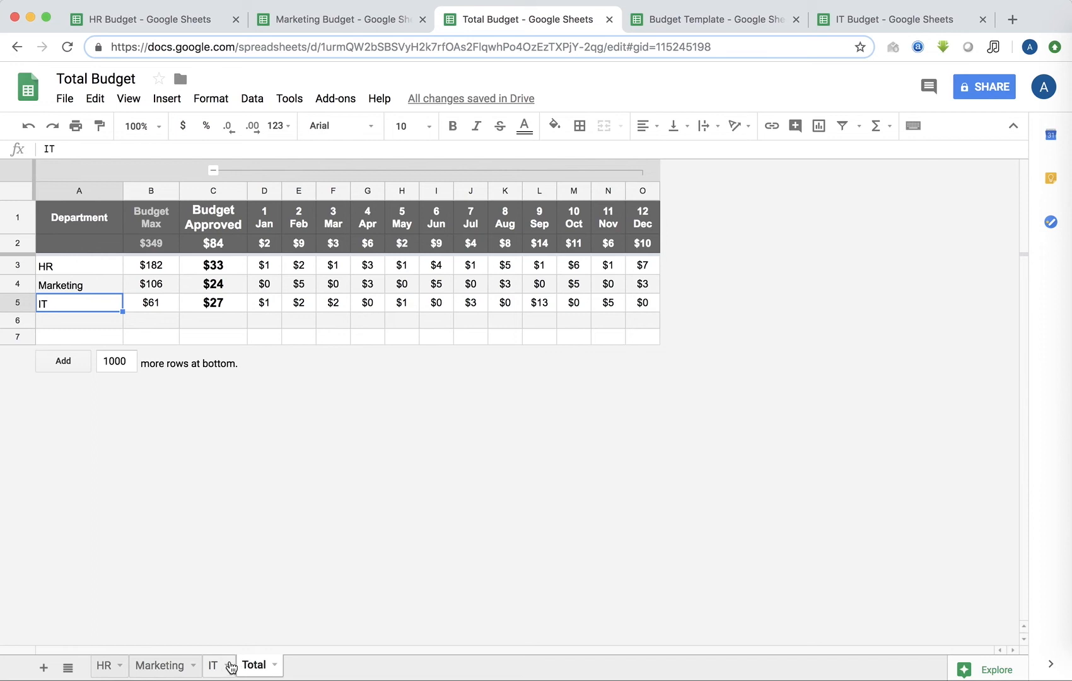
pyautogui.press('Return')
pyautogui.write('1')
pyautogui.press('Return')
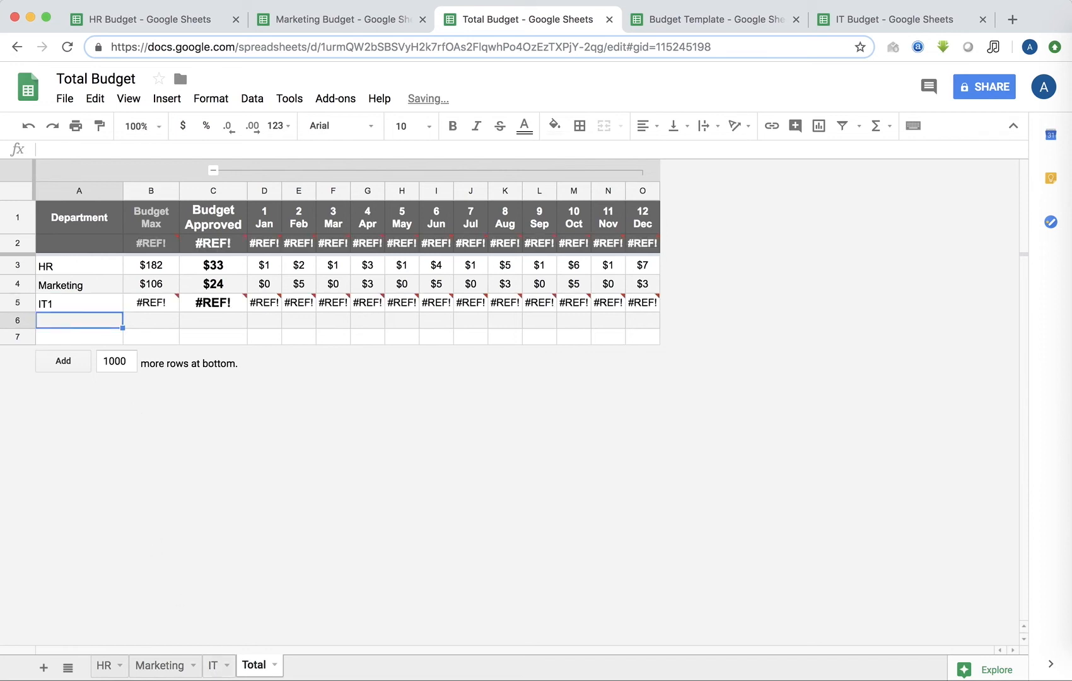
# Step: Restore the department name in A5 of the Total sheet to IT
pyautogui.press('Up')
pyautogui.press('Return')
pyautogui.press('BackSpace')
pyautogui.press('Return')
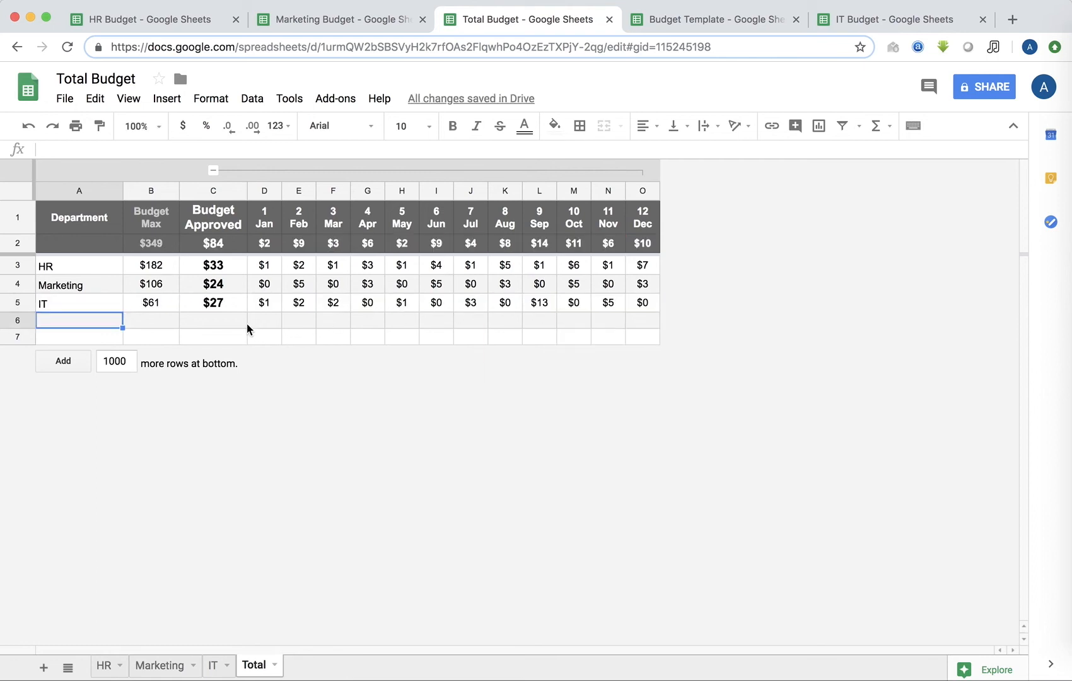
pyautogui.click(244, 322)
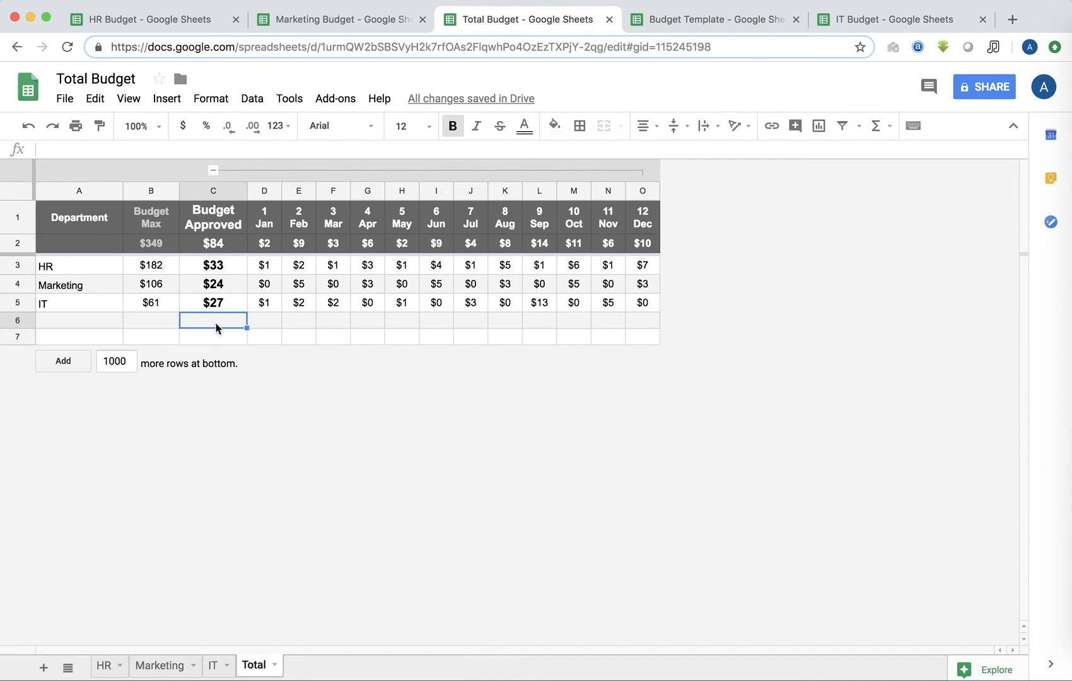
pyautogui.click(215, 304)
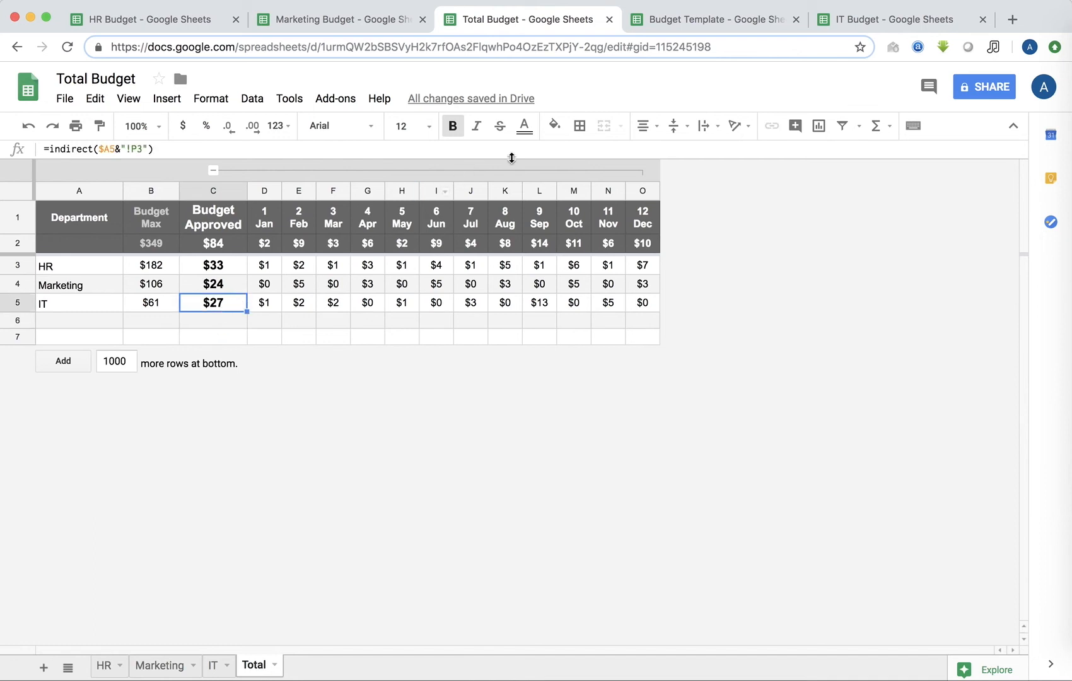
pyautogui.click(555, 125)
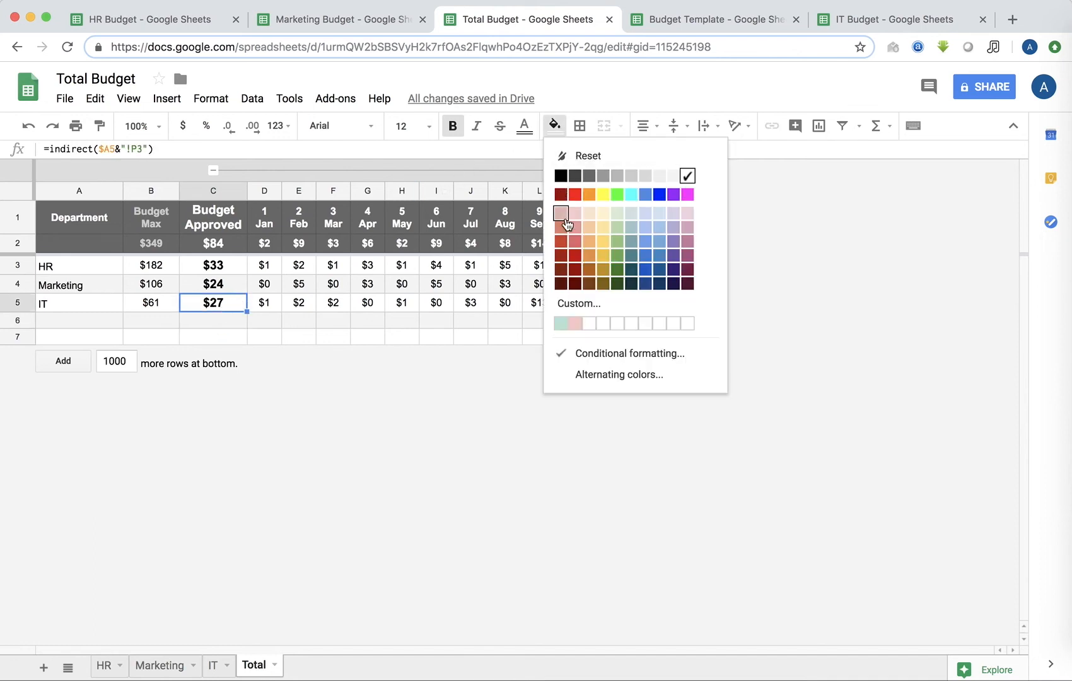
pyautogui.click(616, 258)
pyautogui.press('super+z')
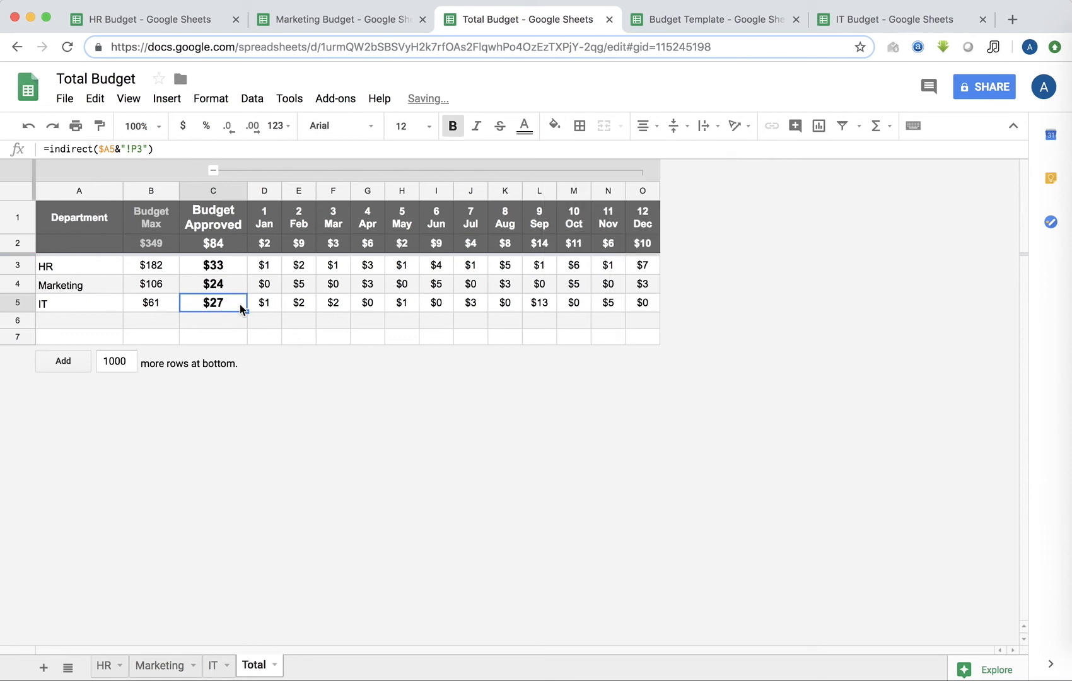
pyautogui.click(214, 315)
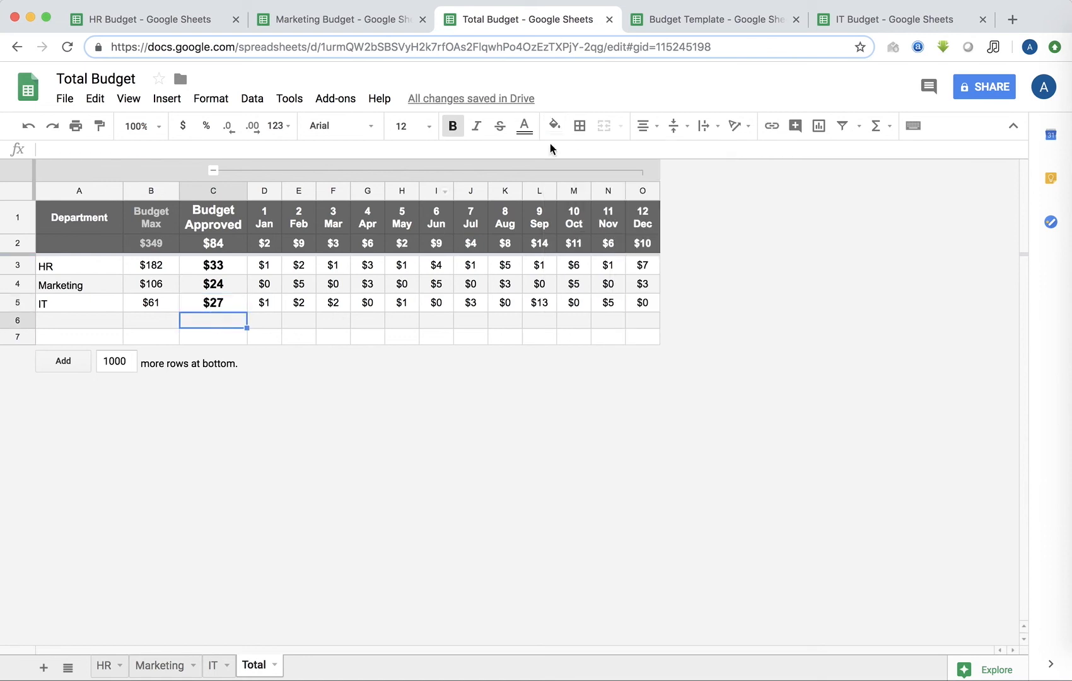
pyautogui.click(555, 126)
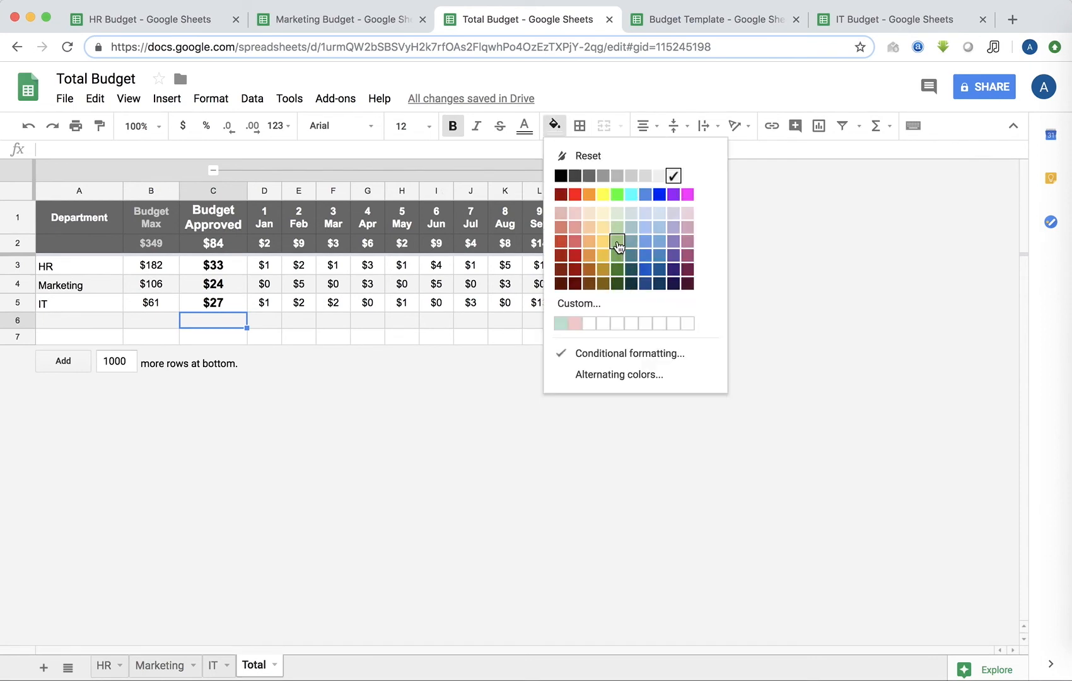
pyautogui.click(617, 241)
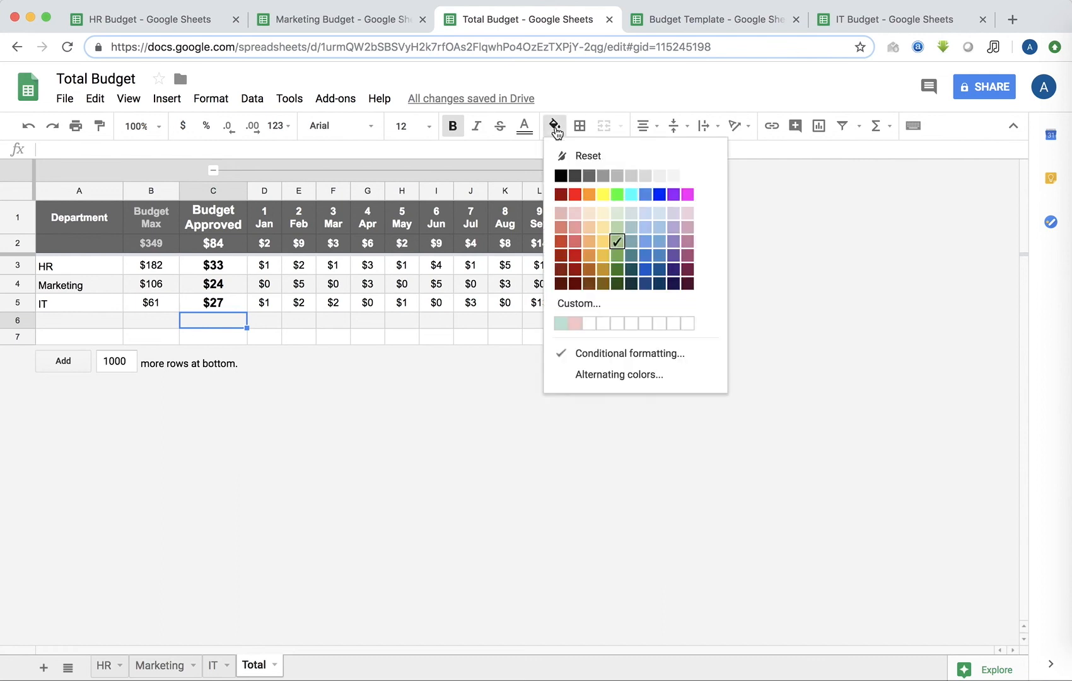
pyautogui.click(579, 158)
# Step: Examine the INDIRECT formula in the IT row's Budget Approved cell C5 and its reference to the department name
pyautogui.click(244, 310)
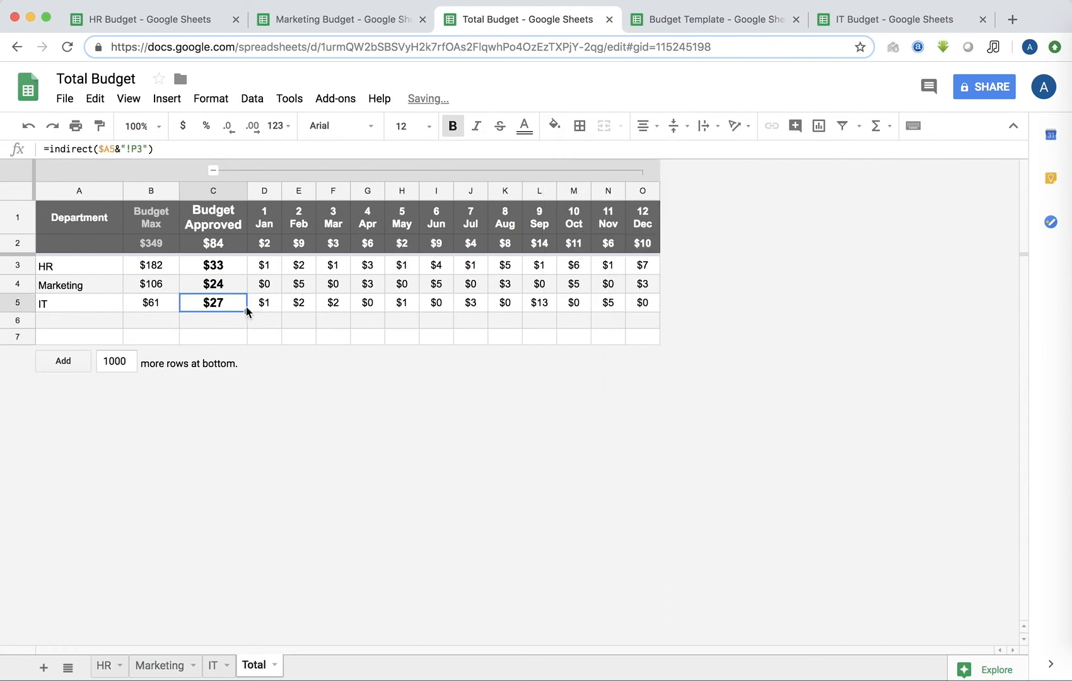
pyautogui.click(105, 151)
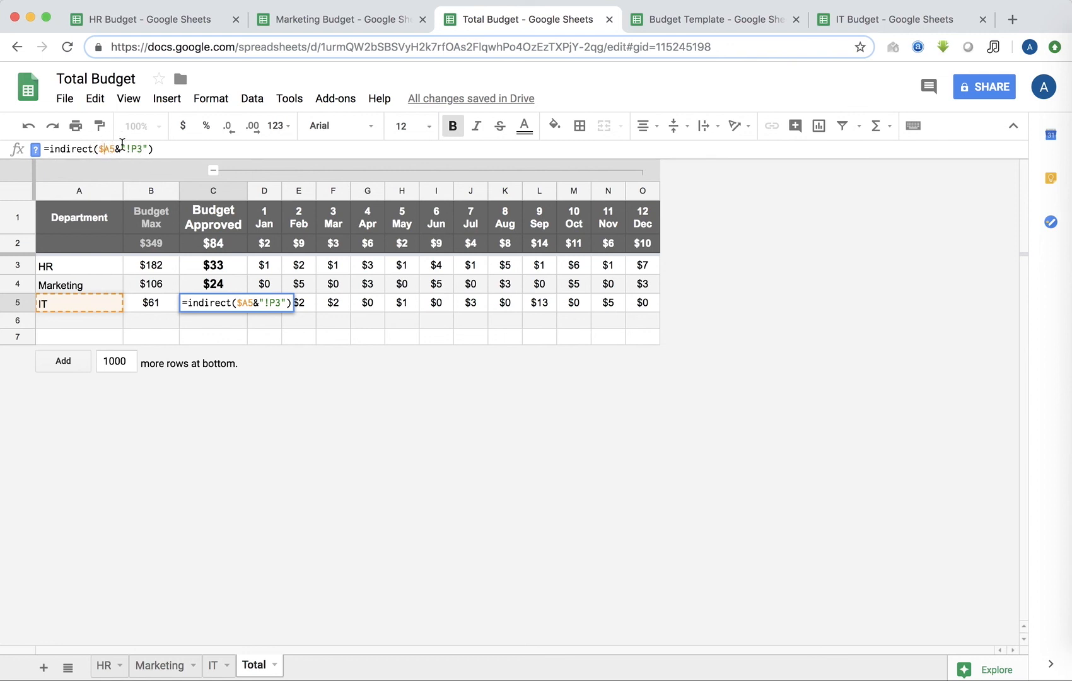
pyautogui.click(216, 303)
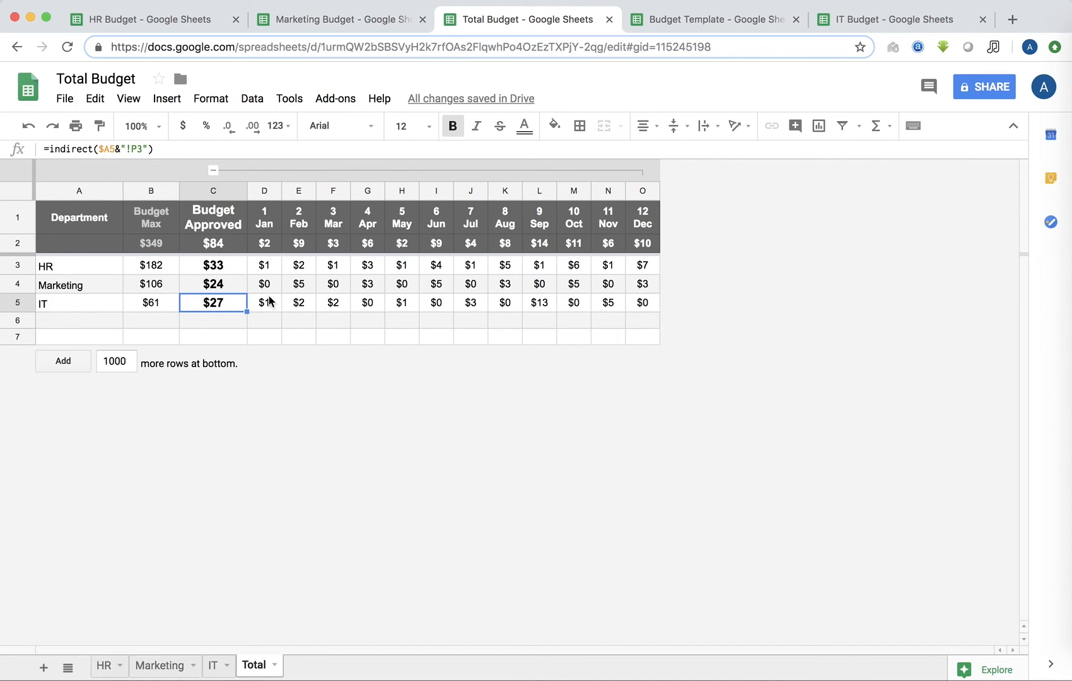
pyautogui.press('Return')
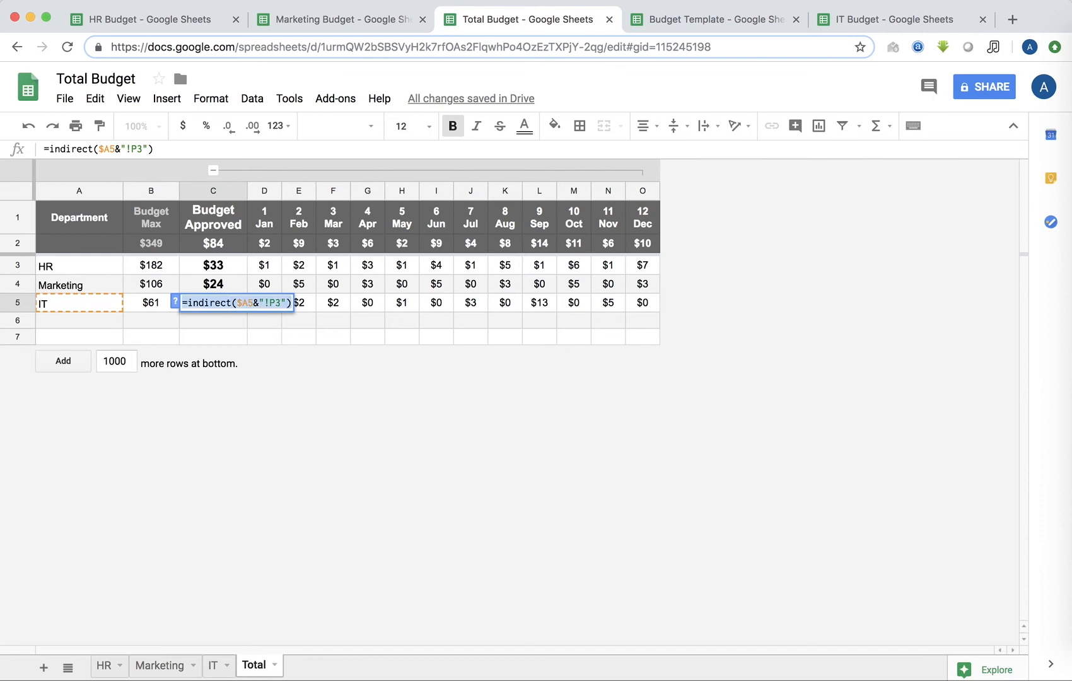
pyautogui.press('Escape')
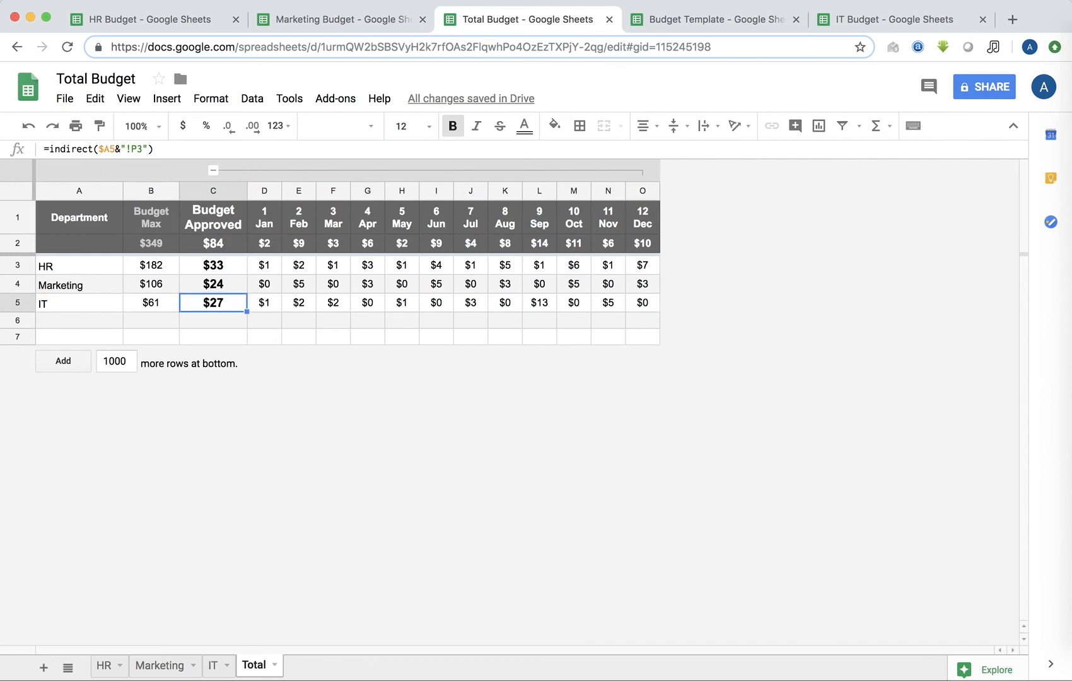
# Step: Select the IT row's cells from Budget Approved through December, C5:O5
pyautogui.hotkey('shift', 'Right')
pyautogui.hotkey('shift', 'Right')
pyautogui.hotkey('shift', 'Right')
pyautogui.hotkey('shift', 'Right')
pyautogui.hotkey('shift', 'Right')
pyautogui.hotkey('shift', 'Right')
pyautogui.hotkey('shift', 'Right')
pyautogui.hotkey('shift', 'Right')
pyautogui.hotkey('shift', 'Right')
pyautogui.hotkey('shift', 'Right')
pyautogui.hotkey('shift', 'Right')
pyautogui.hotkey('shift', 'Right')
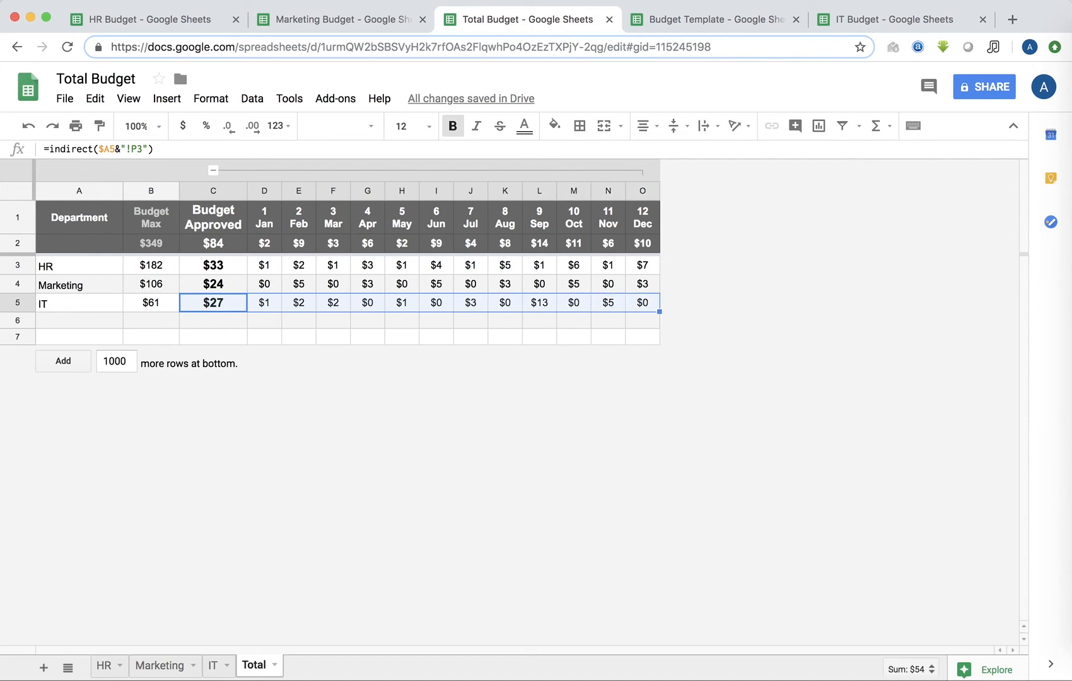
# Step: Clear C5:O5 and refill the IT row by copying the Marketing row's formulas from C4:O4 into C5
pyautogui.press('Delete')
pyautogui.press('Up')
pyautogui.keyDown('shift'); pyautogui.click(639, 289); pyautogui.keyUp('shift')
pyautogui.press('super+c')
pyautogui.click(227, 307)
pyautogui.press('super+v')
pyautogui.click(256, 618)
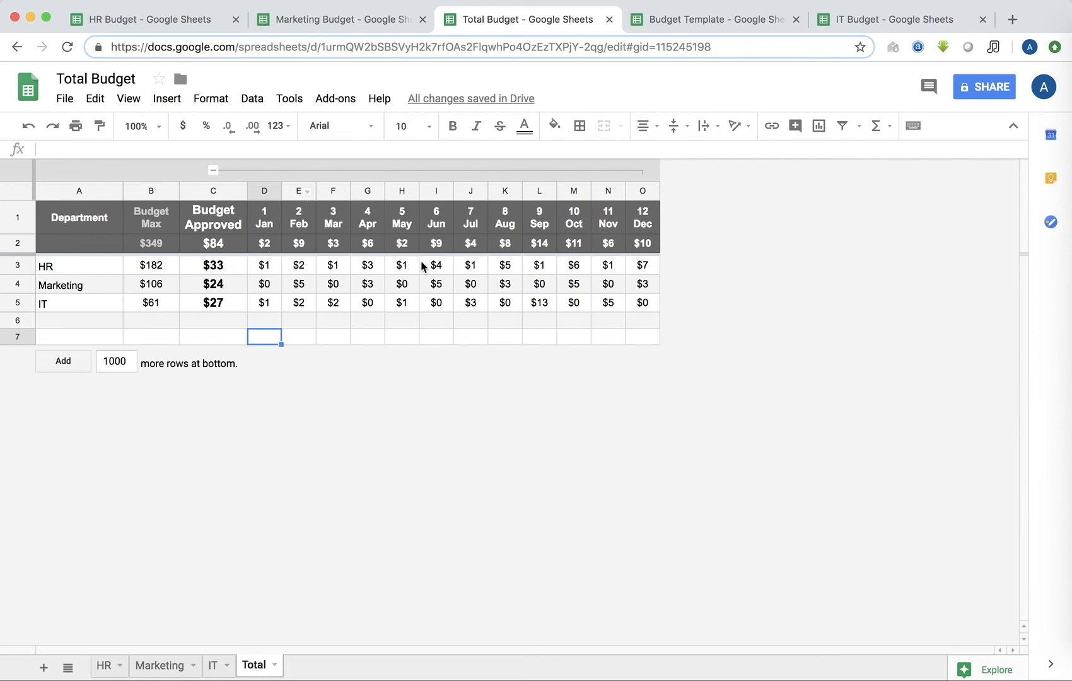
pyautogui.click(290, 269)
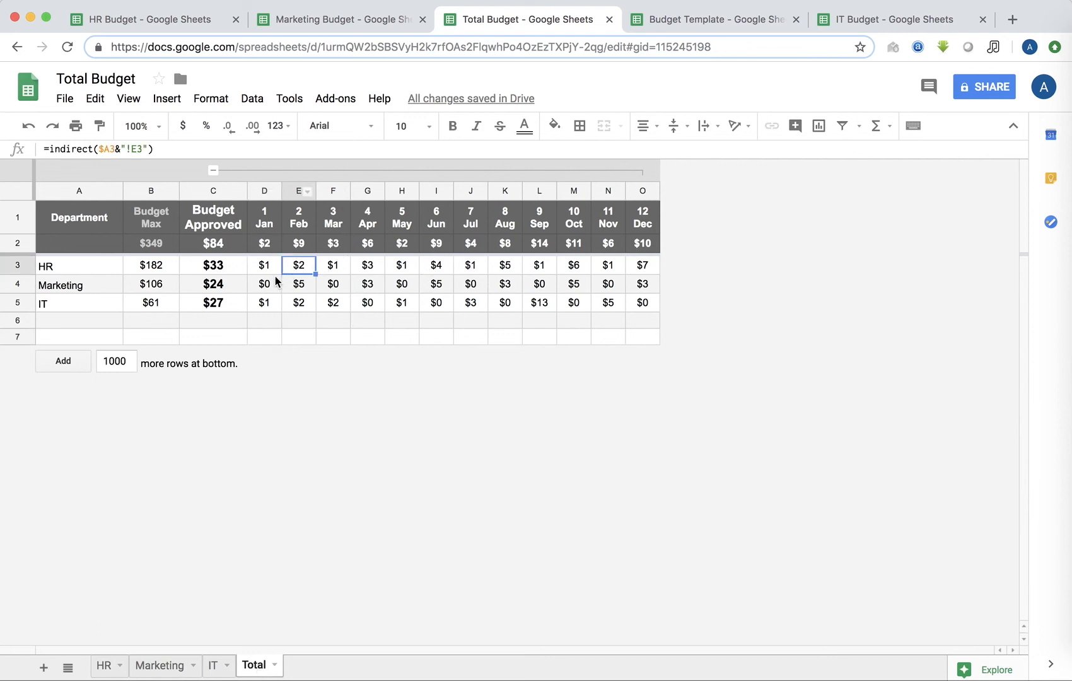
pyautogui.rightClick(255, 670)
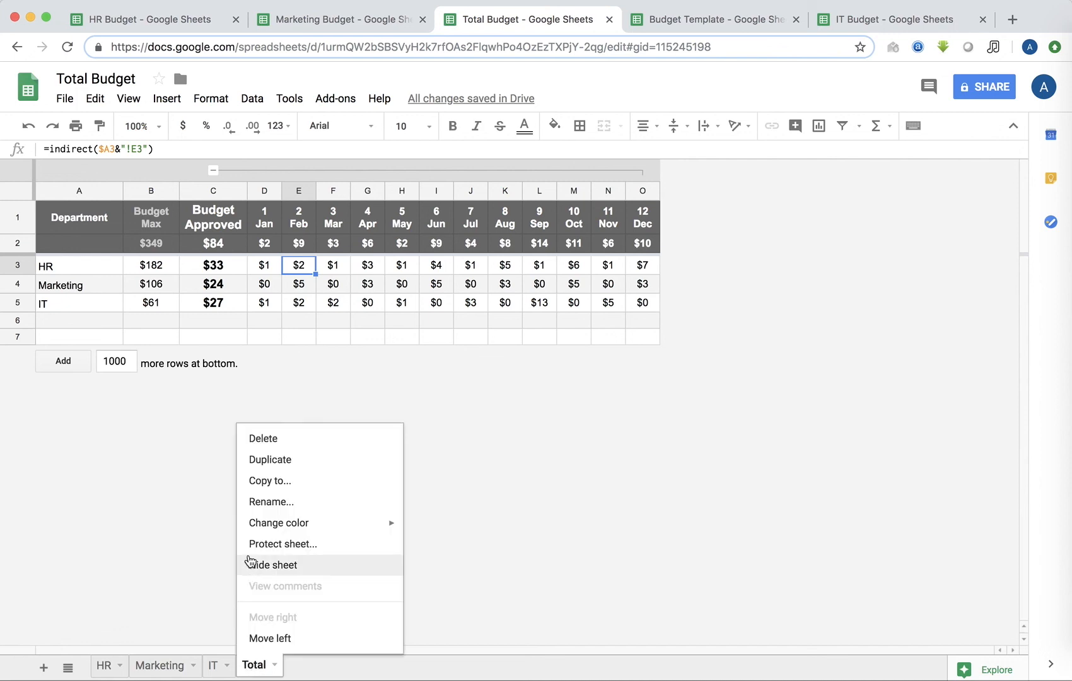
pyautogui.click(263, 483)
pyautogui.click(238, 601)
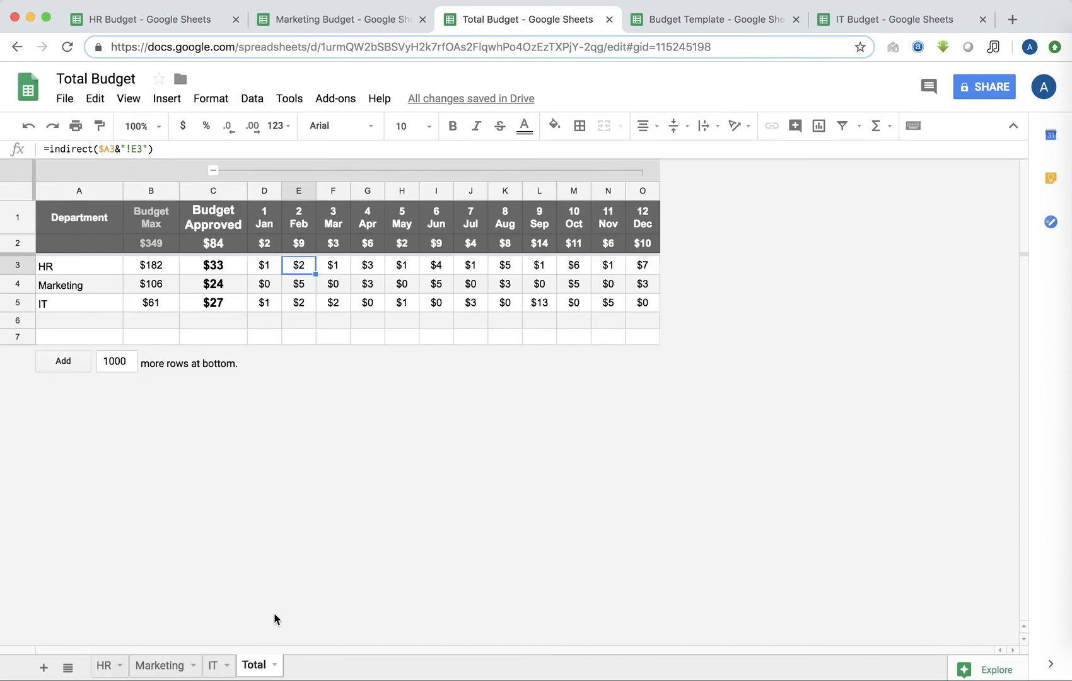
# Step: Duplicate the Total sheet and rename the copy Total & Finalized
pyautogui.rightClick(256, 667)
pyautogui.click(270, 461)
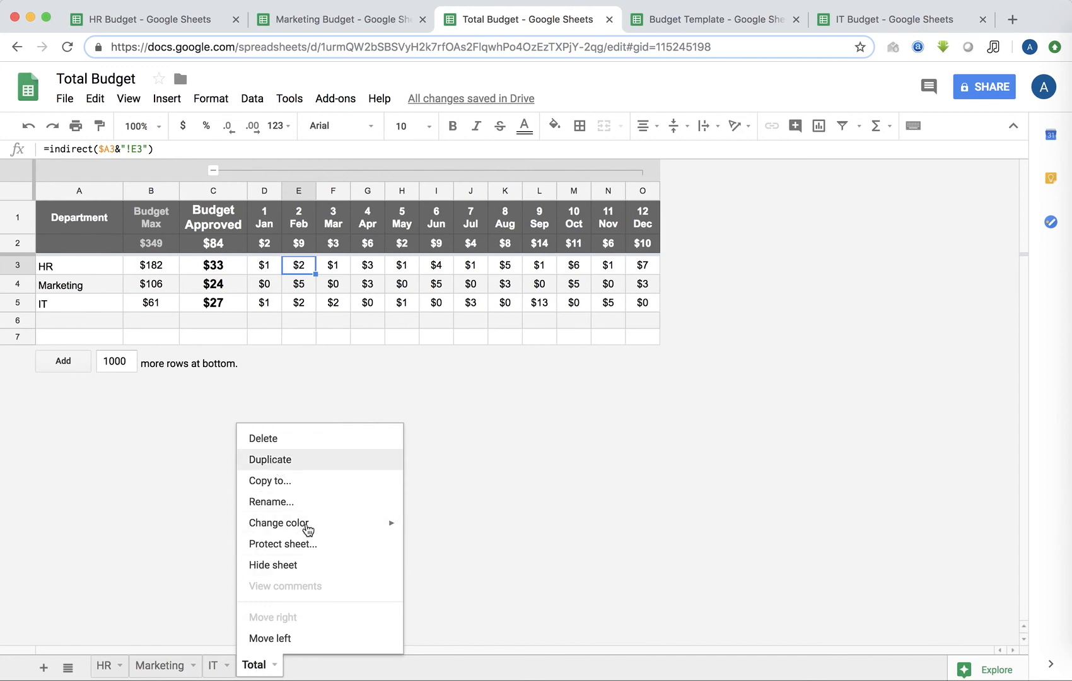
pyautogui.rightClick(312, 666)
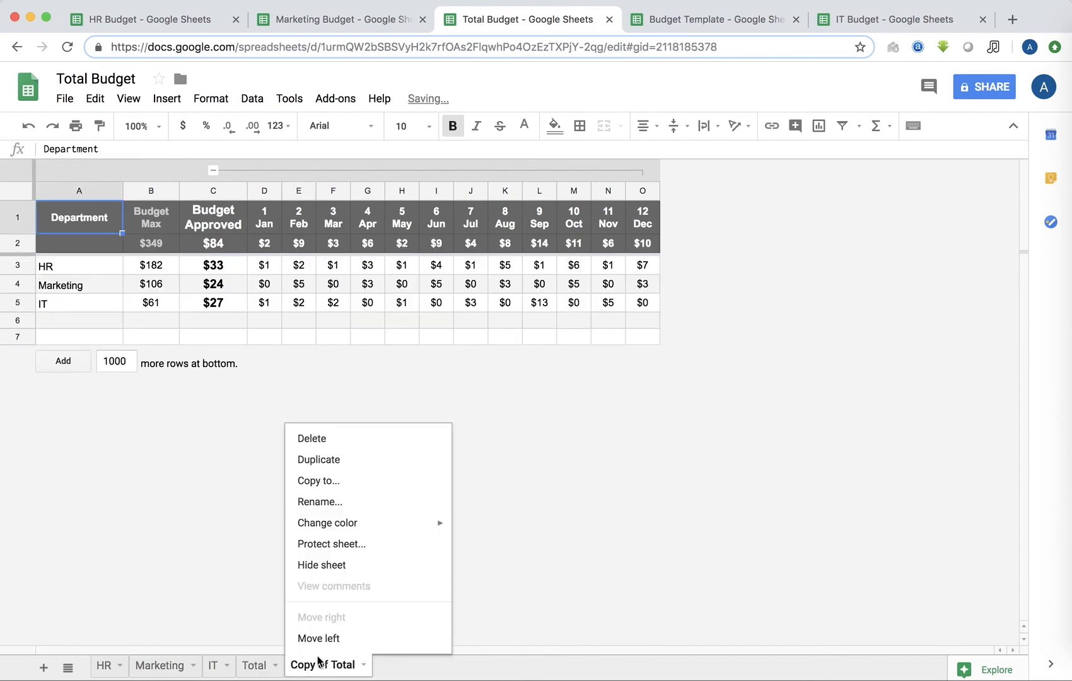
pyautogui.click(328, 500)
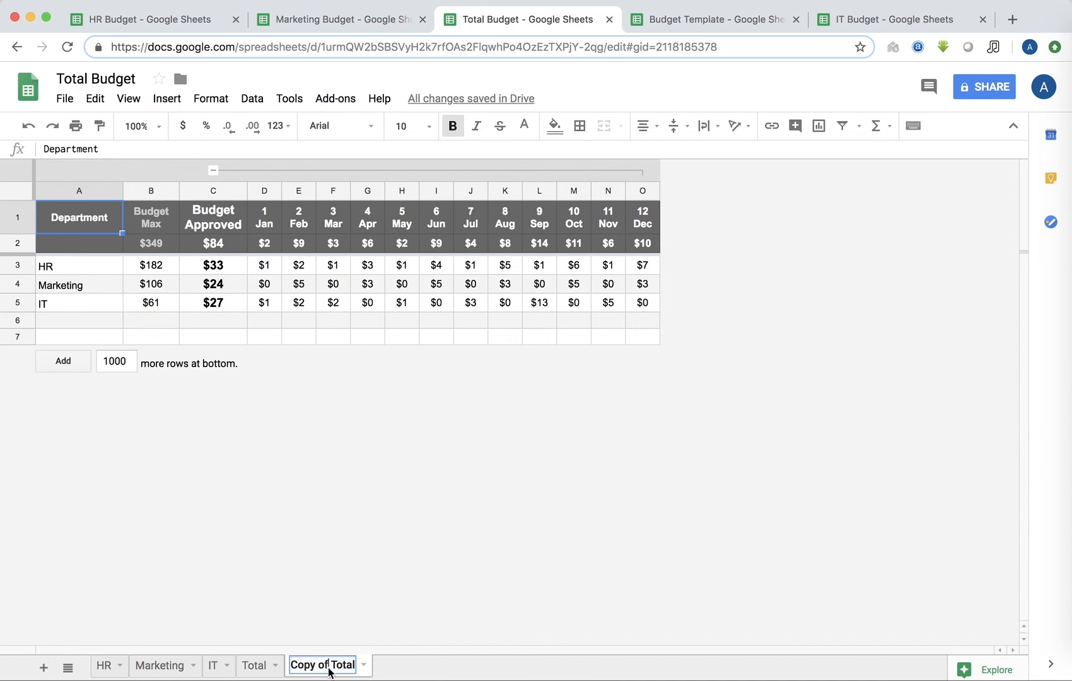
pyautogui.write('Total & Final')
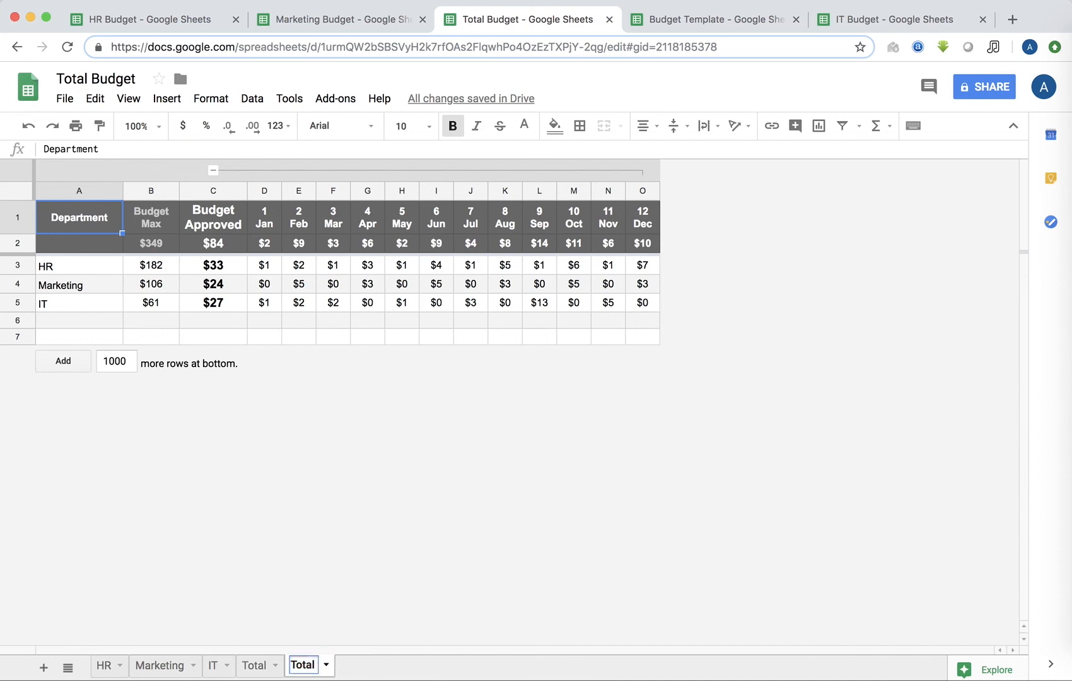
pyautogui.write('ized')
pyautogui.press('Return')
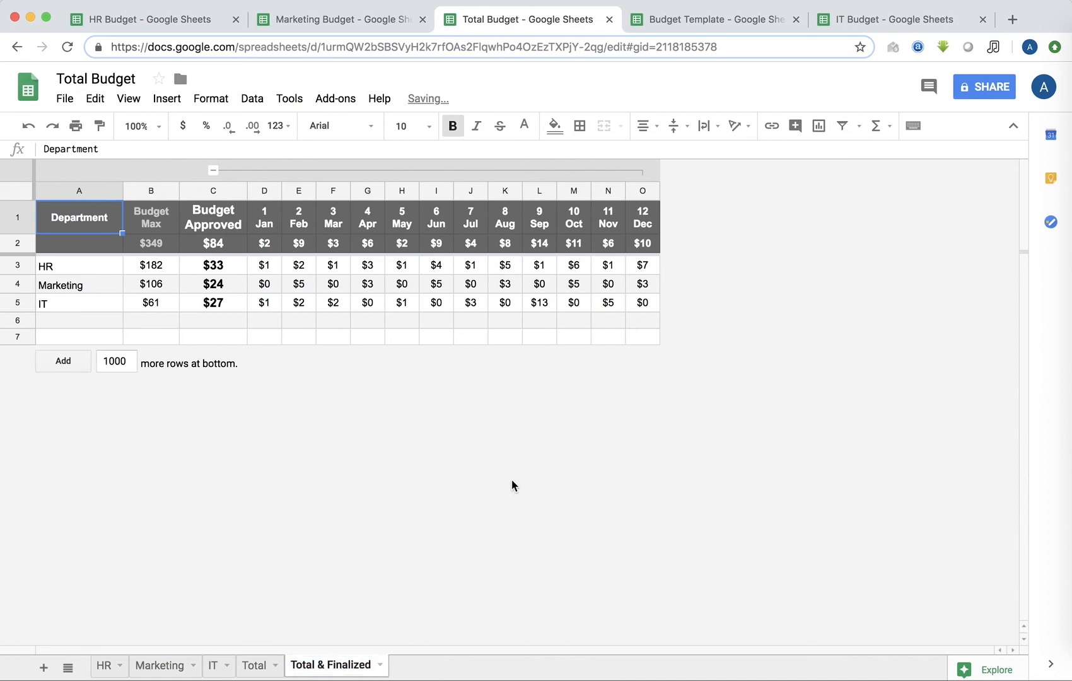
# Step: Copy all the data on the Total & Finalized sheet and paste it back at A1 as values only
pyautogui.click(473, 321)
pyautogui.press('super+a')
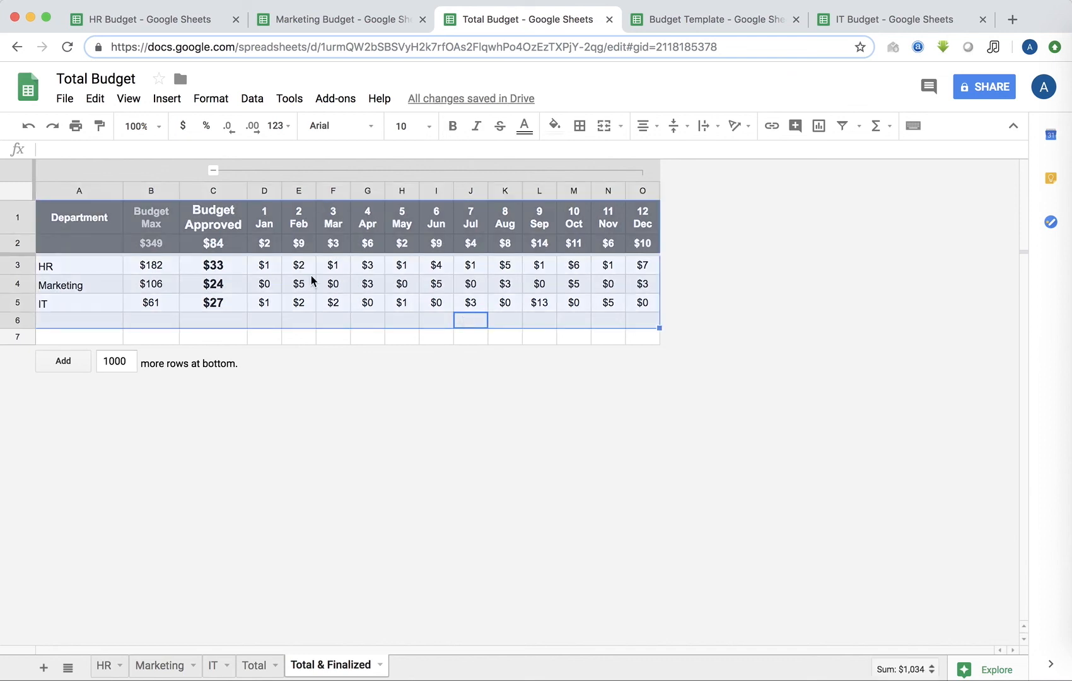
pyautogui.click(96, 100)
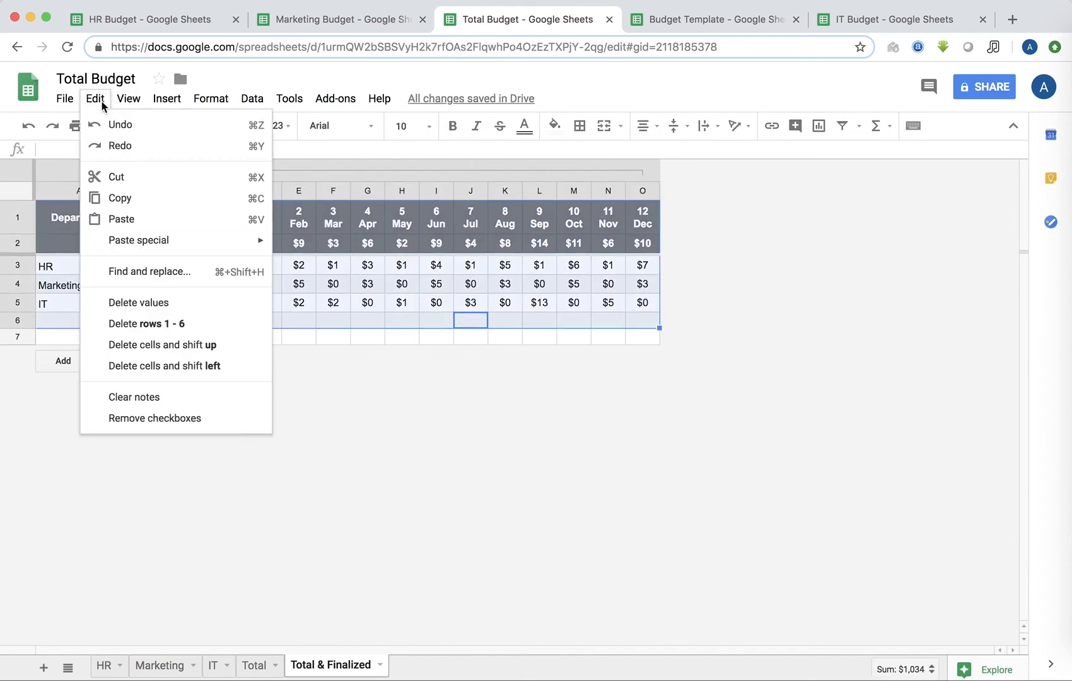
pyautogui.click(151, 210)
pyautogui.click(82, 222)
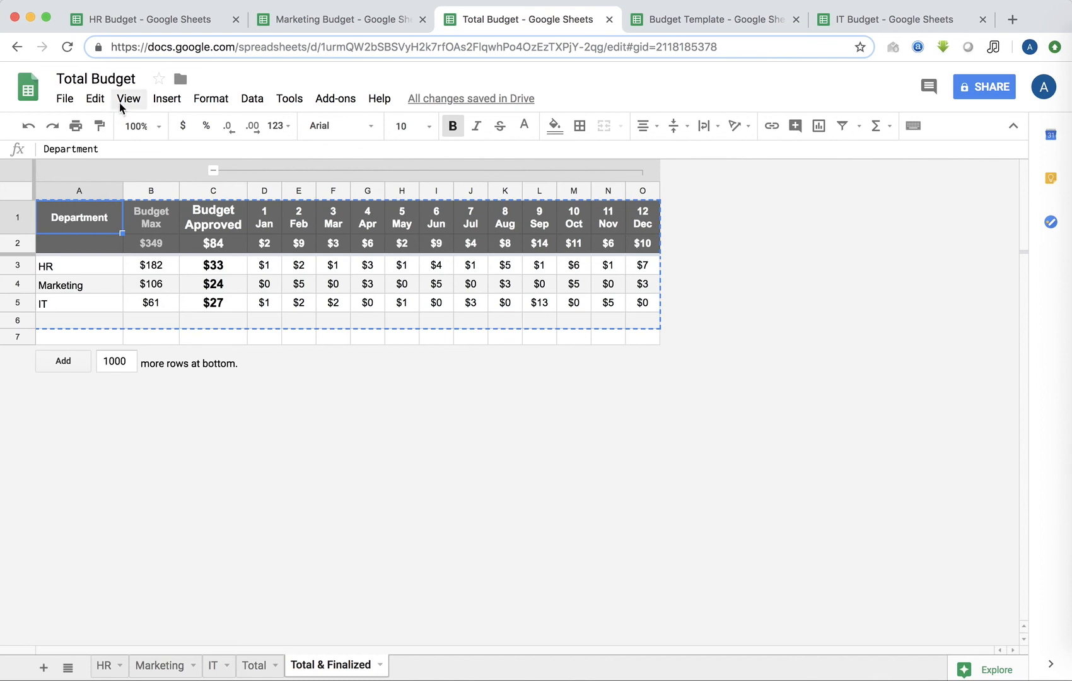
pyautogui.click(99, 103)
pyautogui.moveTo(152, 242)
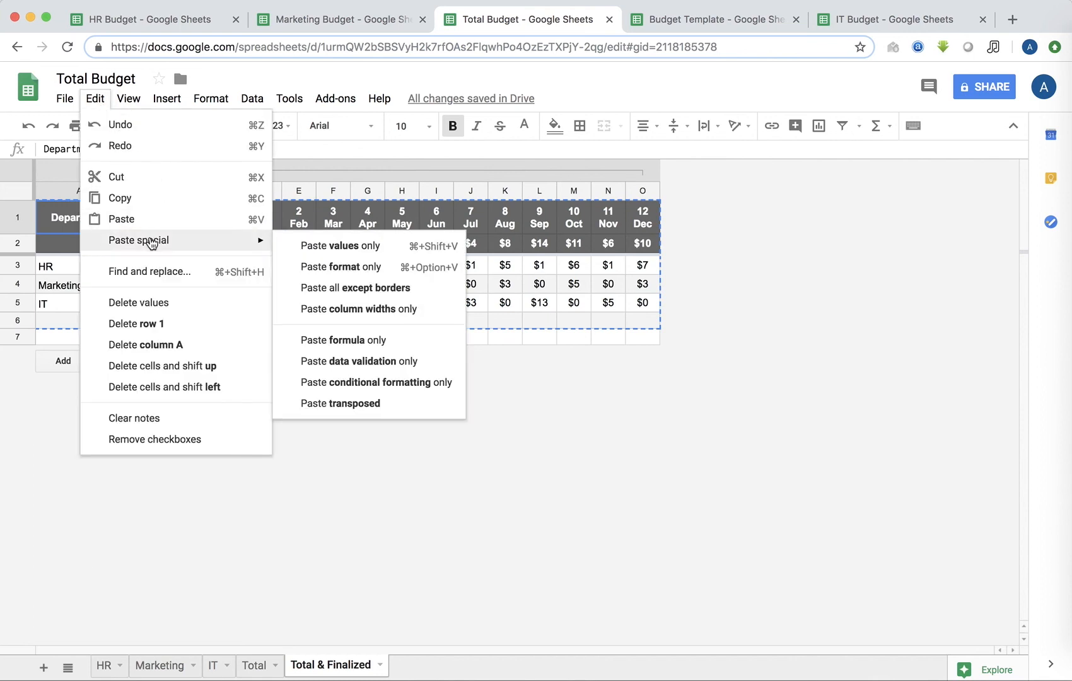
pyautogui.click(334, 246)
# Step: Examine the HR and Marketing monthly cells on Total & Finalized to check whether they hold plain values or formulas
pyautogui.click(368, 265)
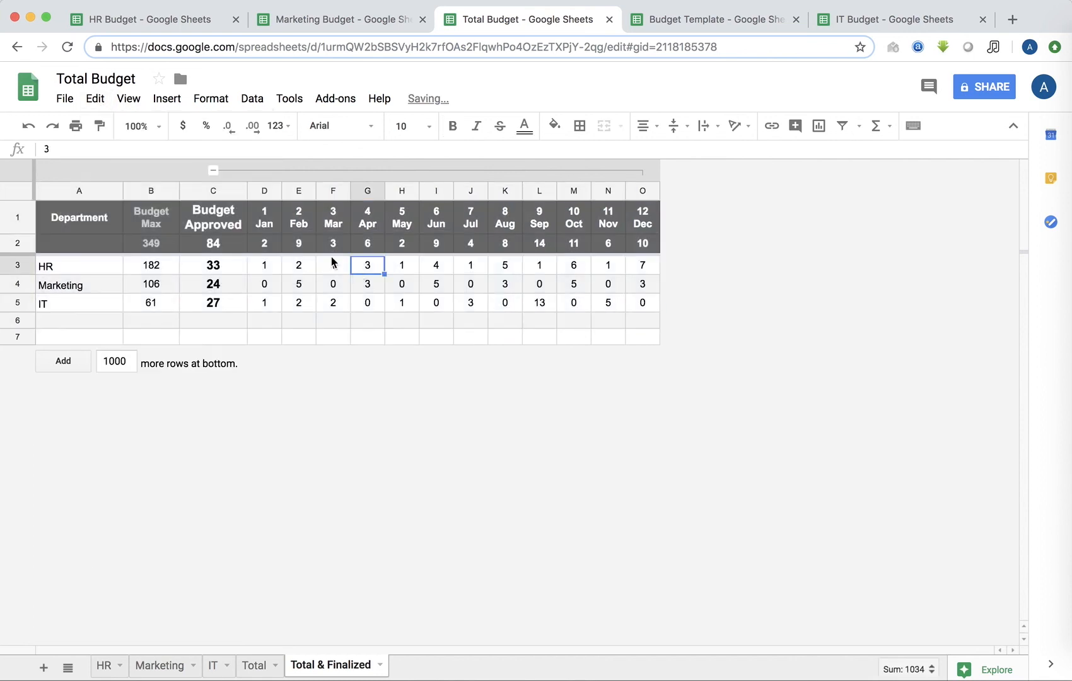
pyautogui.press('Left')
pyautogui.press('Left')
pyautogui.press('Left')
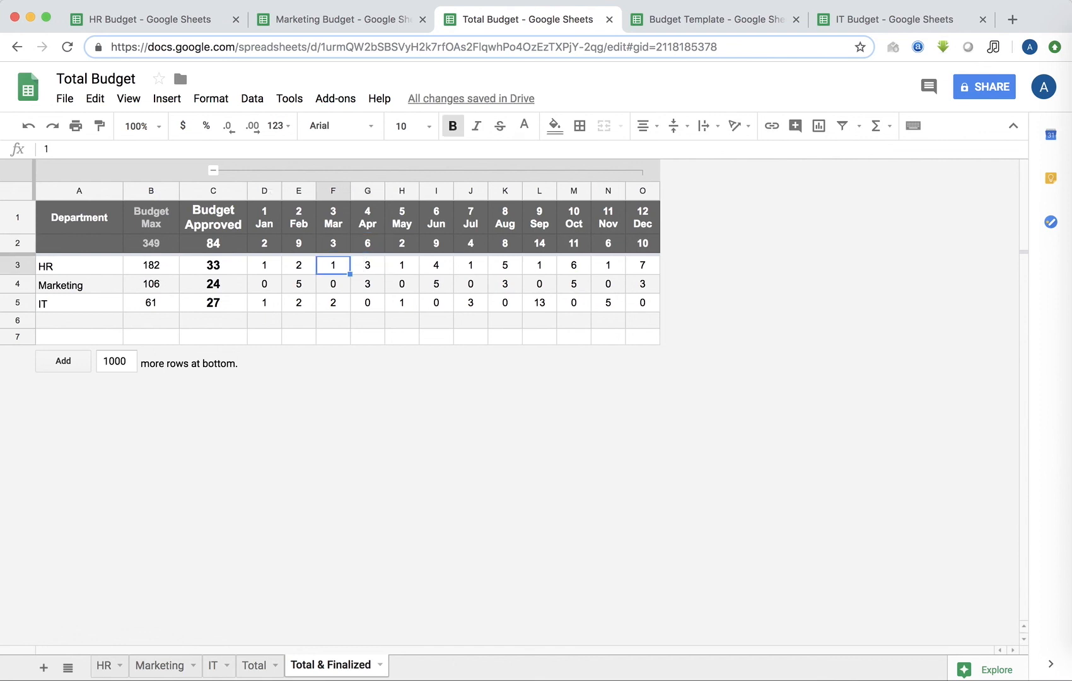
pyautogui.press('Left')
pyautogui.press('Right')
pyautogui.press('Right')
pyautogui.press('Right')
pyautogui.press('Down')
pyautogui.press('Right')
pyautogui.press('Right')
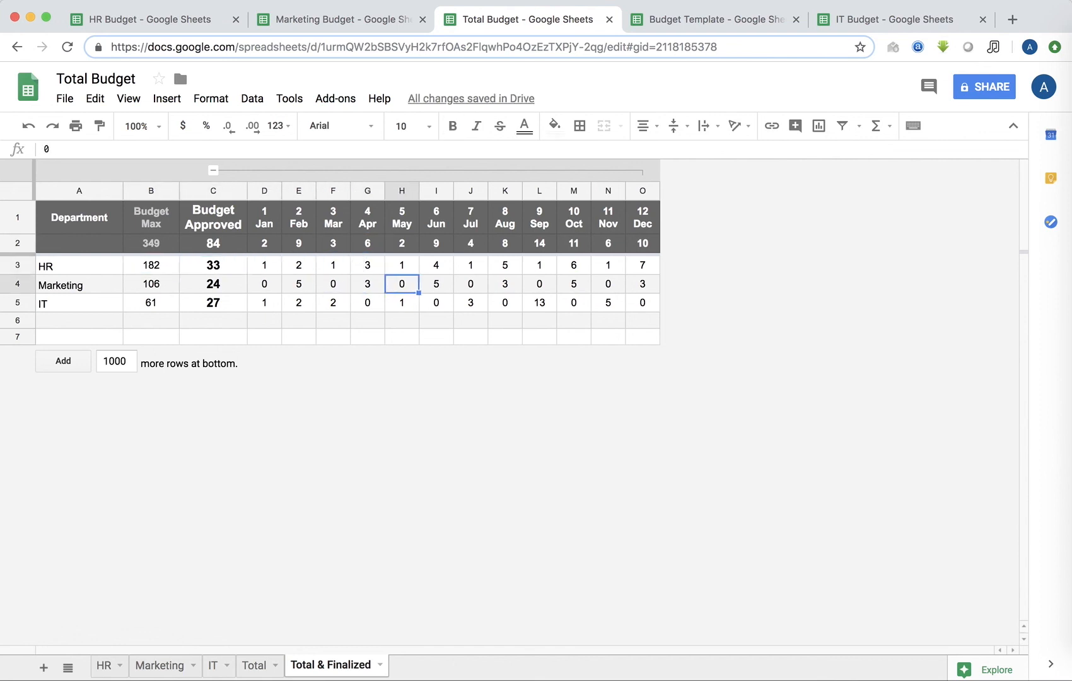
pyautogui.press('Right')
# Step: Copy A1:O5 from the Total sheet and paste only its formatting at A1 of Total & Finalized
pyautogui.click(112, 226)
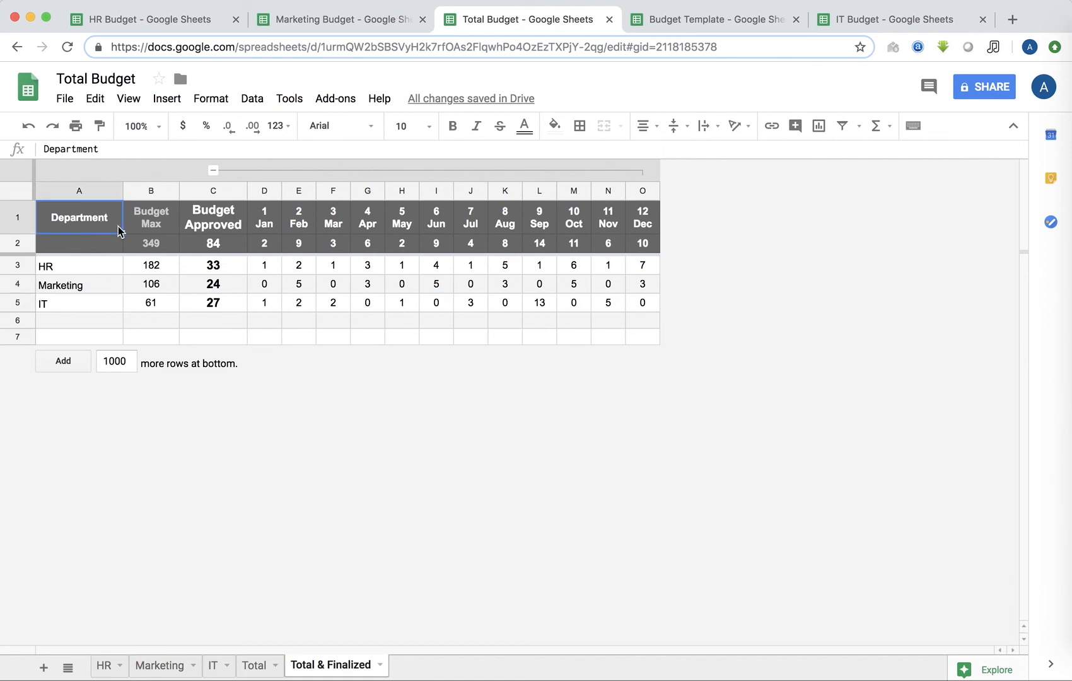
pyautogui.click(260, 666)
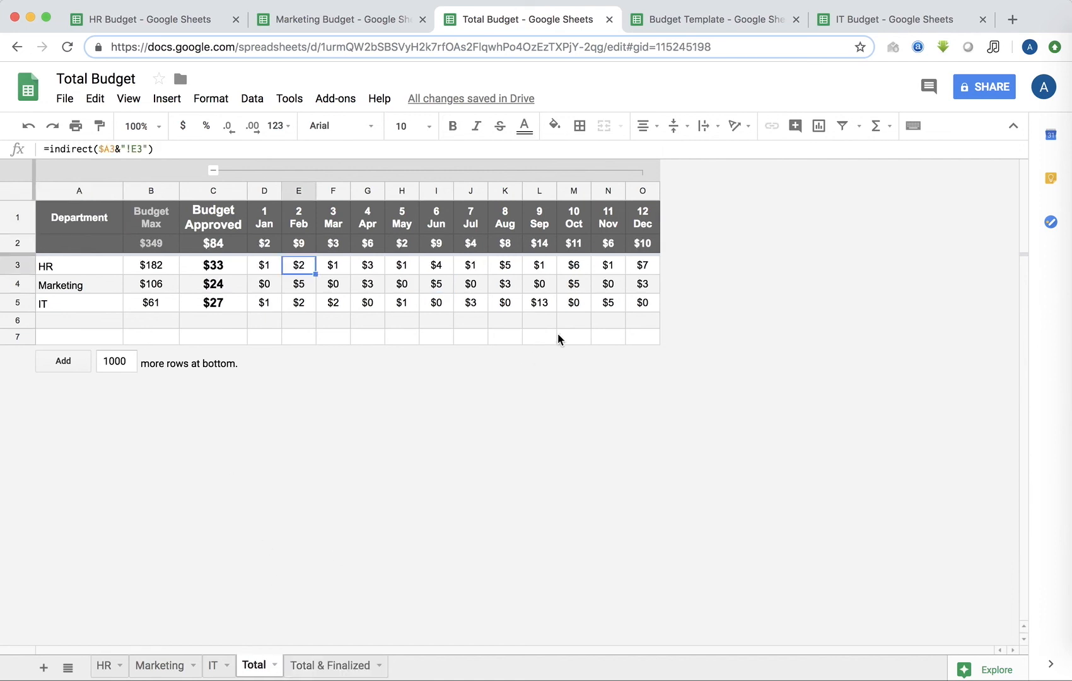
pyautogui.click(647, 302)
pyautogui.keyDown('shift'); pyautogui.click(64, 225); pyautogui.keyUp('shift')
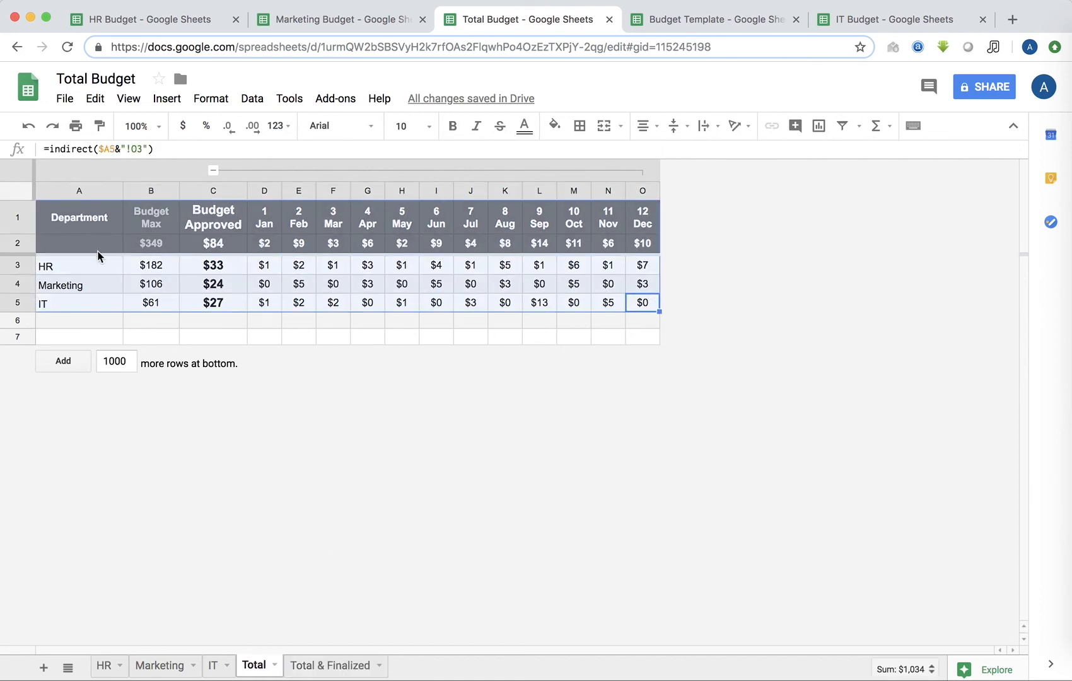
pyautogui.click(99, 101)
pyautogui.click(121, 200)
pyautogui.click(331, 666)
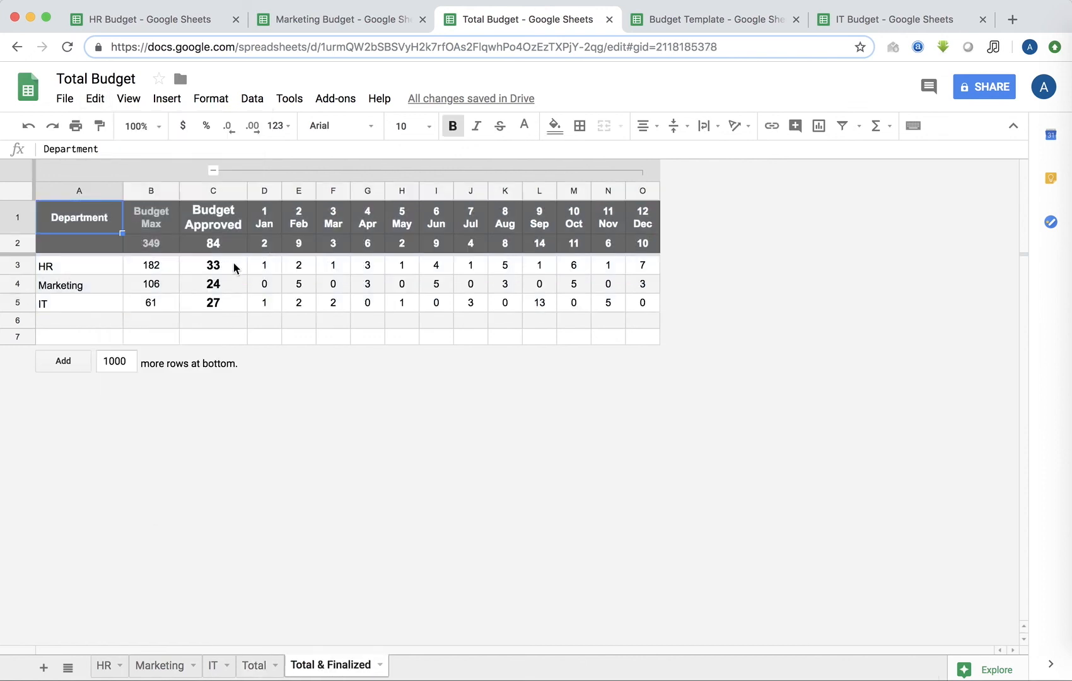
pyautogui.click(95, 99)
pyautogui.moveTo(138, 244)
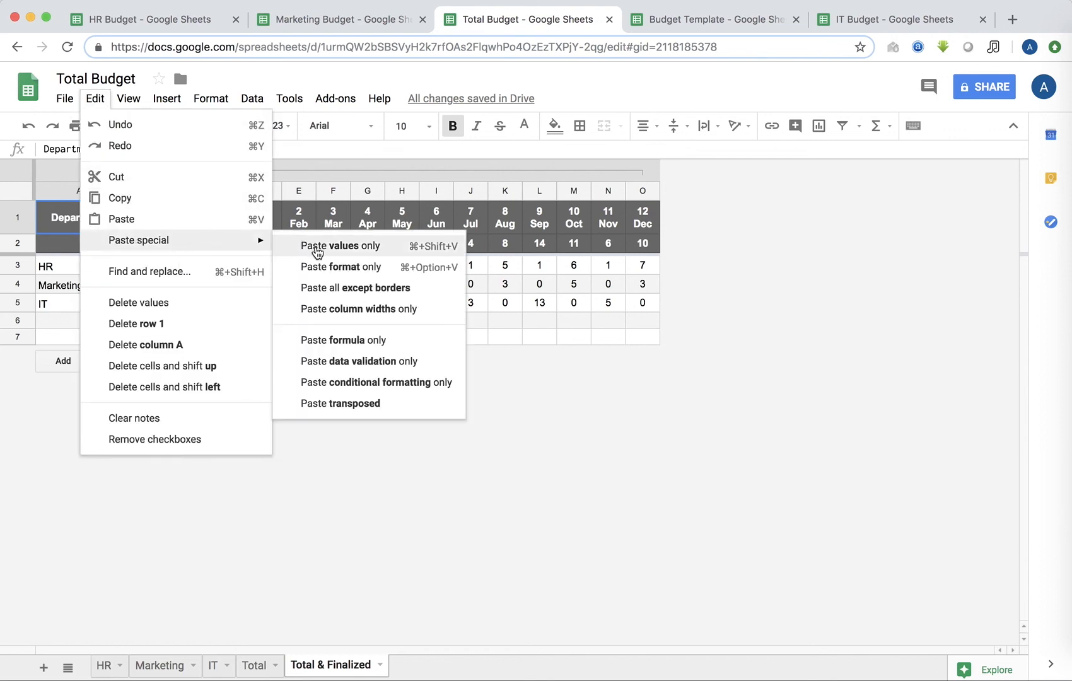
pyautogui.click(323, 268)
# Step: Examine the contents and currency formatting of the header total, HR and Marketing cells on Total & Finalized
pyautogui.click(431, 281)
pyautogui.click(377, 242)
pyautogui.press('Right')
pyautogui.press('Right')
pyautogui.press('Right')
pyautogui.press('Right')
pyautogui.press('Right')
pyautogui.press('Down')
pyautogui.press('Right')
pyautogui.press('Right')
pyautogui.press('Down')
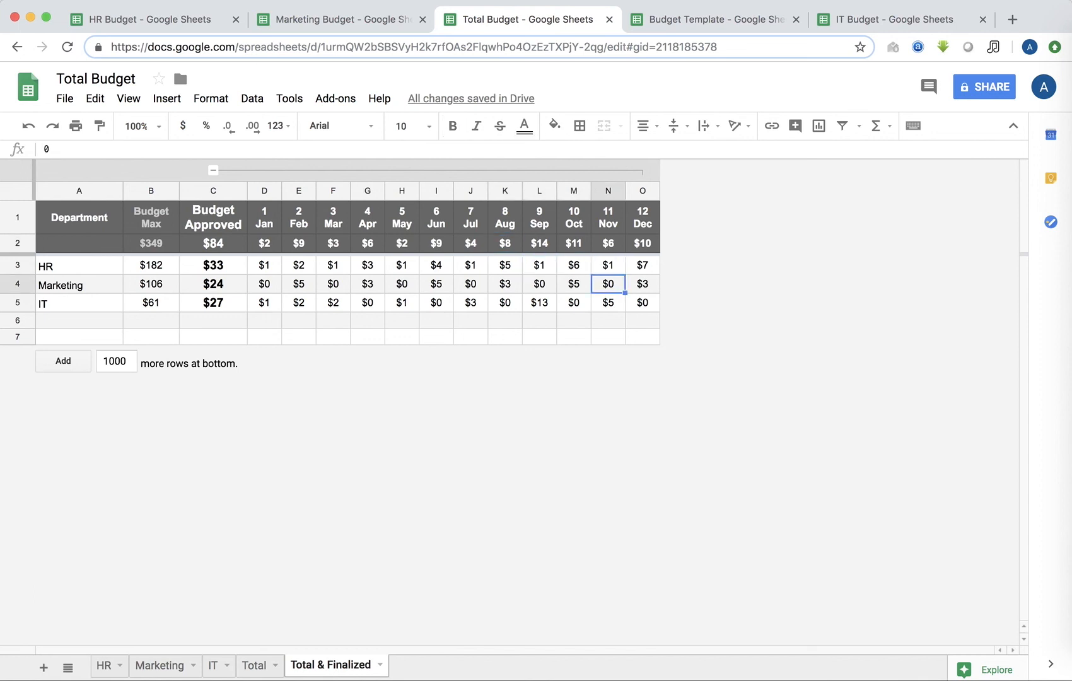
pyautogui.press('Left')
pyautogui.press('Left')
pyautogui.press('Left')
pyautogui.press('Left')
pyautogui.press('Left')
pyautogui.press('Left')
pyautogui.press('Left')
pyautogui.press('Left')
pyautogui.press('Left')
pyautogui.press('Left')
pyautogui.press('Left')
pyautogui.press('Left')
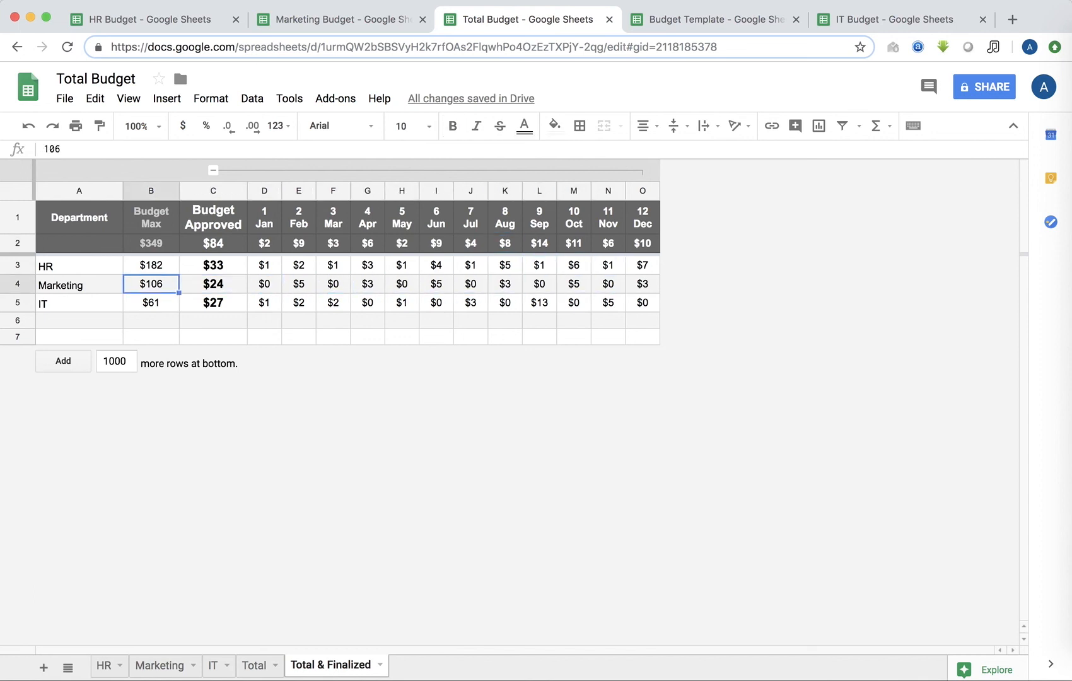
pyautogui.press('Up')
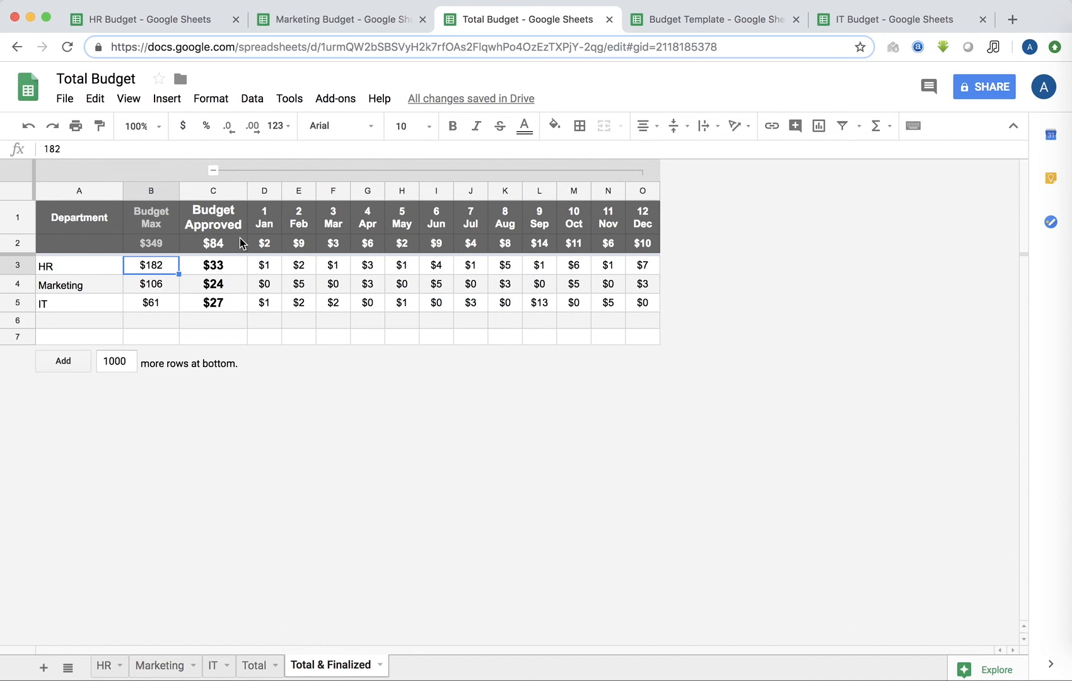